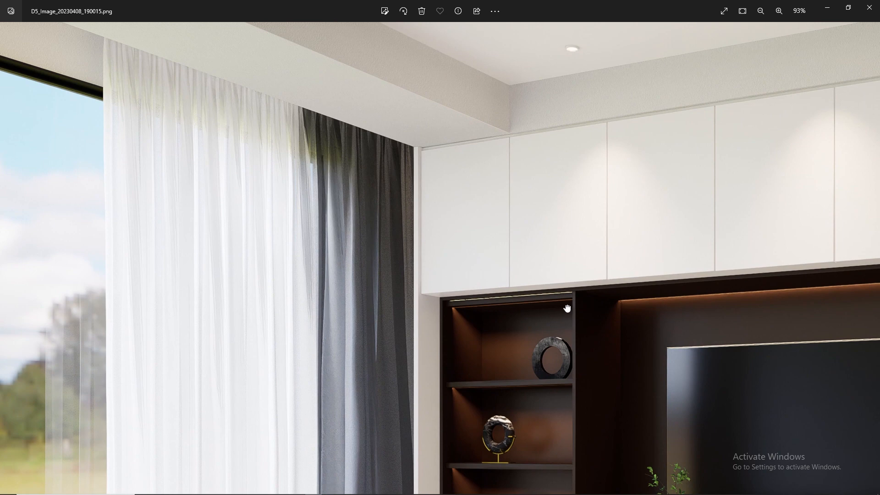
Examine the reference living-room render around the curtains, the TV cabinet and the tall wall cabinets.
left_click_drag(567, 308, 54, 163)
left_click_drag(508, 302, 297, 194)
left_click_drag(397, 270, 480, 269)
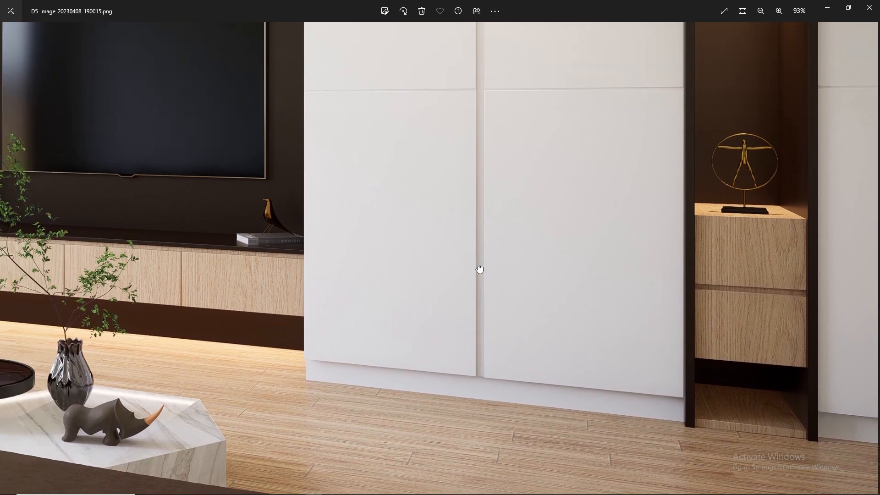
double_click(463, 237)
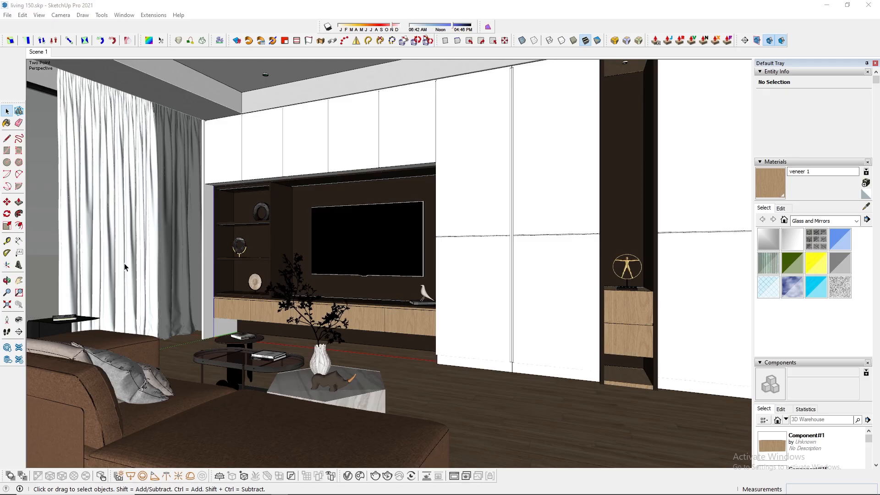
Return to Scene 1 in SketchUp and hide the wall group that blocks the camera's view of the room.
scroll(180, 248, "up", 2)
middle_click_drag(181, 248, 57, 171)
left_click(41, 52)
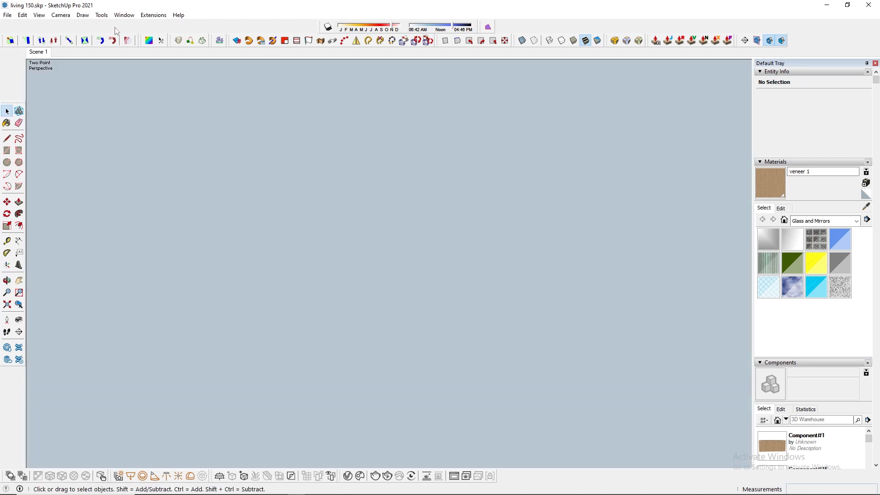
left_click(161, 158)
type("gh")
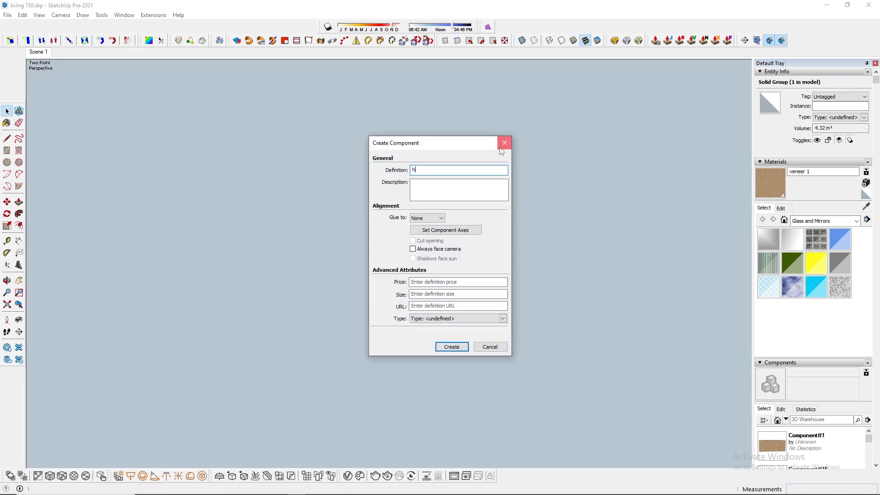
left_click(504, 144)
Purge the unused items from the whole model using the model statistics.
left_click(124, 15)
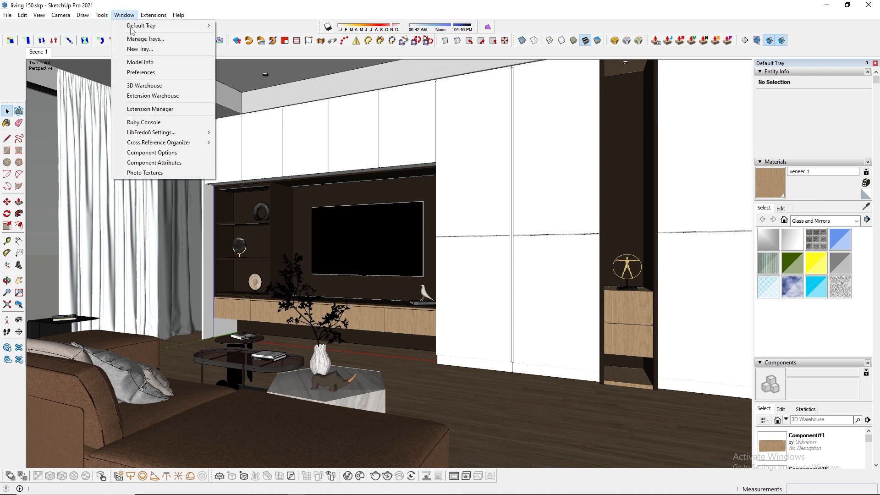
left_click(140, 62)
left_click(25, 92)
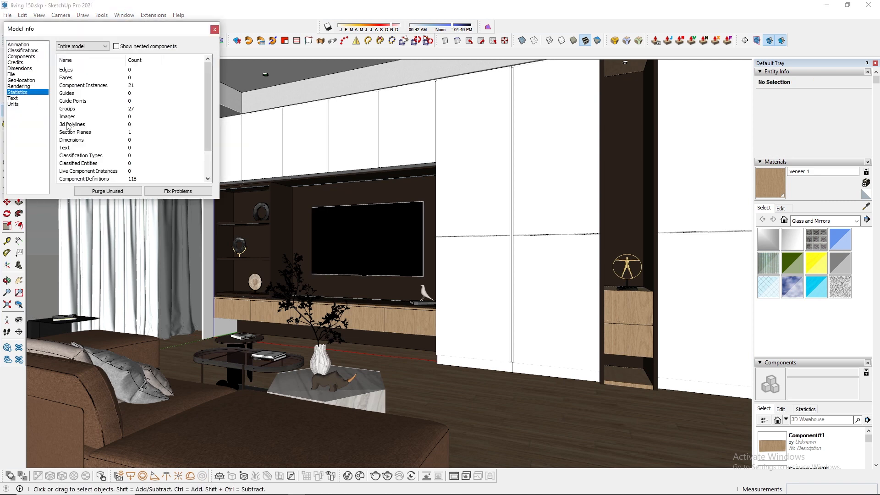
left_click(113, 191)
left_click(214, 30)
Unhide all hidden geometry and save the model.
left_click(21, 16)
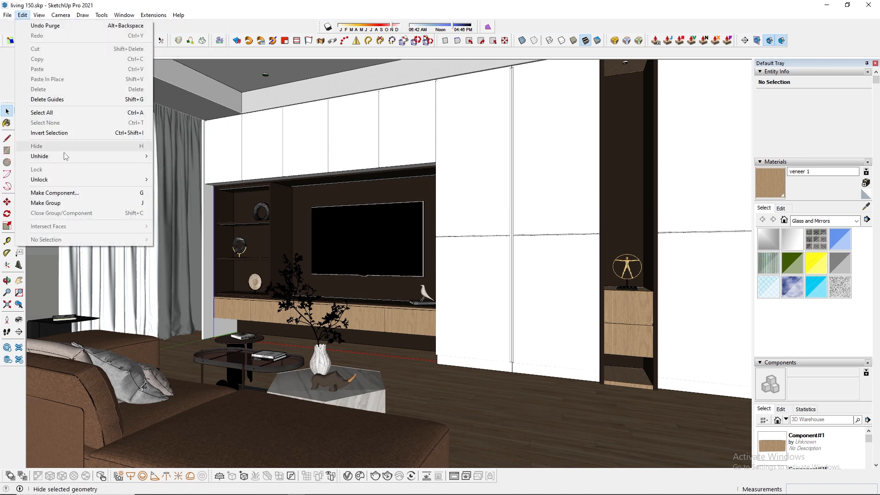
mouse_move(69, 157)
left_click(177, 178)
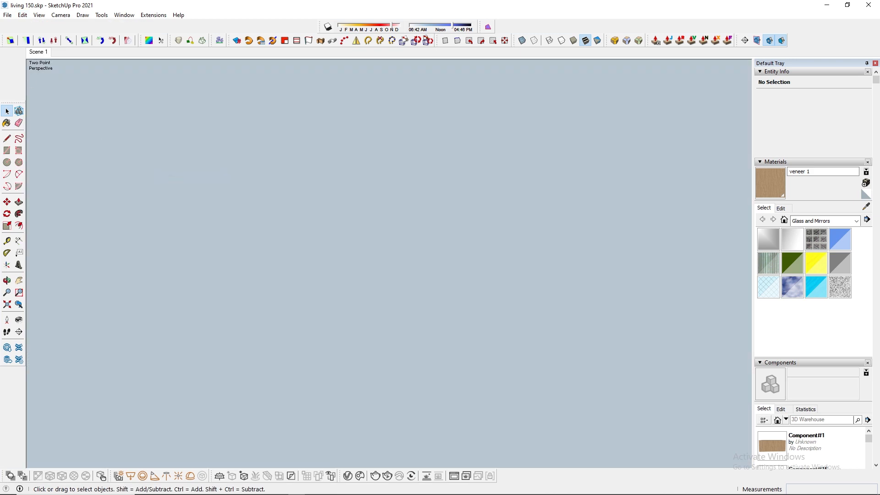
left_click(8, 16)
left_click(25, 69)
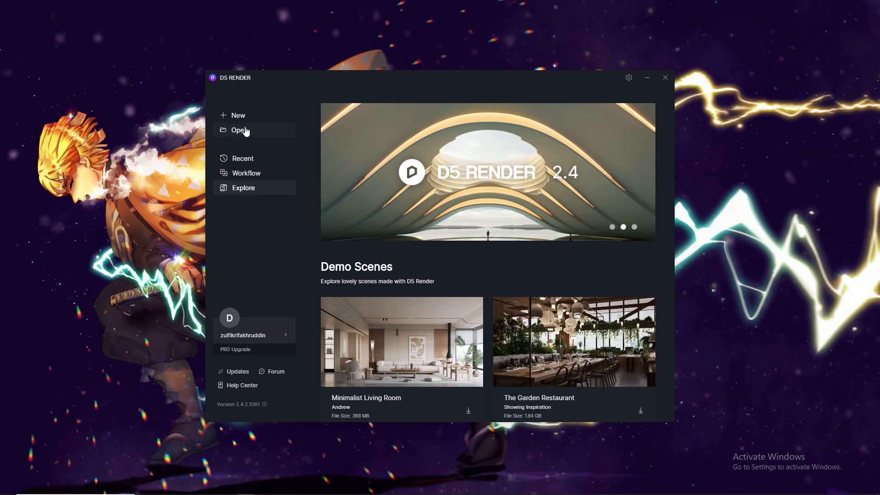
Switch to D5 Render and open living 150.skp from the #150 bedroom folder.
left_click(245, 132)
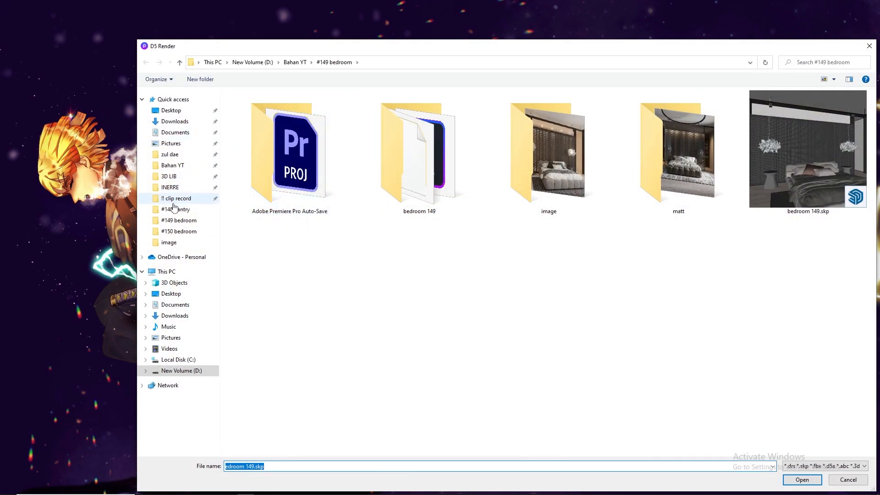
left_click(179, 231)
left_click(279, 116)
double_click(281, 118)
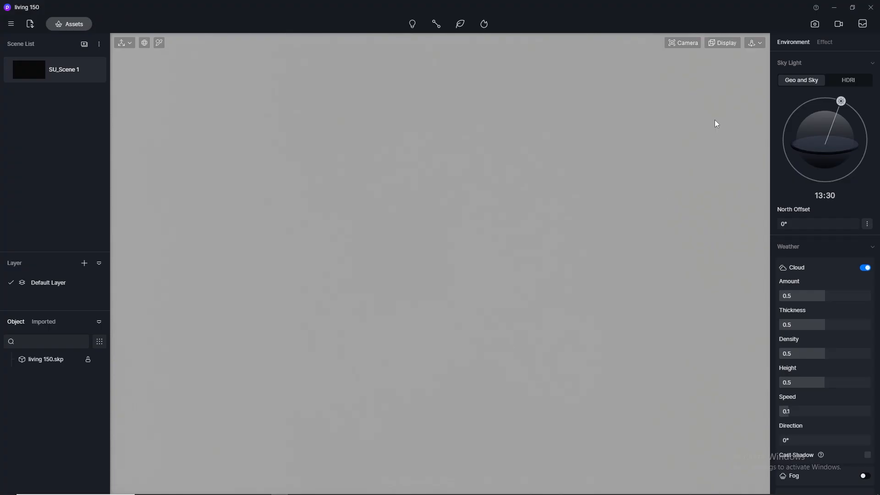
Set the camera's clipping value to 17.1 so it cuts through the blocking wall, and its field of view to 80°.
left_click(693, 44)
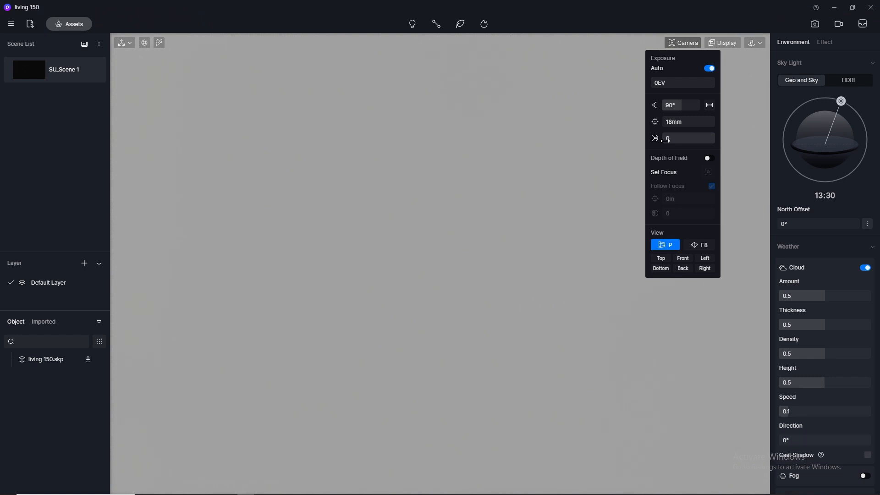
left_click_drag(665, 140, 667, 143)
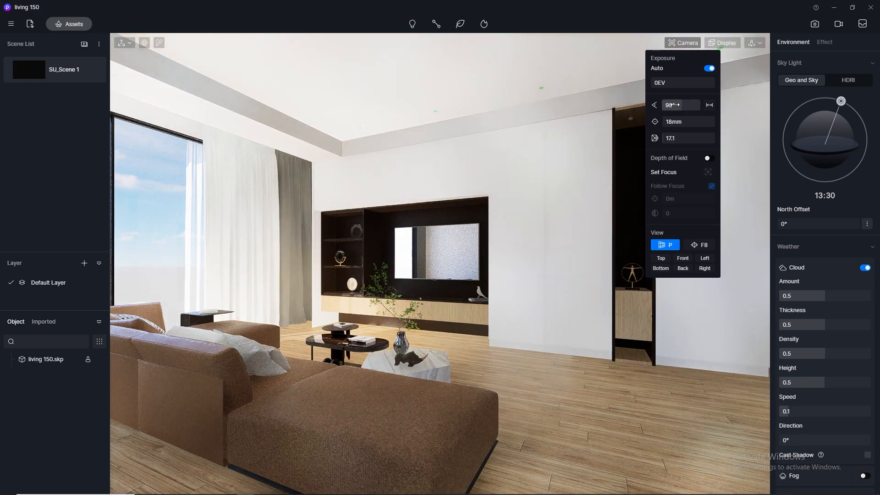
left_click(675, 105)
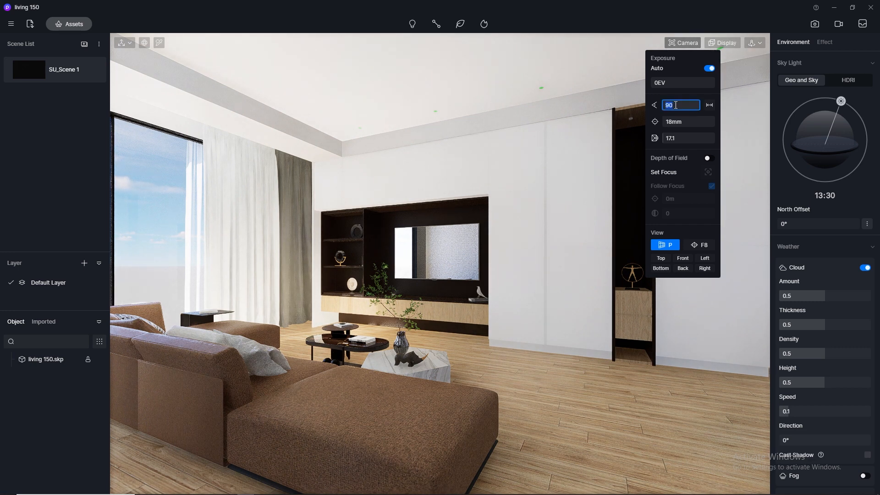
type("80")
key("Return")
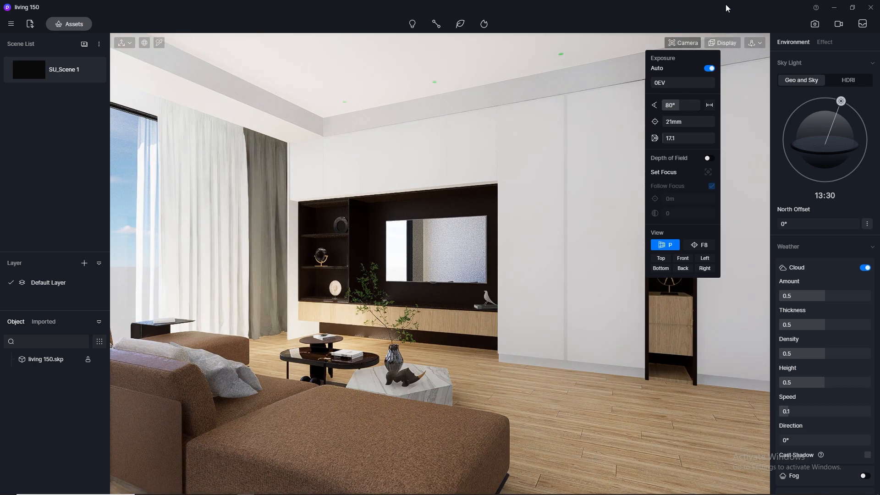
Set the image output to the 4K preset size and switch the navigation to Fly mode with a speed of 1.
left_click(817, 24)
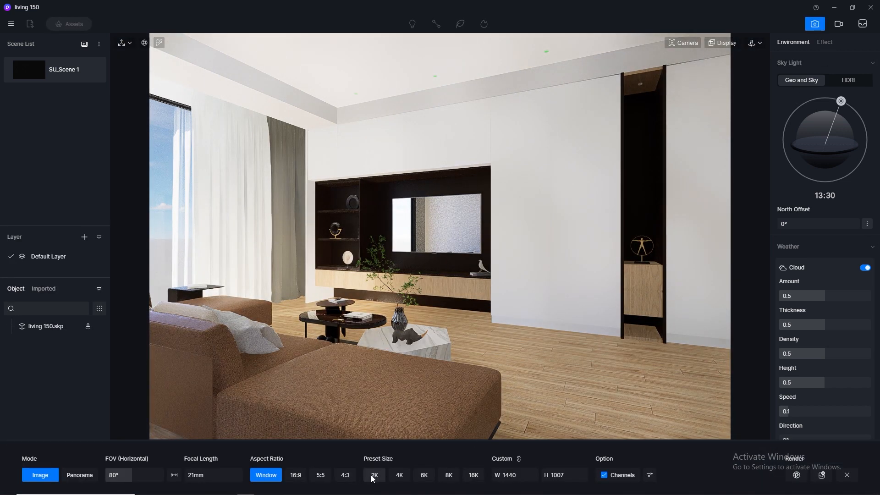
left_click(407, 479)
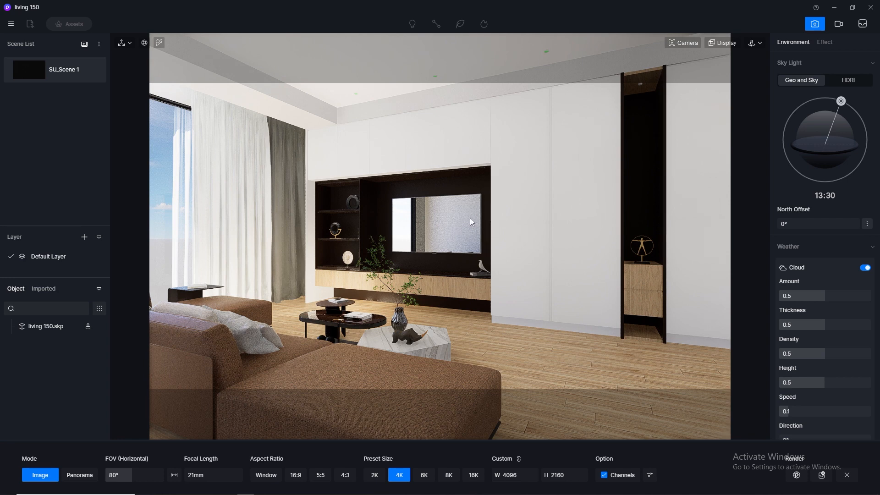
left_click(756, 42)
left_click(745, 70)
left_click(725, 85)
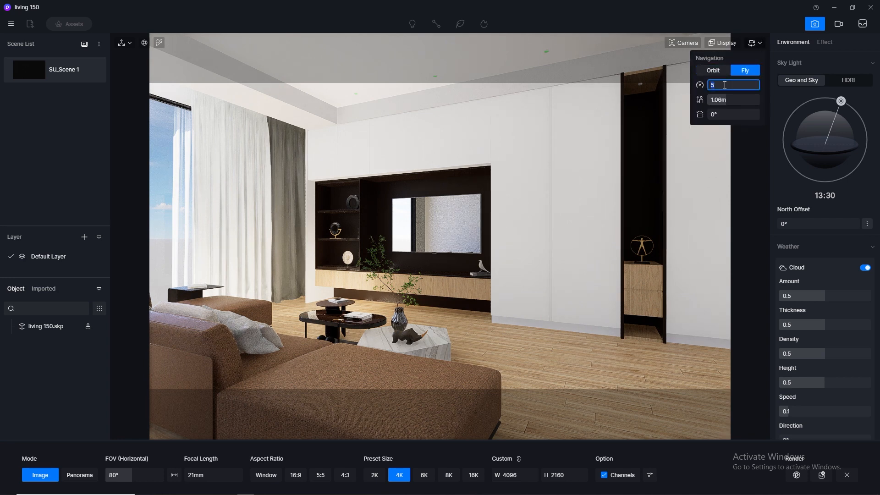
type("1")
key("Return")
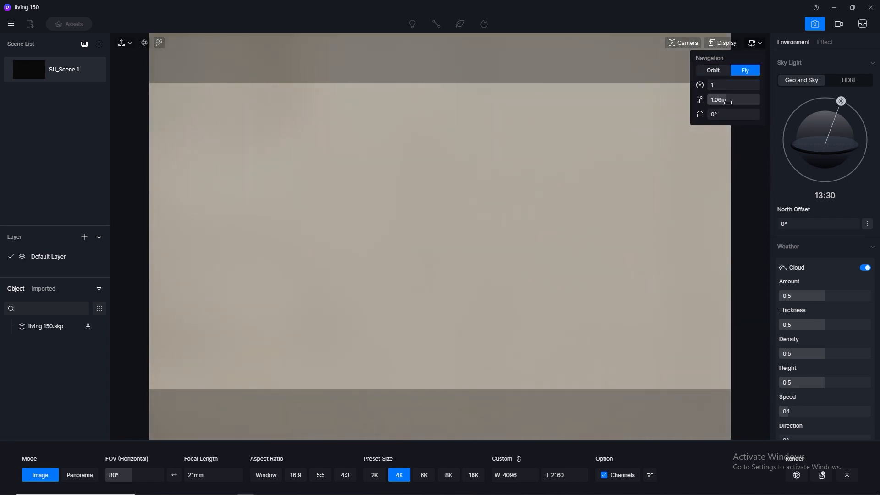
Raise the camera's clipping value to 130.2 to cut away the wall in front of the living room.
left_click(683, 42)
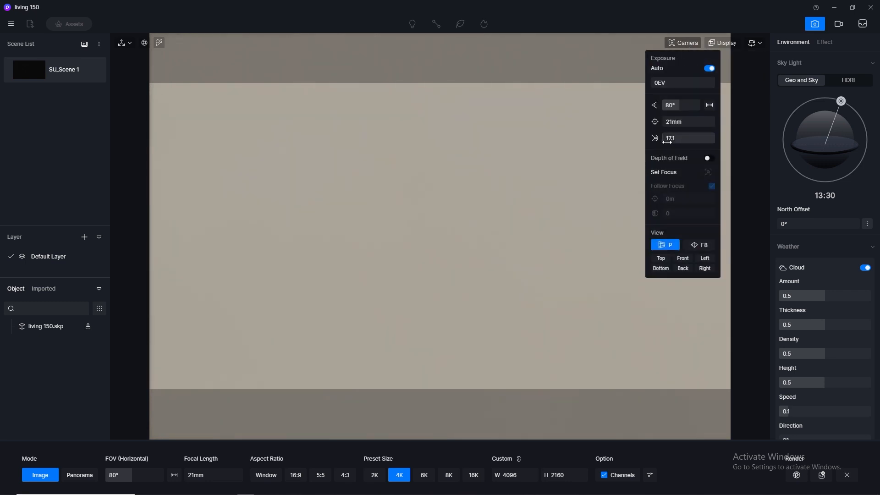
left_click_drag(667, 141, 665, 143)
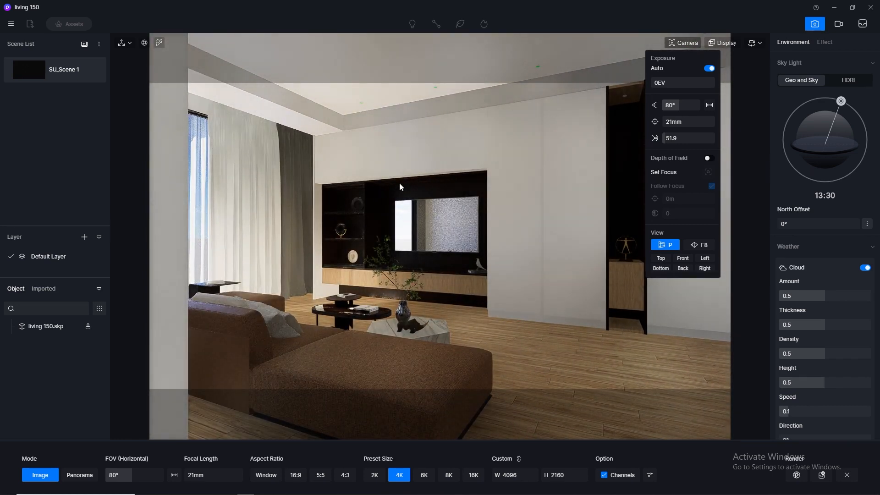
mouse_move(673, 138)
left_mouse_down()
mouse_move(681, 144)
mouse_move(670, 146)
left_mouse_up()
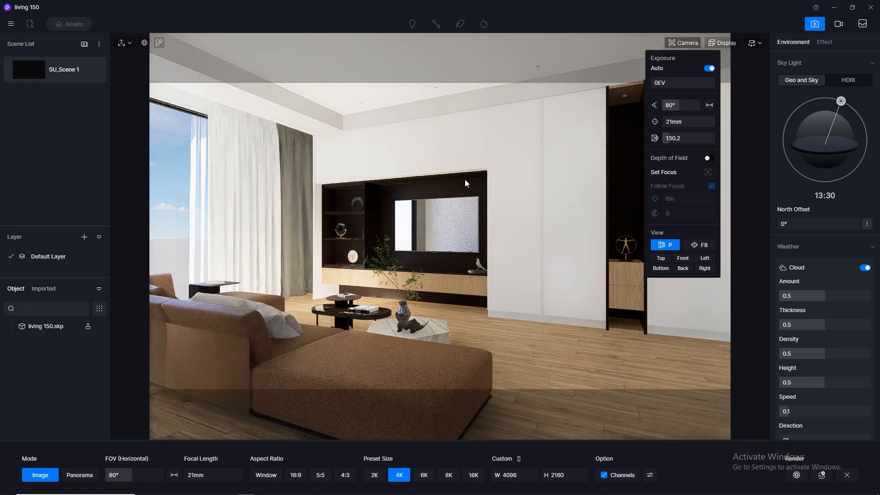
Reframe the camera sideways and forward on the sofa and TV wall, and update SU_Scene 1 with this view.
key("a")
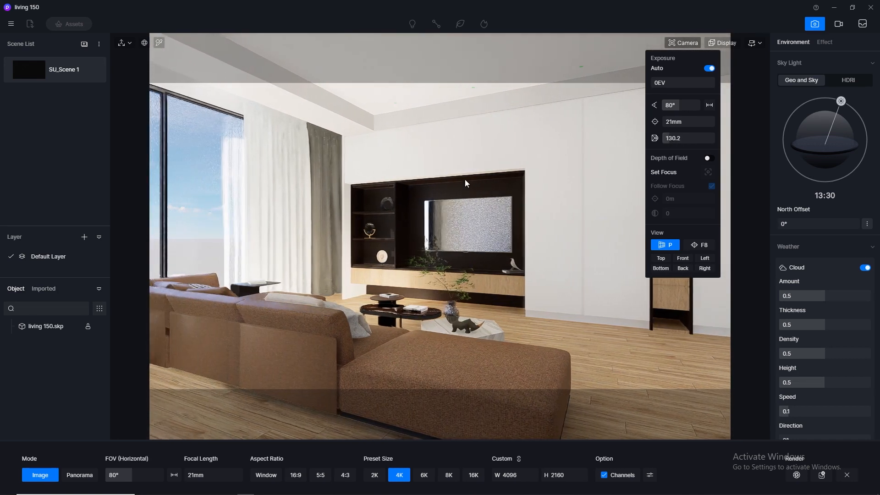
key("d")
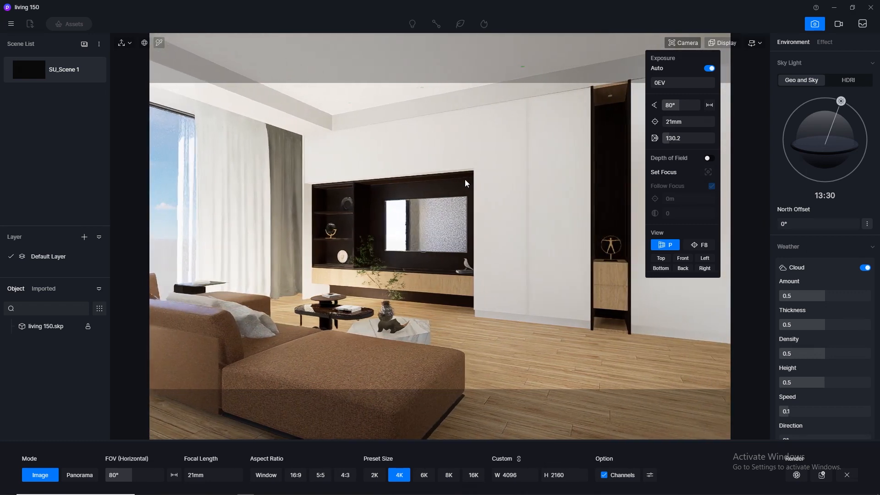
key("a")
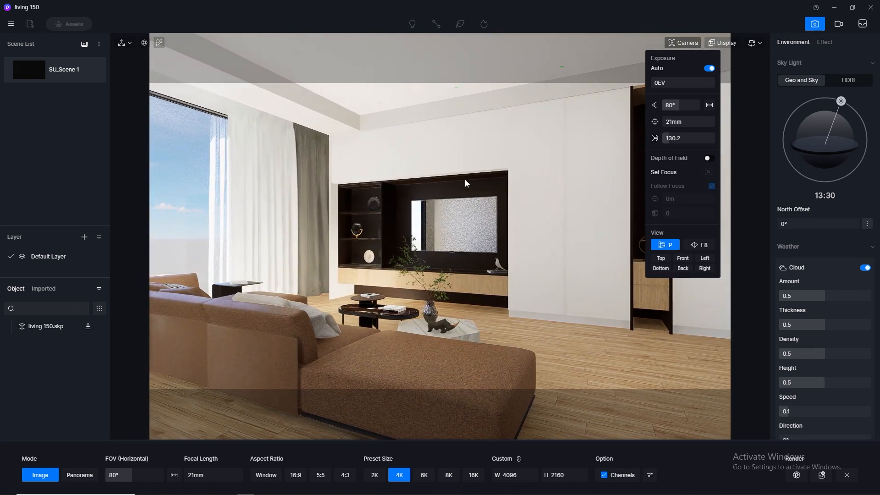
key("d")
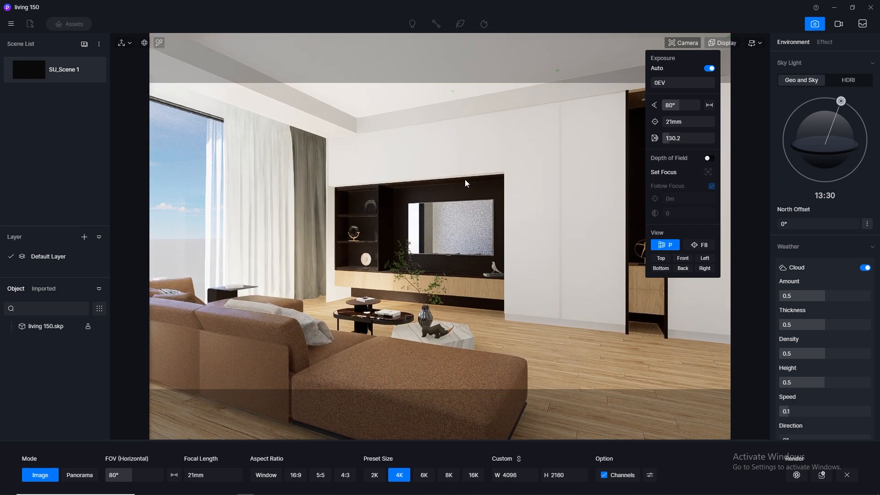
key("w")
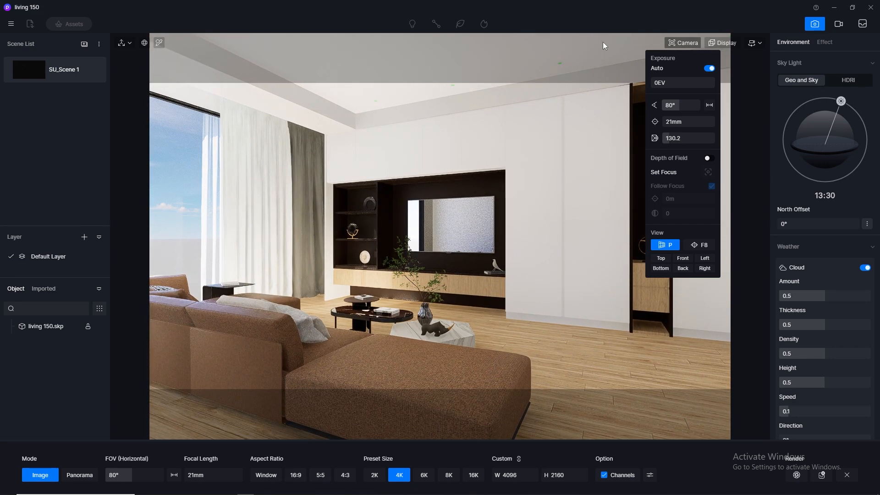
left_click(694, 43)
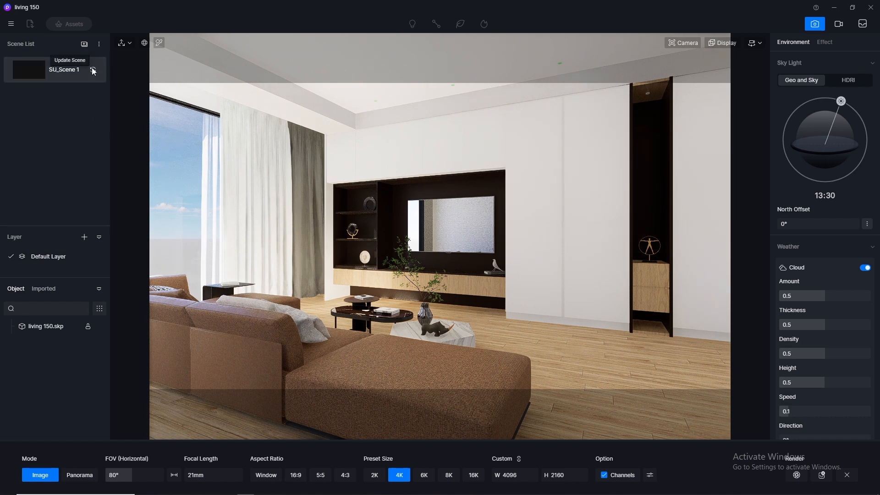
left_click(92, 68)
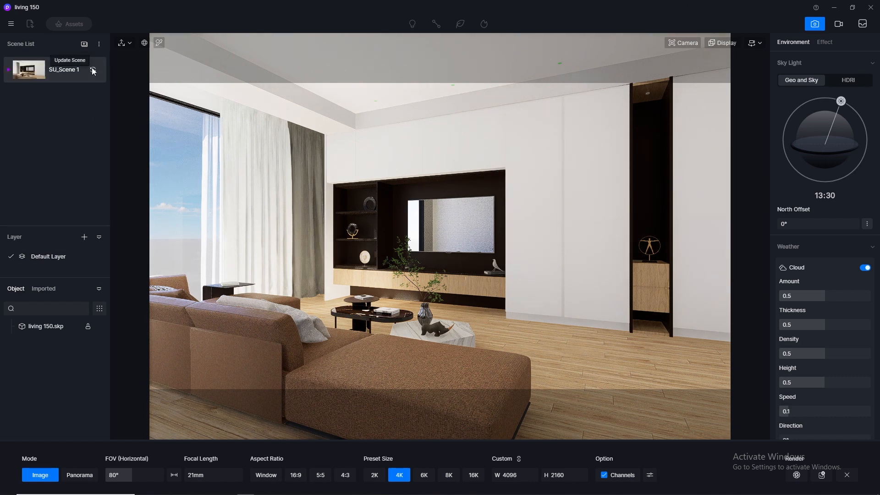
Fine-tune the camera's sideways position and height on the sofa and TV wall, and update SU_Scene 1 with this view.
key("d")
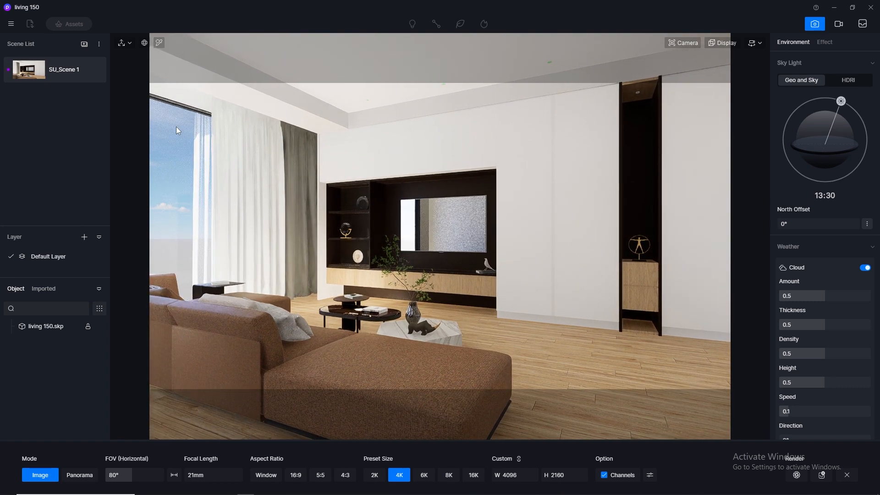
key("e")
key("e")
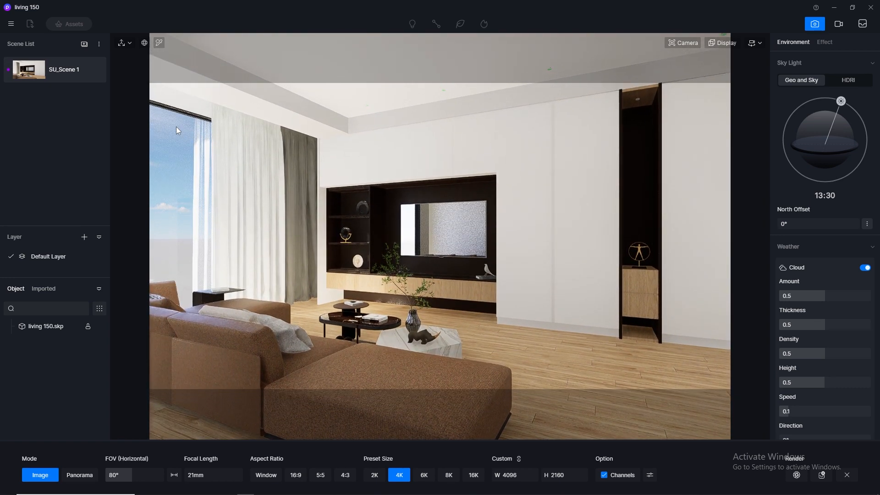
key("a")
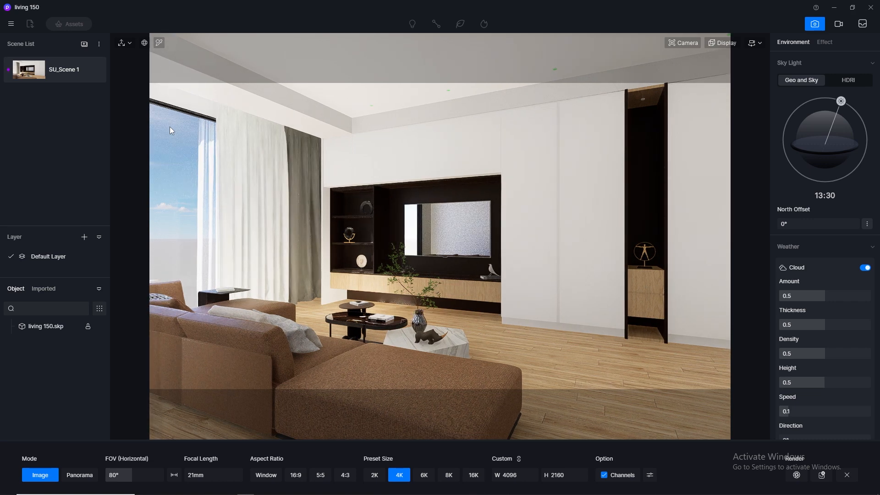
key("a")
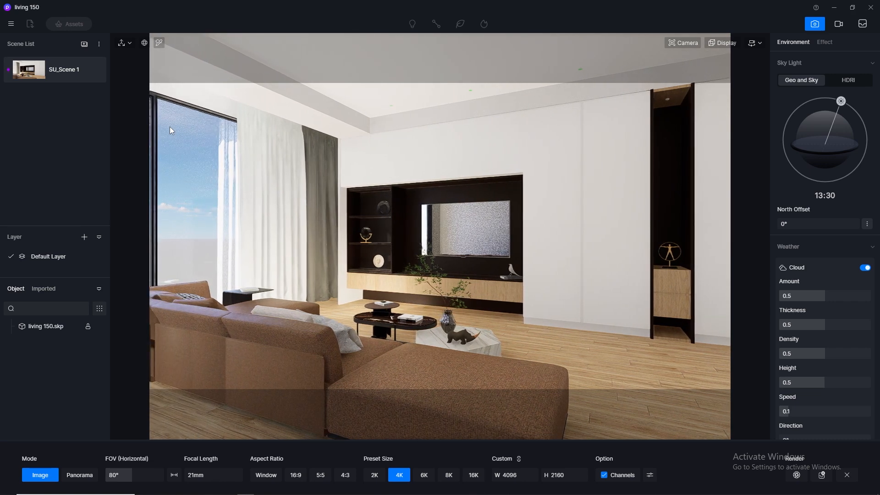
key("a")
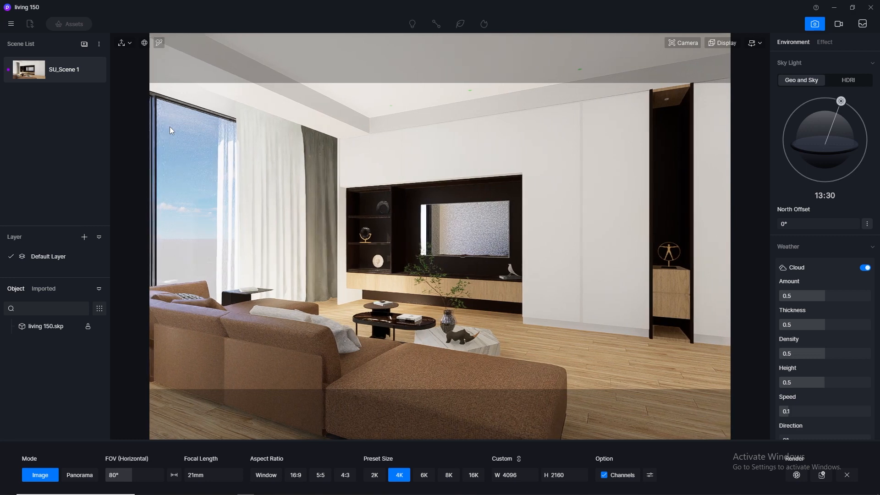
key("d")
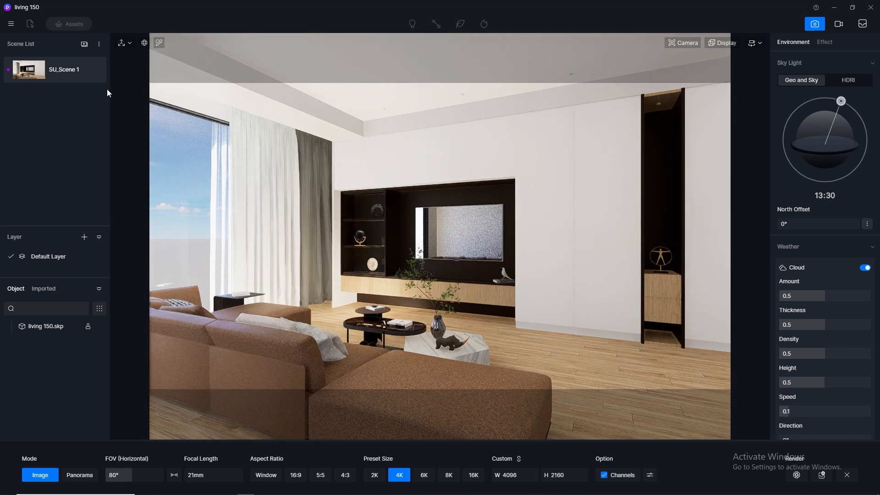
key("e")
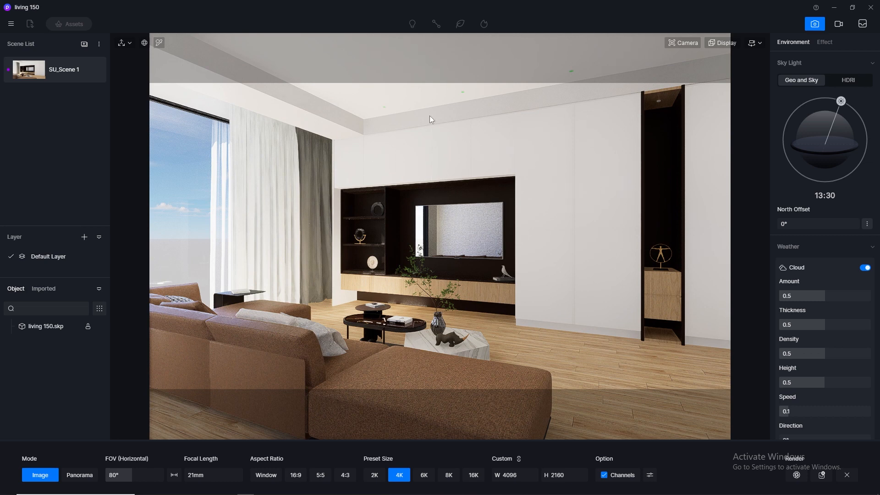
left_click(94, 70)
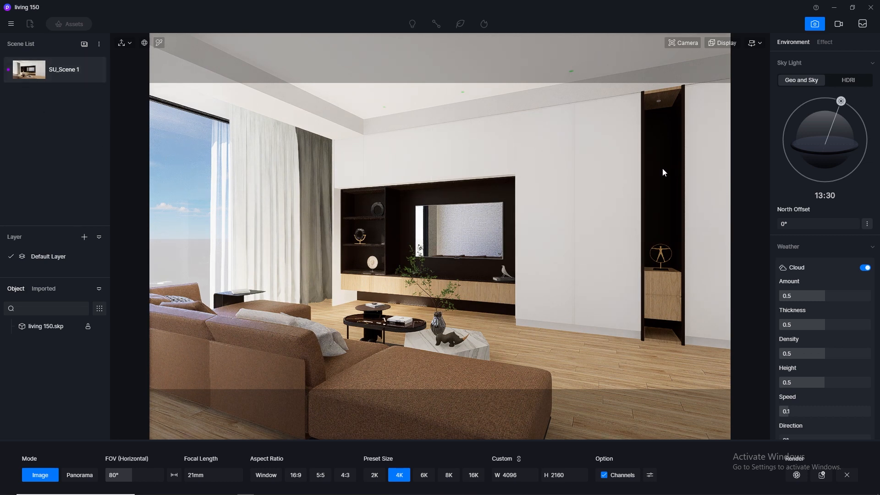
Save the living 150 project.
left_click(11, 24)
mouse_move(39, 44)
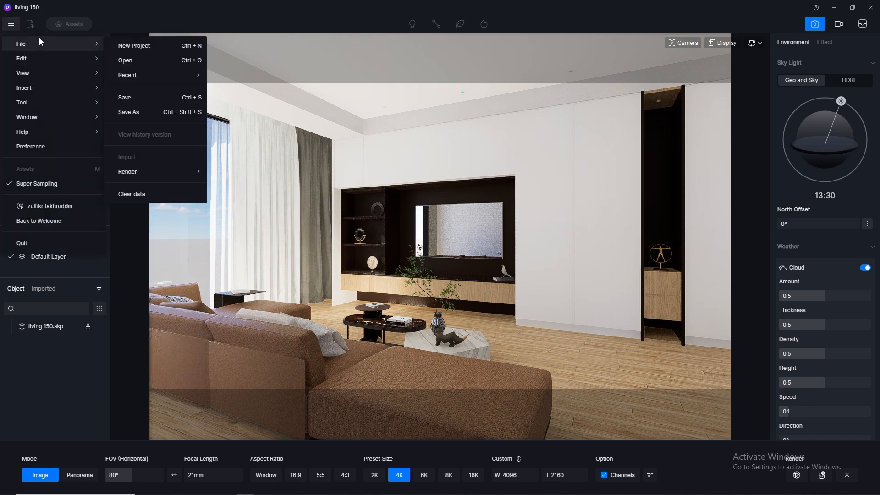
left_click(125, 98)
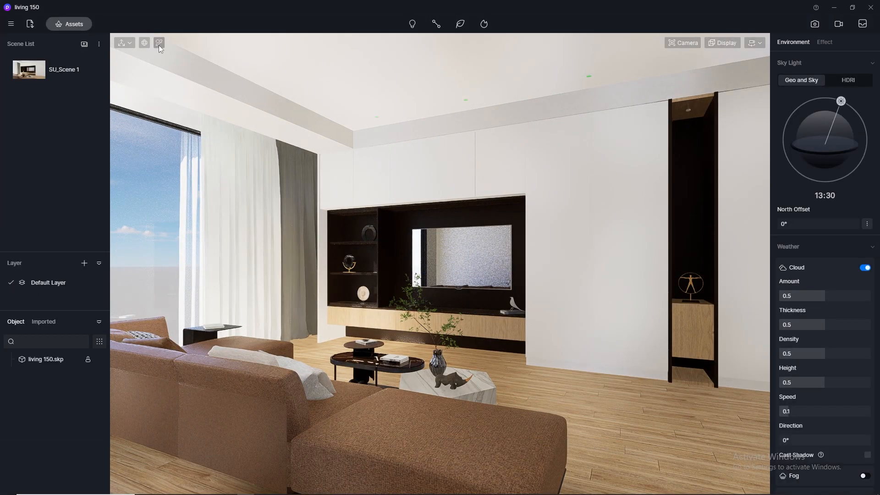
Pick the wooden floor's parq material and copy its base color map into its normal map.
left_click(159, 43)
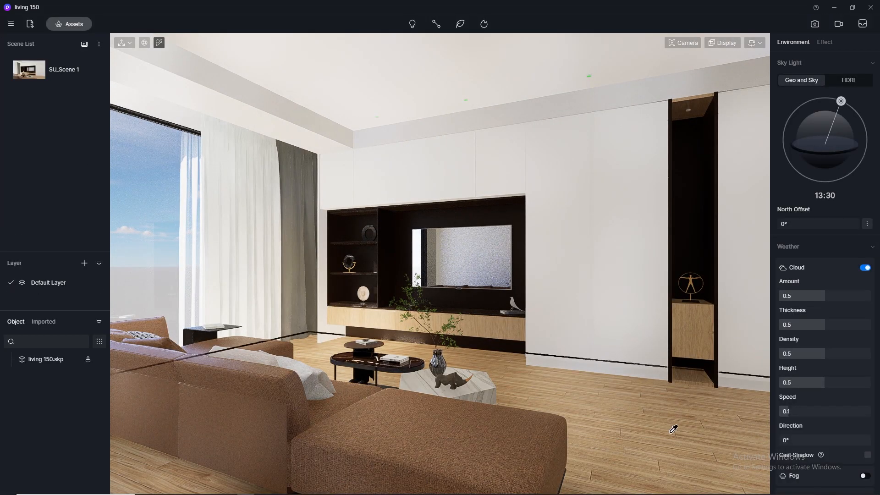
left_click(673, 422)
left_click(842, 172)
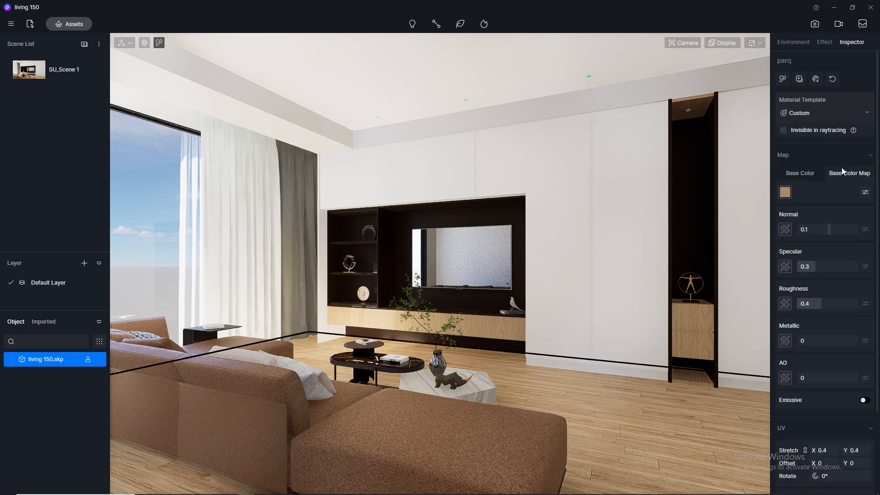
left_click(786, 193)
left_click(798, 261)
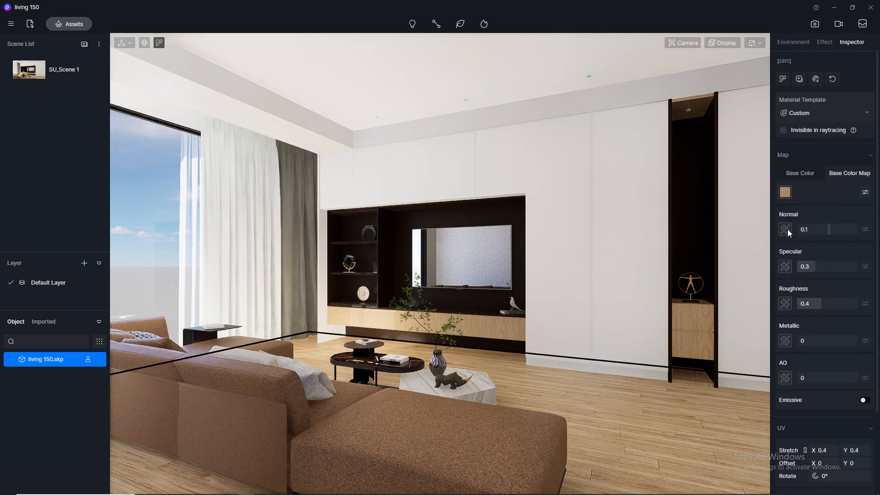
left_click(785, 229)
left_click(802, 308)
Set the parq floor material's specular to 0.5 and its roughness to 0.3.
left_click(820, 268)
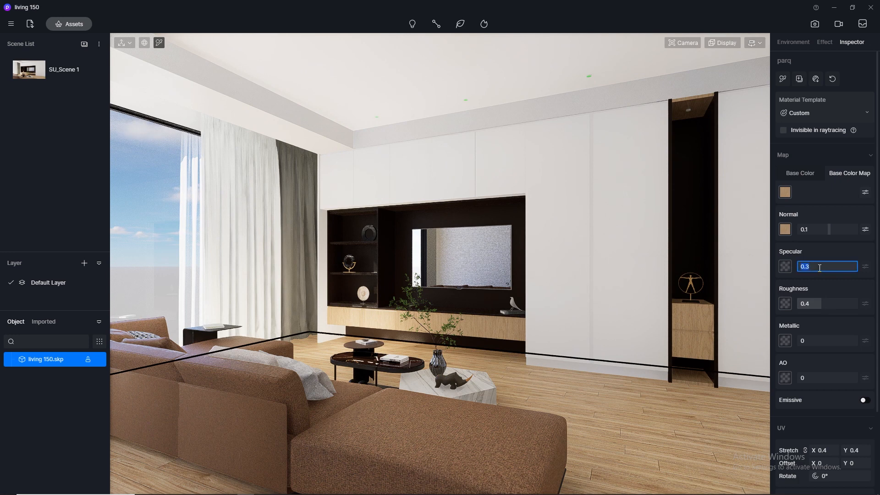
type("0.5")
key("Return")
left_click(822, 304)
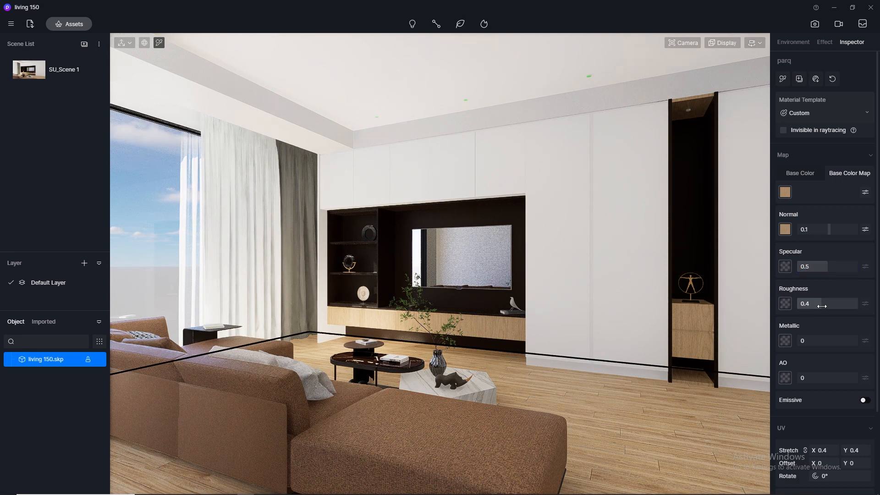
type("0.3")
key("Return")
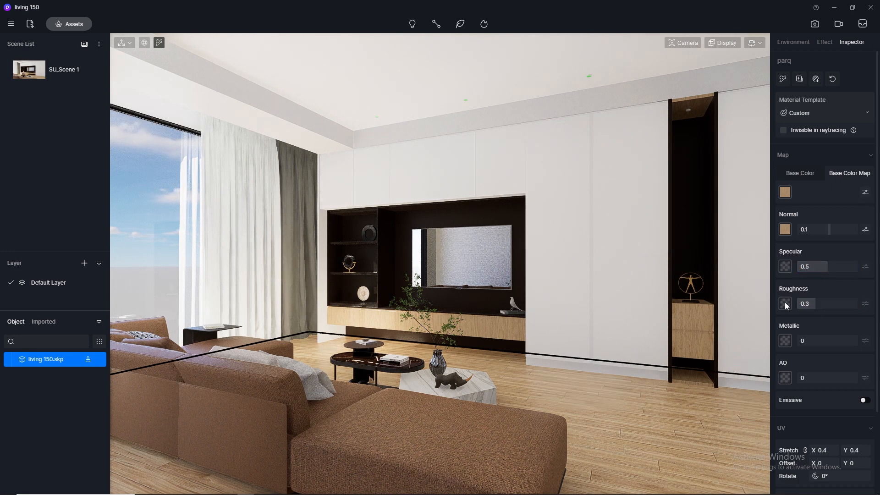
Pick the veneer 1 material on the niche cabinet and copy its base color map into its normal map.
left_click(693, 321)
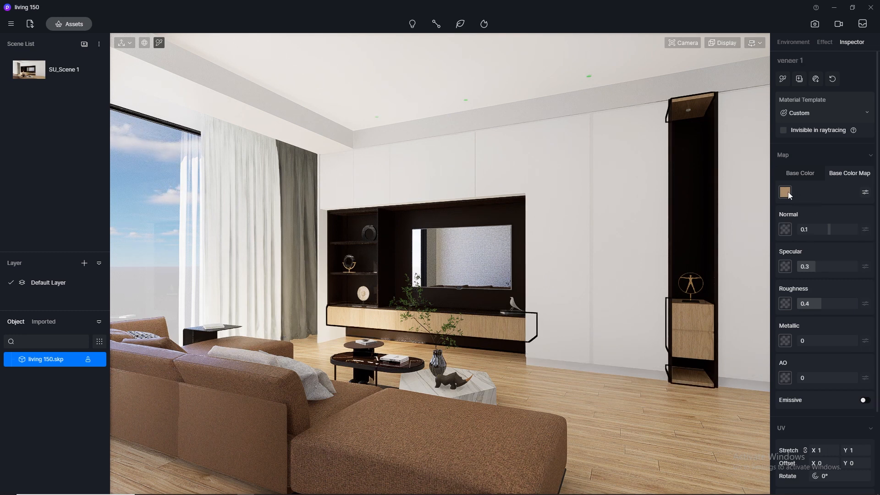
left_click(785, 192)
left_click(798, 258)
left_click(788, 229)
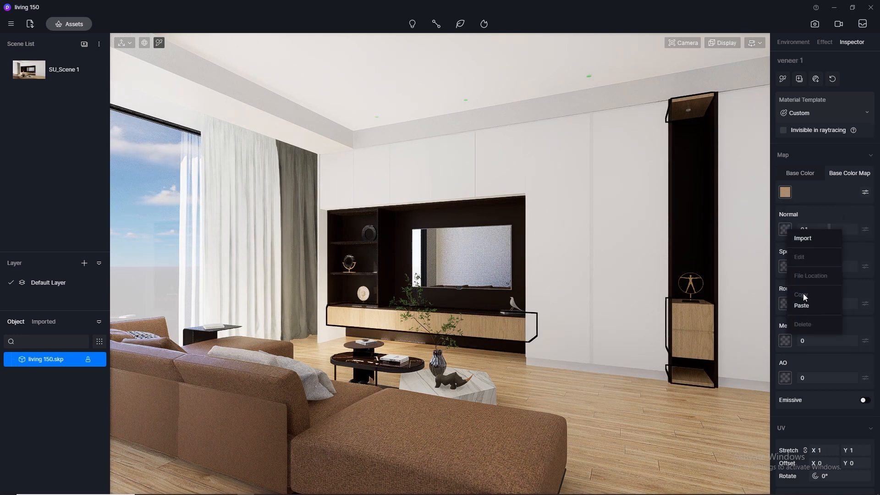
left_click(801, 305)
Set the veneer 1 material's specular to 0.5 and its roughness to 0.3.
left_click(815, 267)
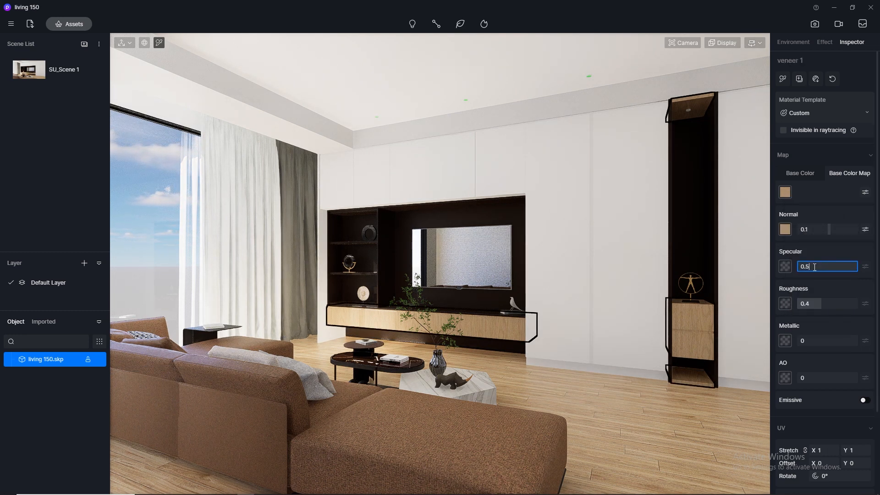
left_click(818, 304)
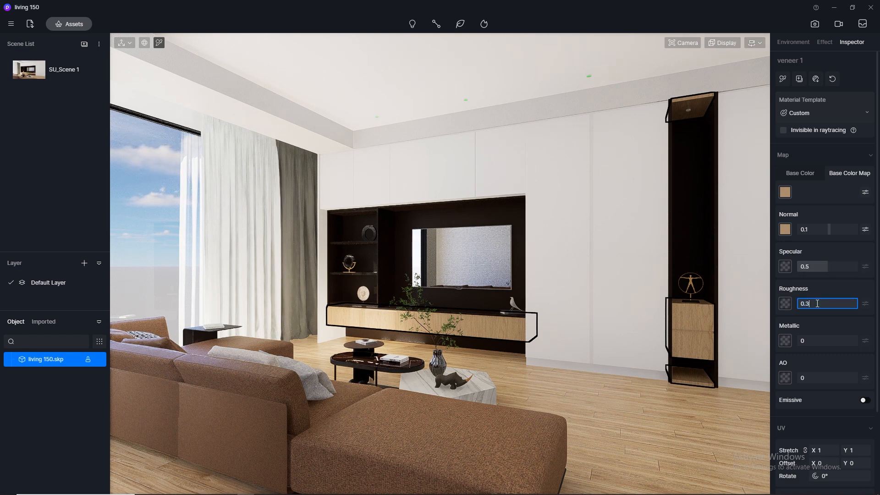
key("Return")
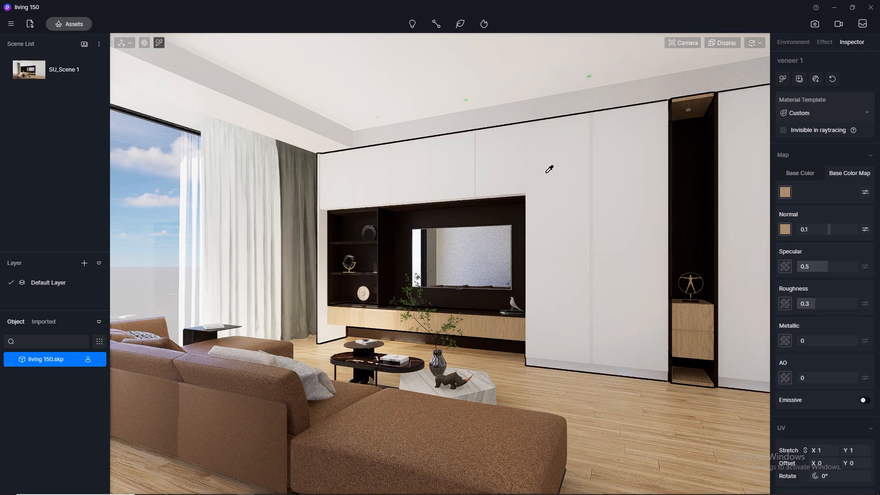
Set the duco white material of the wall panels to normal 0, specular 0.5 and roughness 0.3.
left_click(562, 175)
left_click(812, 230)
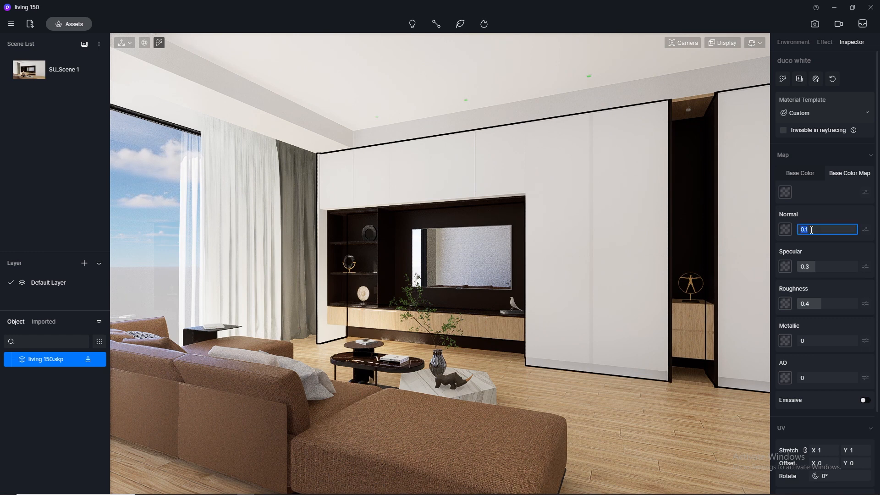
type("0")
key("Return")
left_click(808, 265)
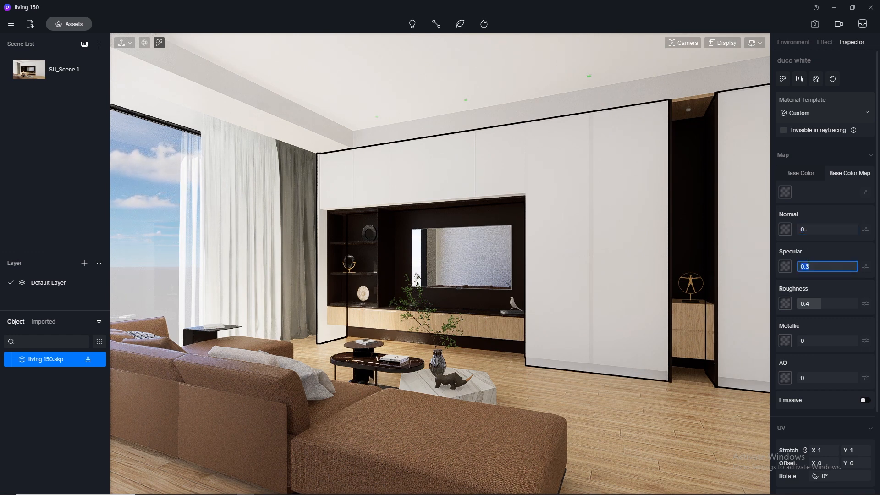
type("0.5")
key("Return")
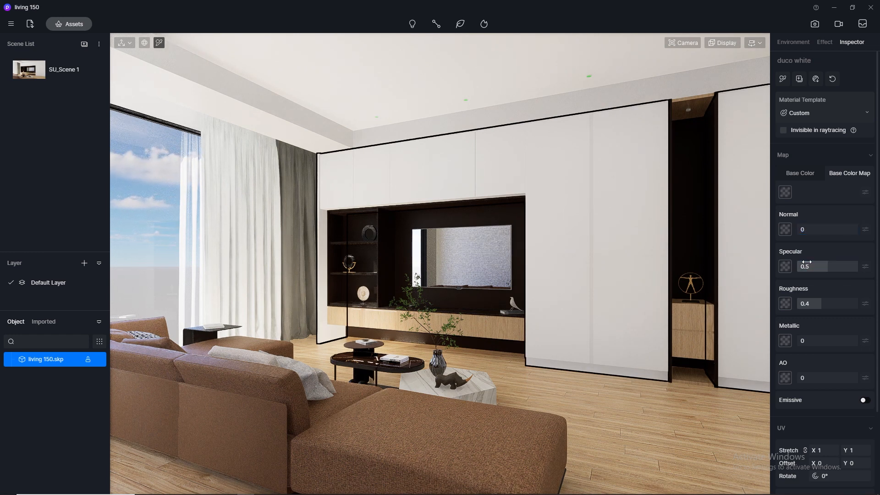
left_click(816, 303)
type("0.3")
key("Return")
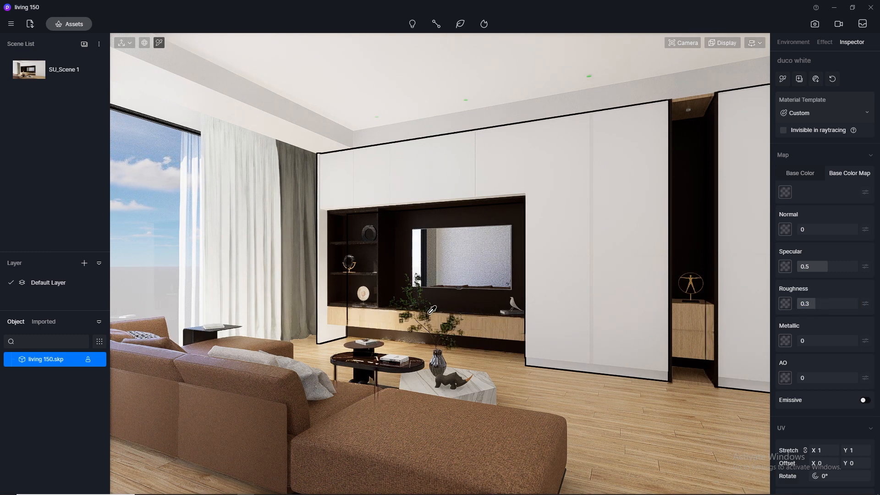
Set the dark br material of the TV niche to specular 0.5 and roughness 0.3, with Base Color as its color source.
left_click(406, 225)
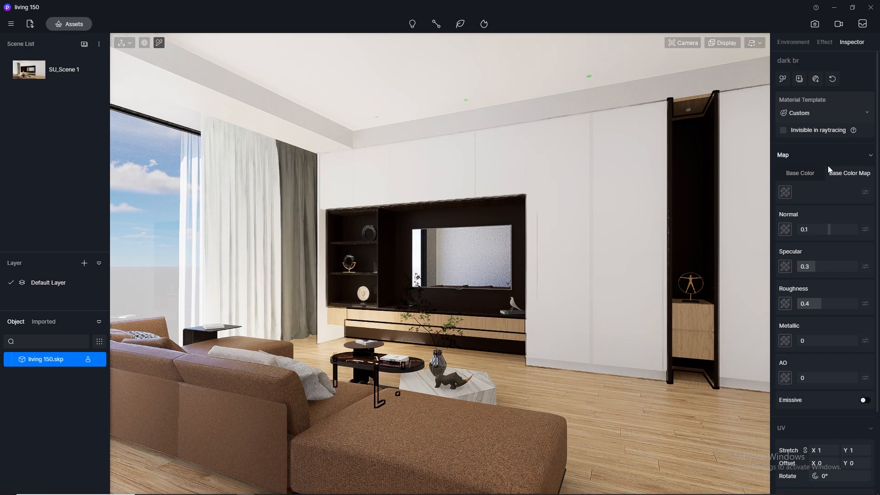
left_click(800, 173)
left_click(818, 264)
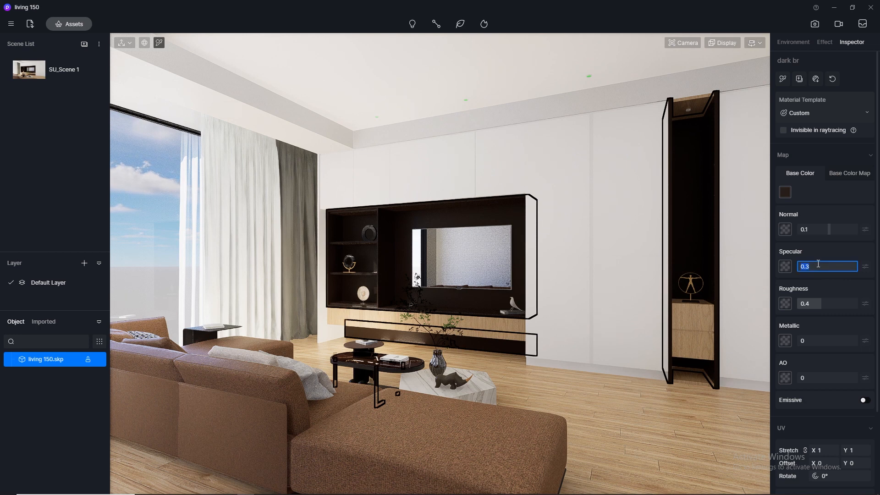
type("0.5")
left_click(823, 302)
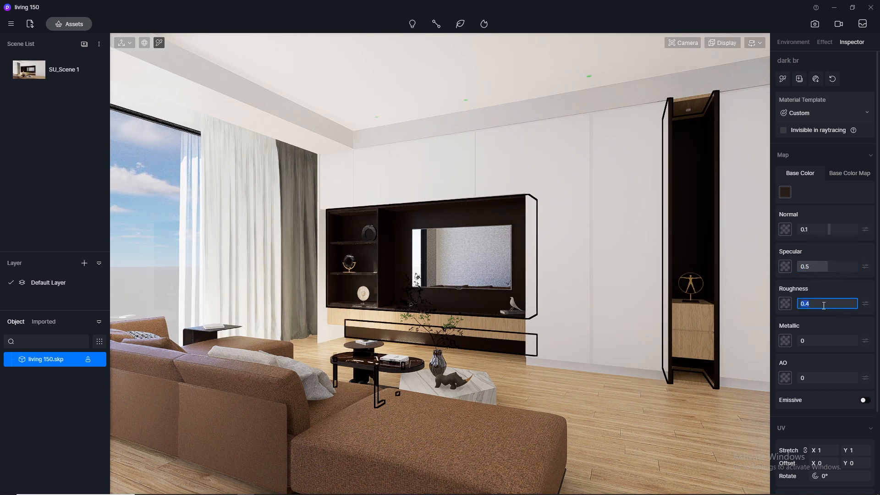
key("Return")
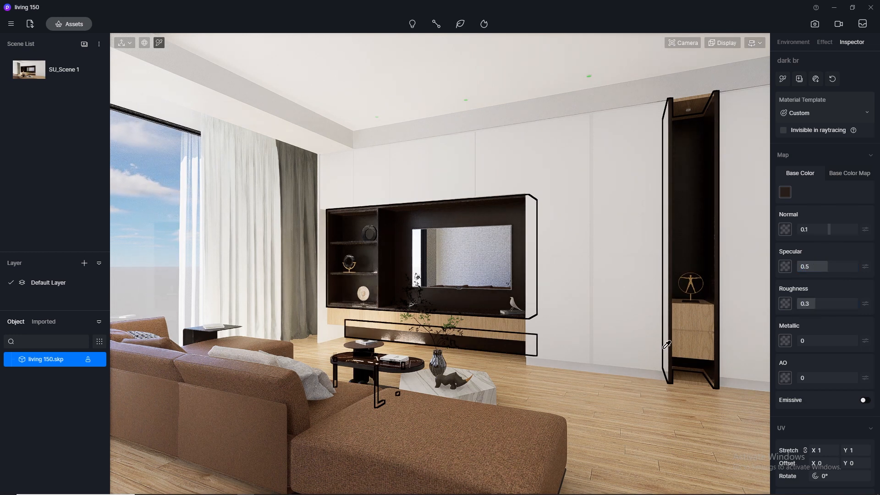
Set the marble coffee table's material to normal 0, specular 0.5 and roughness 0.1.
left_click(485, 380)
left_click(849, 174)
left_click(818, 231)
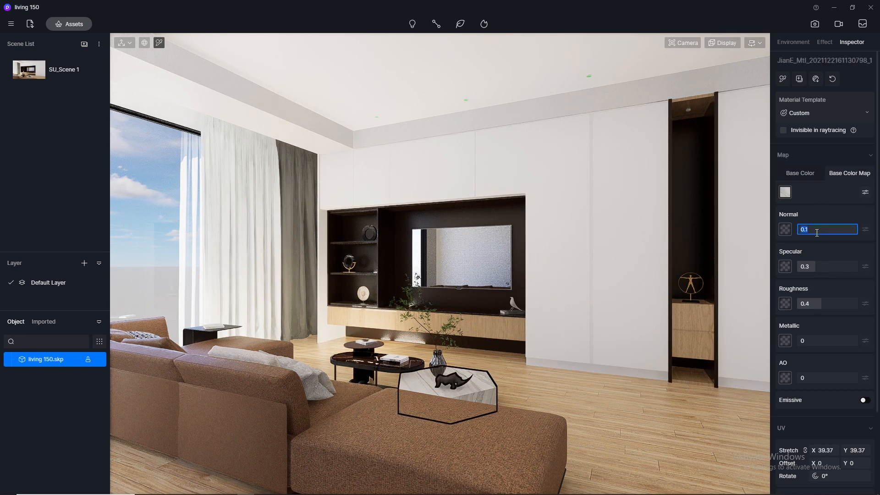
key("Return")
left_click(815, 265)
type("0.5")
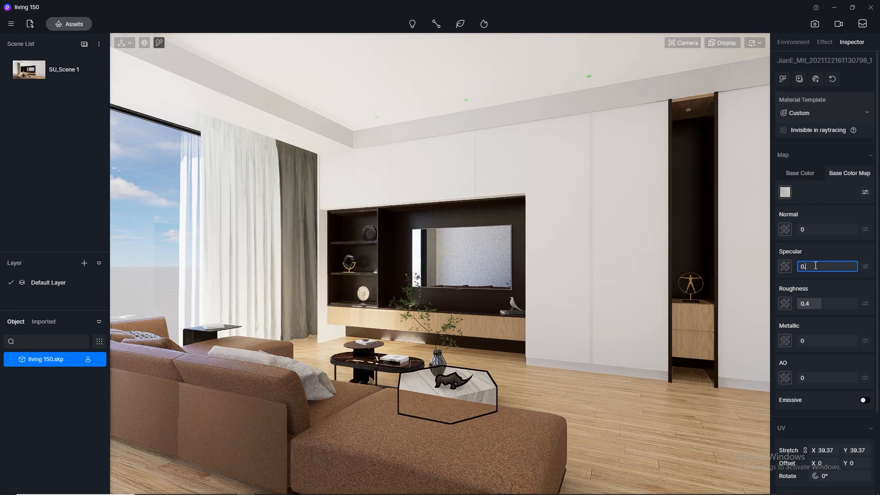
key("Return")
left_click(813, 304)
type("0.1")
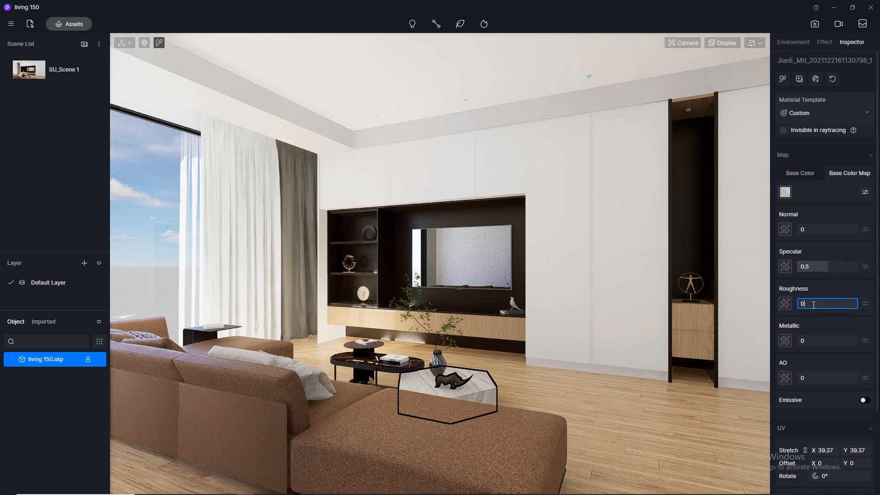
key("Return")
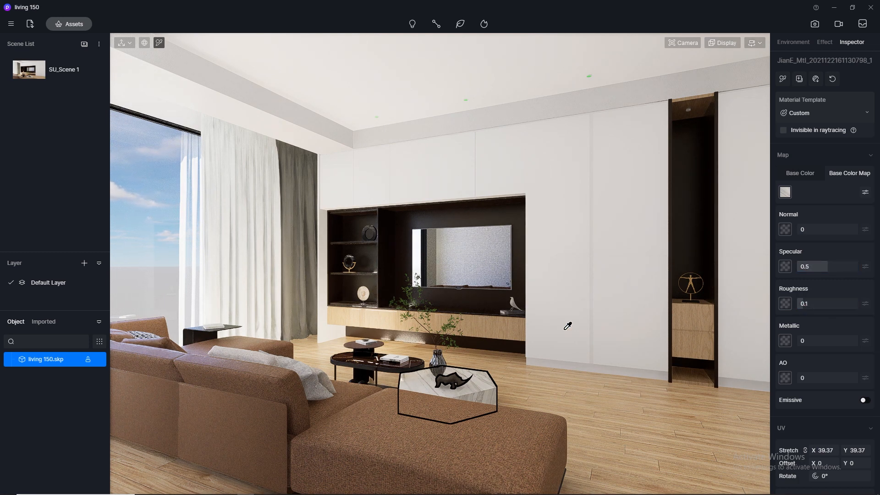
Download Brown Large Grain Leather from the online leather materials and apply it to the sofa.
left_click(67, 22)
left_click_drag(179, 37, 569, 61)
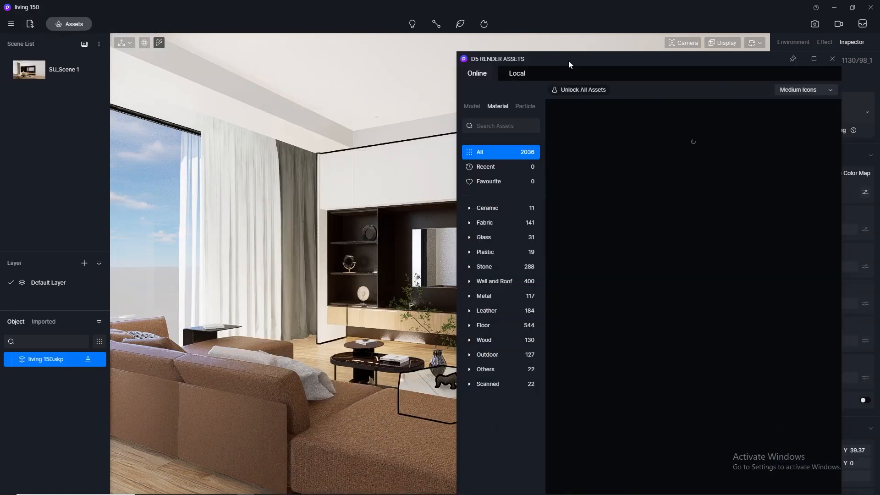
left_click(495, 311)
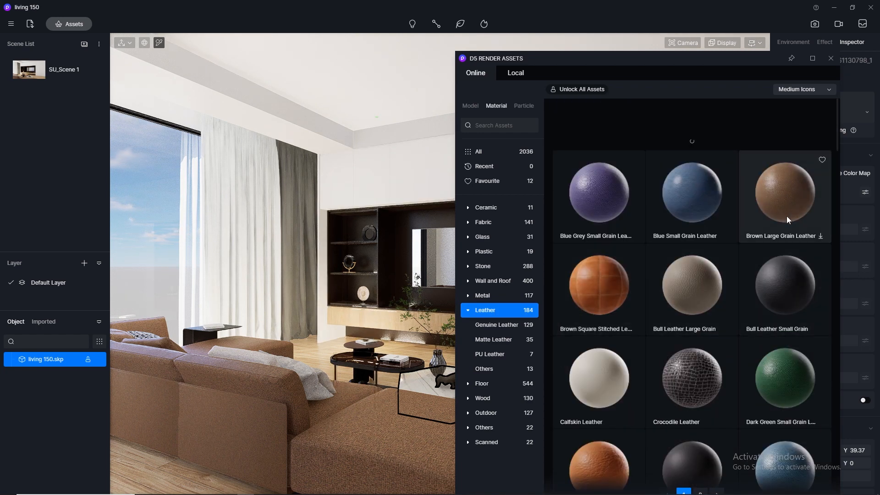
scroll(787, 163, "down", 3)
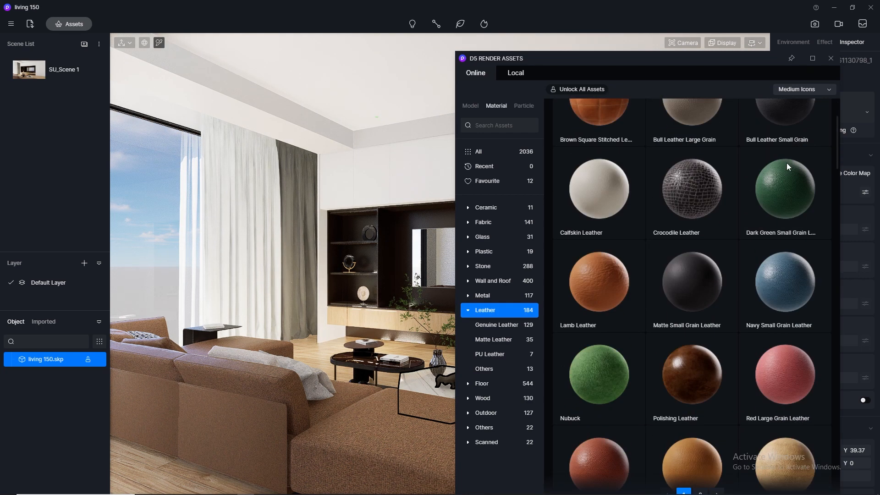
scroll(786, 163, "up", 3)
left_click(821, 184)
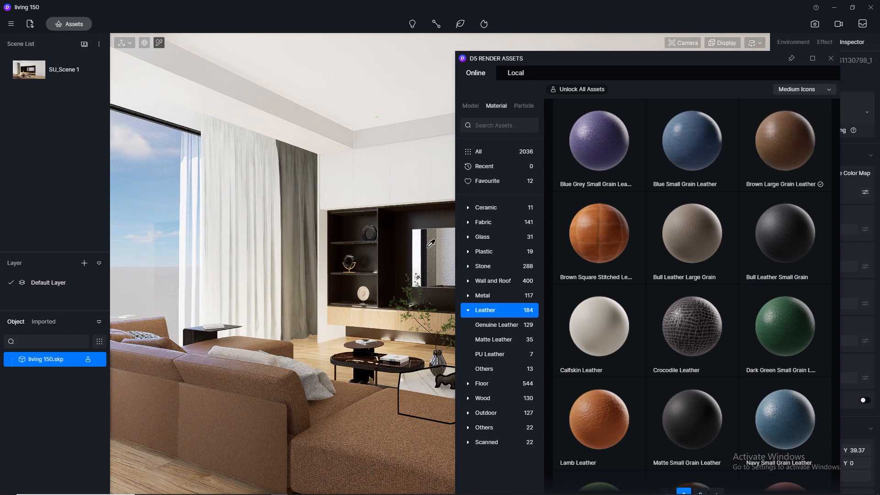
left_click_drag(784, 142, 360, 428)
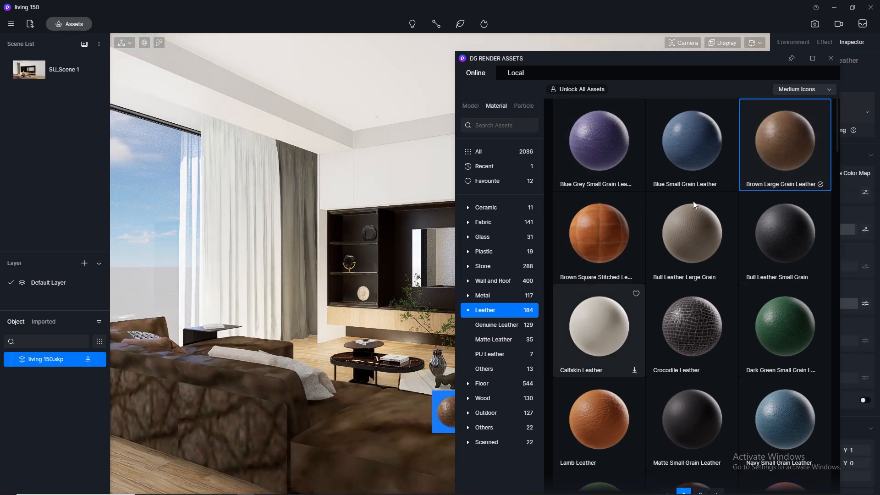
left_click(830, 59)
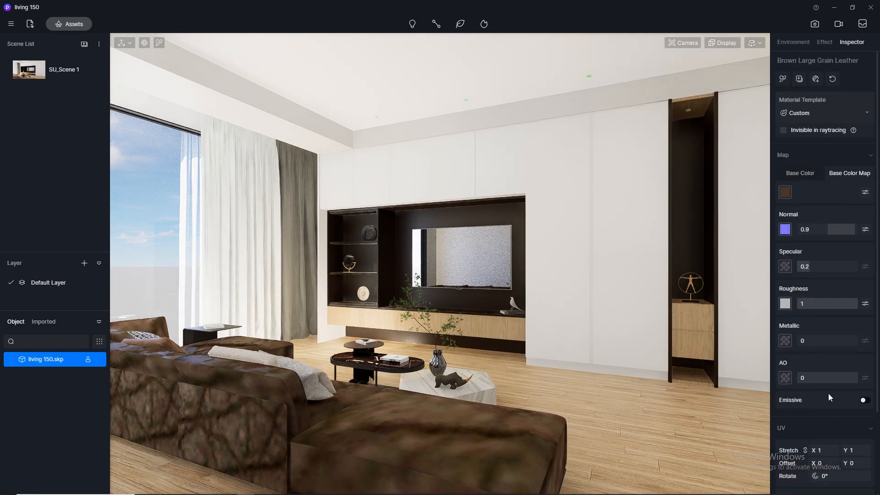
Adjust the sofa leather's UV stretch, trying 100 and 300 before setting X and Y to 200.
key("Return")
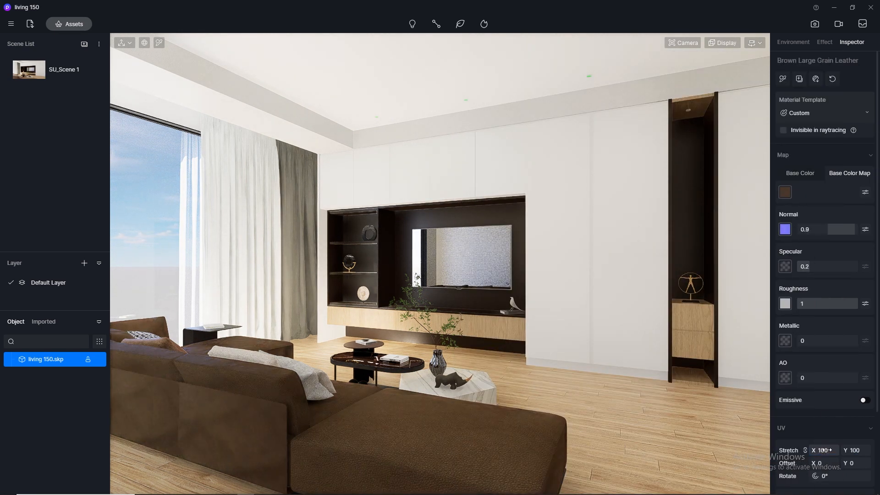
left_click(824, 450)
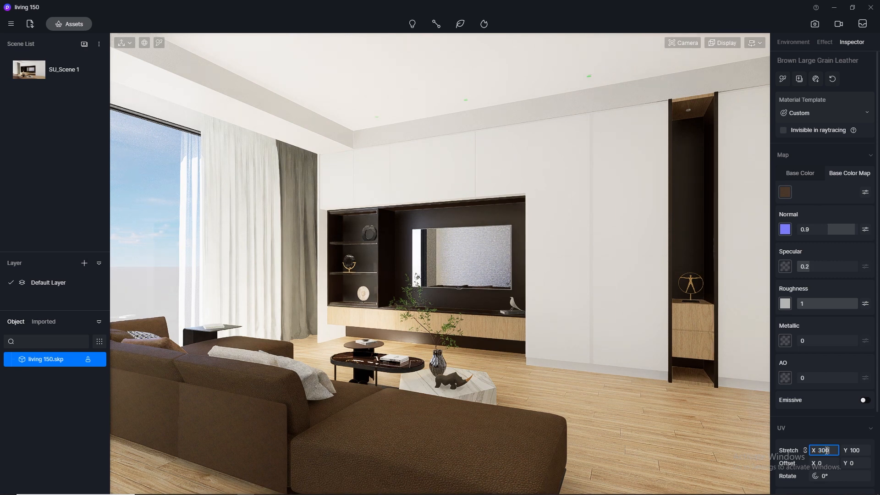
type("300")
key("Return")
left_click(831, 450)
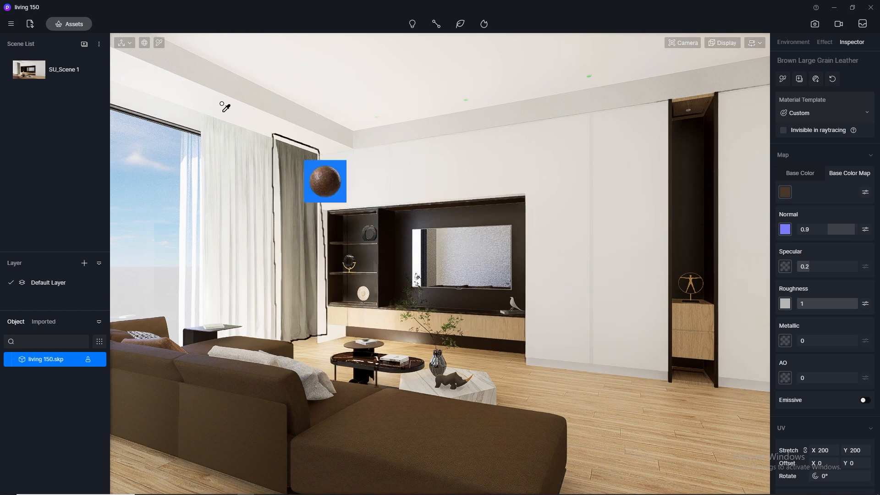
Browse the online leather materials for an alternative sofa leather.
left_click(69, 24)
scroll(640, 282, "down", 4)
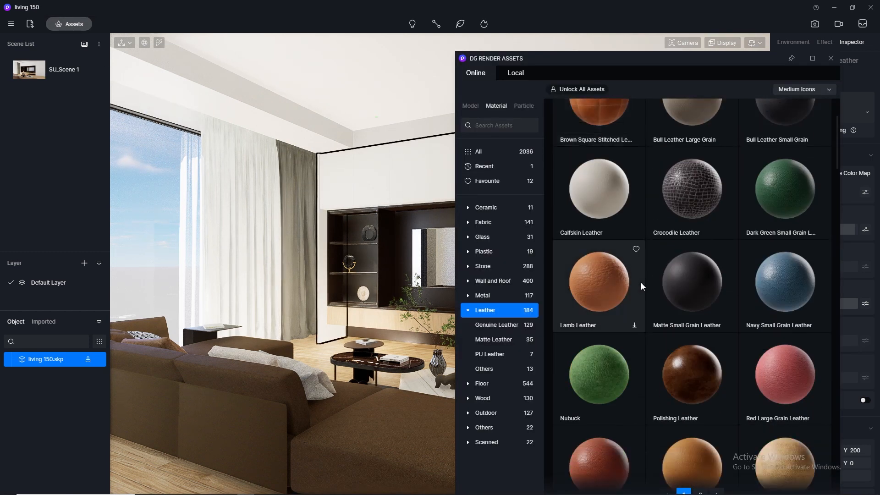
scroll(640, 283, "down", 2)
scroll(641, 282, "down", 5)
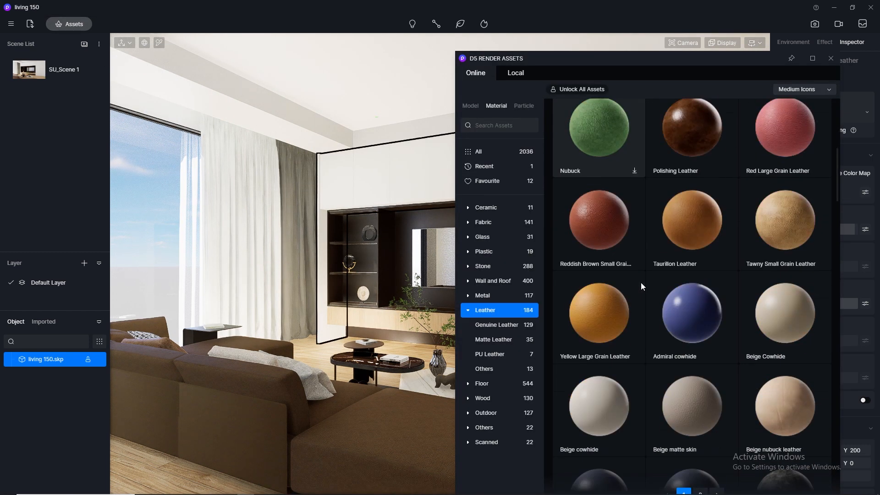
scroll(641, 282, "up", 8)
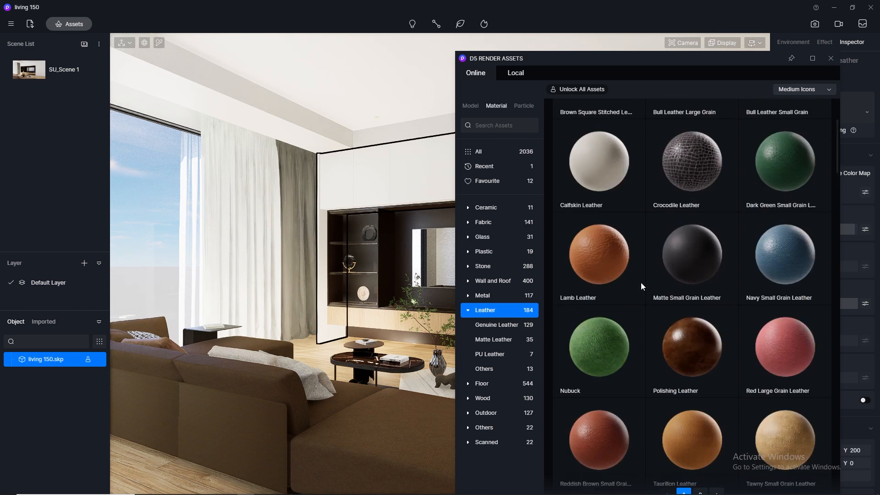
scroll(641, 283, "down", 2)
scroll(640, 282, "down", 8)
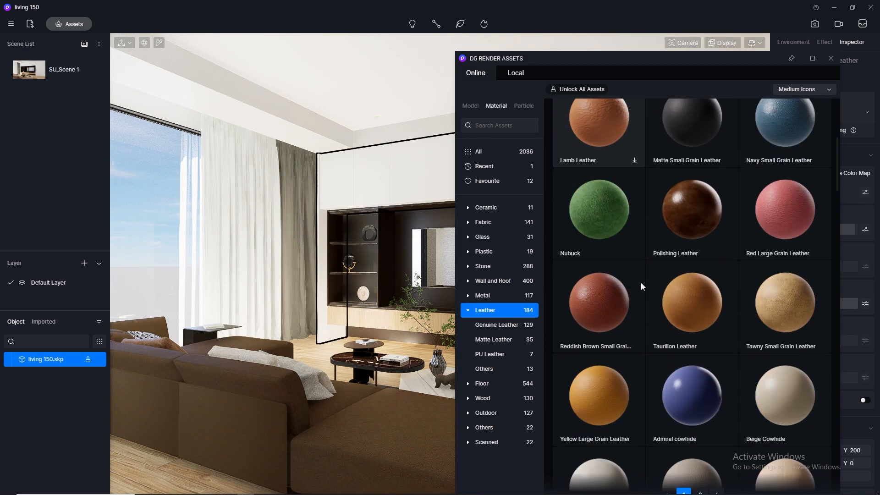
scroll(640, 283, "up", 6)
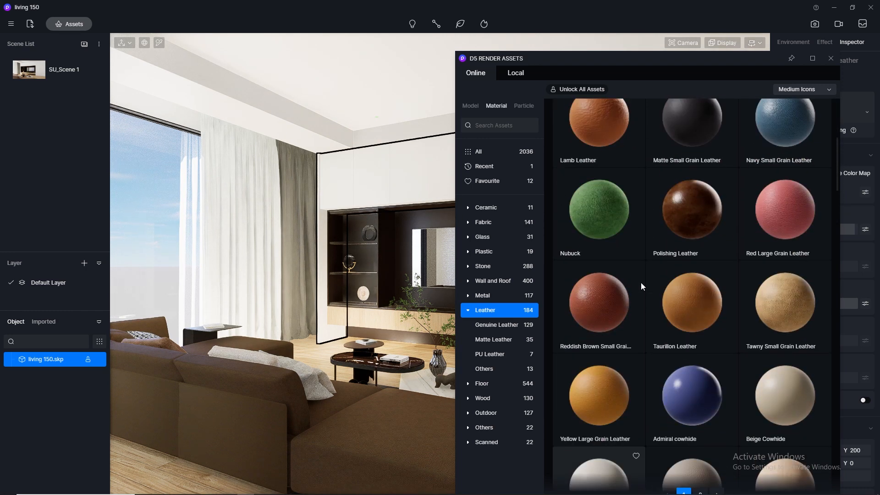
scroll(641, 282, "down", 14)
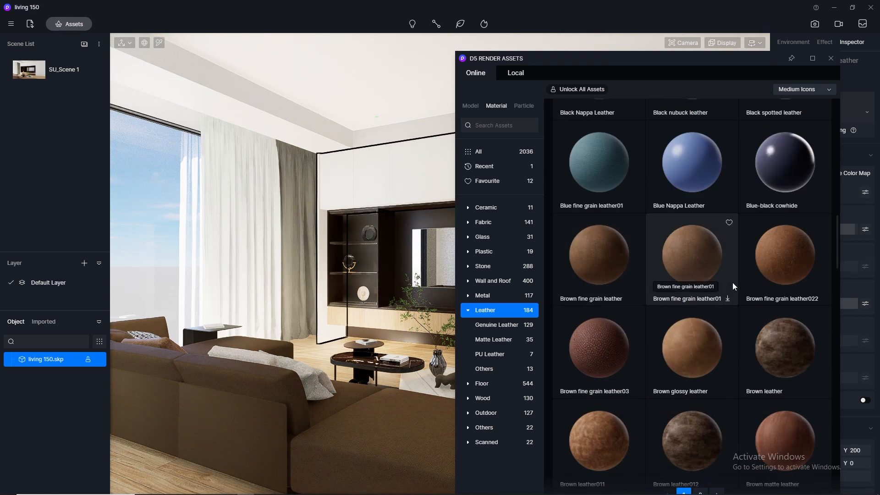
scroll(733, 282, "down", 4)
scroll(732, 285, "down", 2)
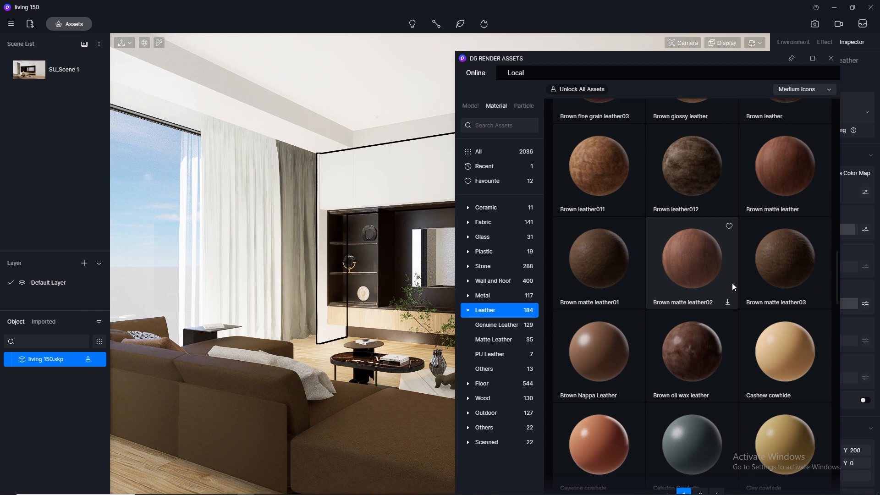
scroll(733, 287, "down", 6)
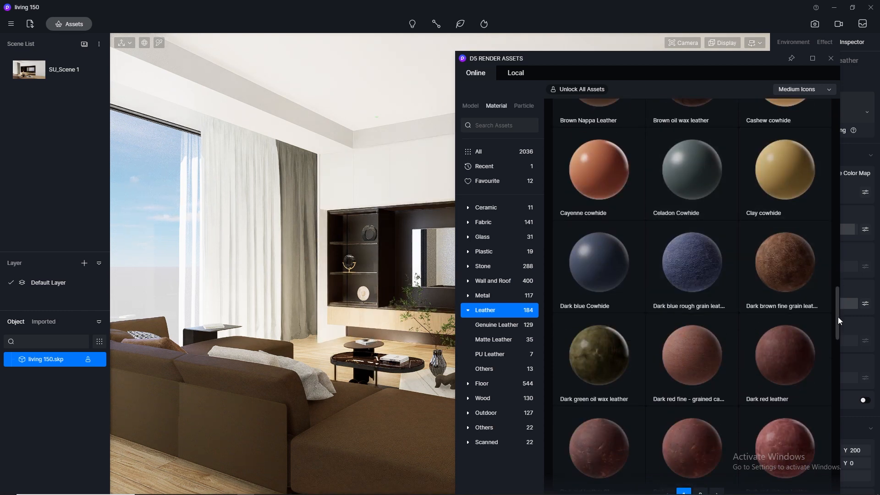
left_click_drag(838, 317, 847, 109)
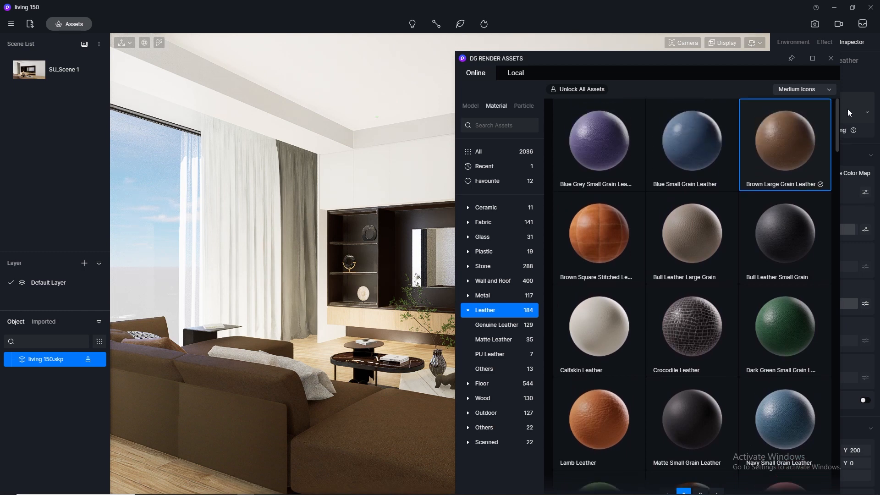
left_click(830, 58)
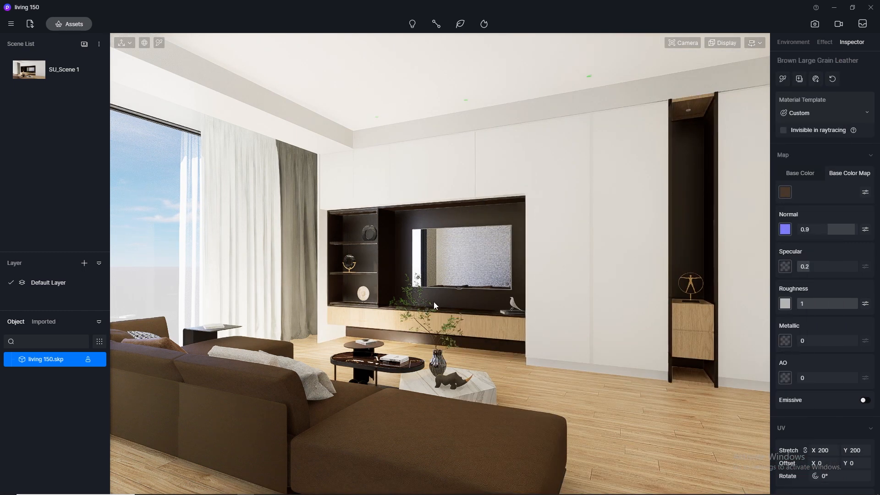
From the favourite materials, apply White Gauze Curtain3 to the white sheer curtain and Grey Gauze Curtain to the grey curtain.
left_click(72, 22)
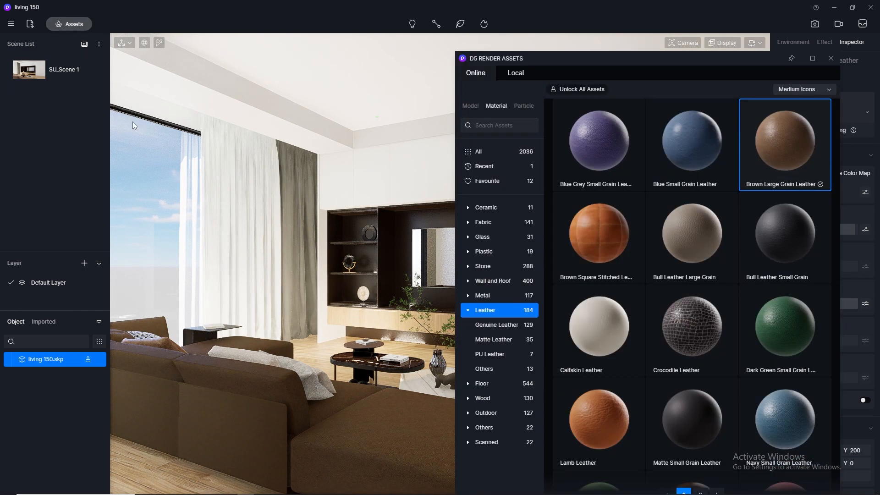
left_click(483, 185)
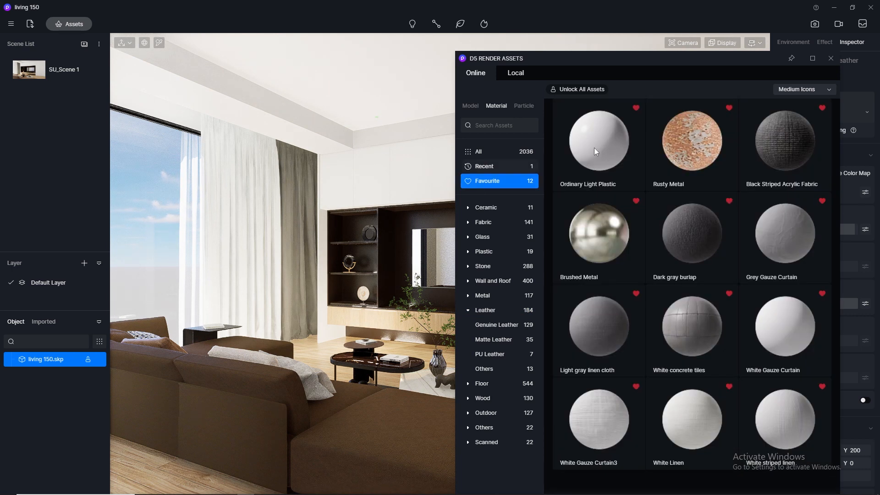
scroll(683, 257, "down", 1)
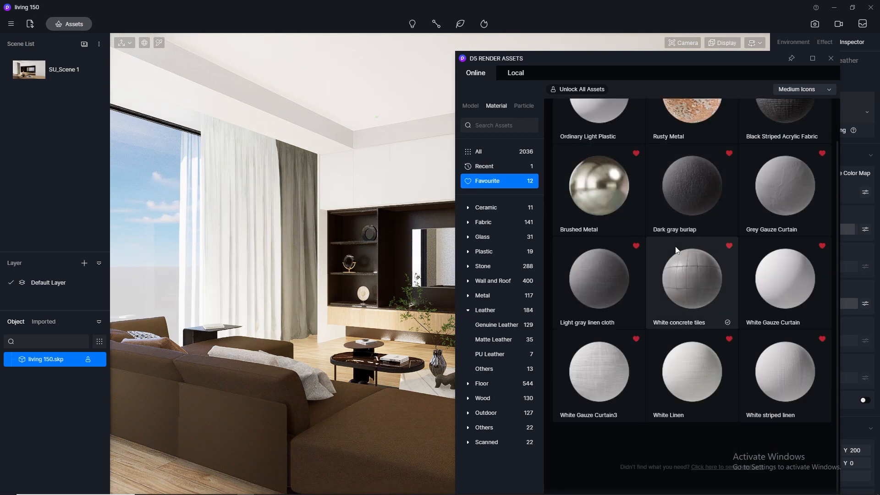
left_click_drag(616, 372, 221, 235)
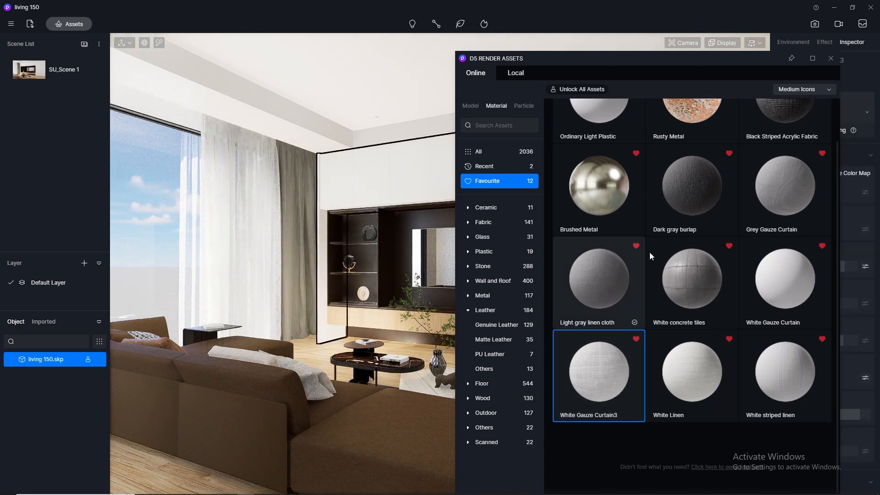
left_click_drag(777, 199, 297, 206)
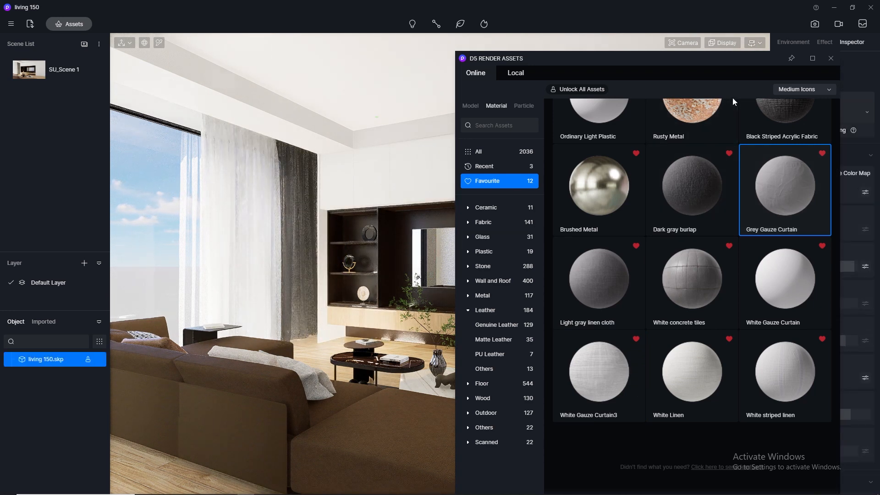
Apply the Normal Glass material from the glass category to the window pane.
left_click(487, 238)
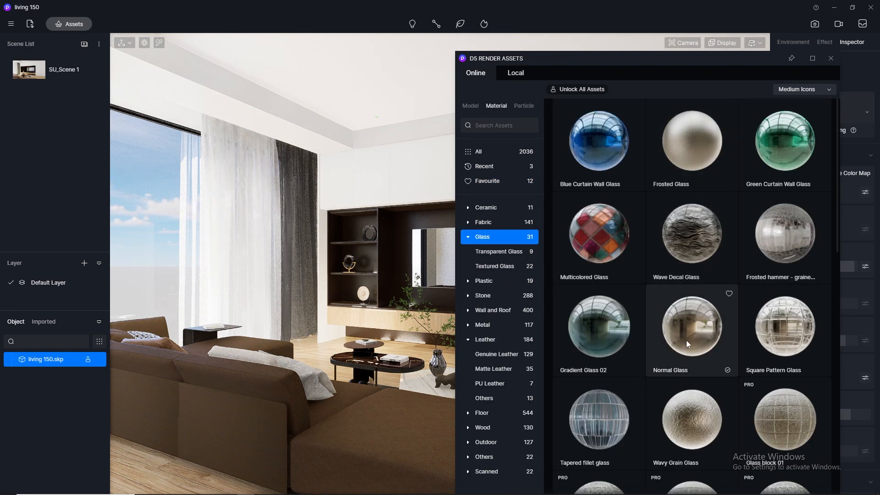
left_click_drag(686, 340, 168, 196)
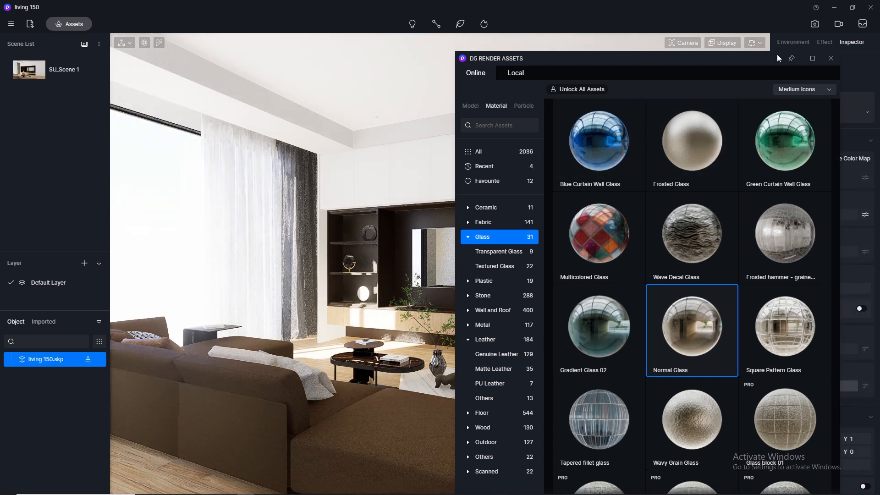
left_click(831, 58)
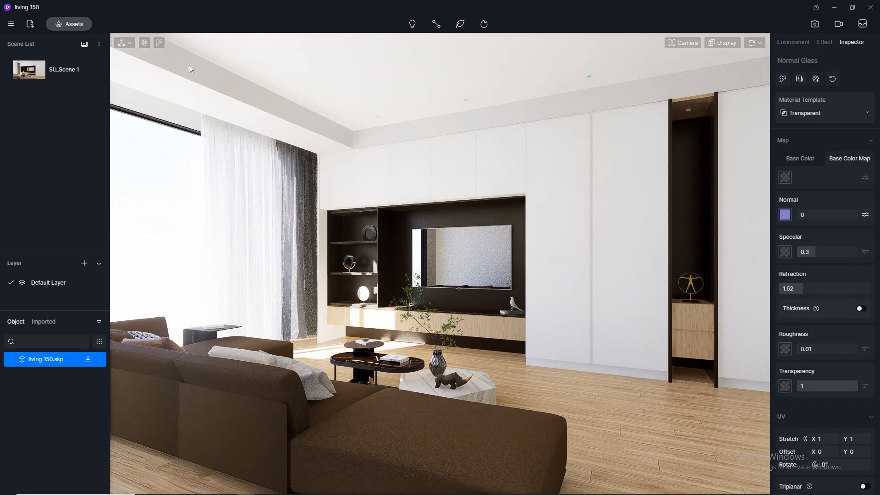
Pick the window frame's anth material and set its specular to 0.5 and roughness to 0.3.
left_click(159, 42)
left_click(176, 130)
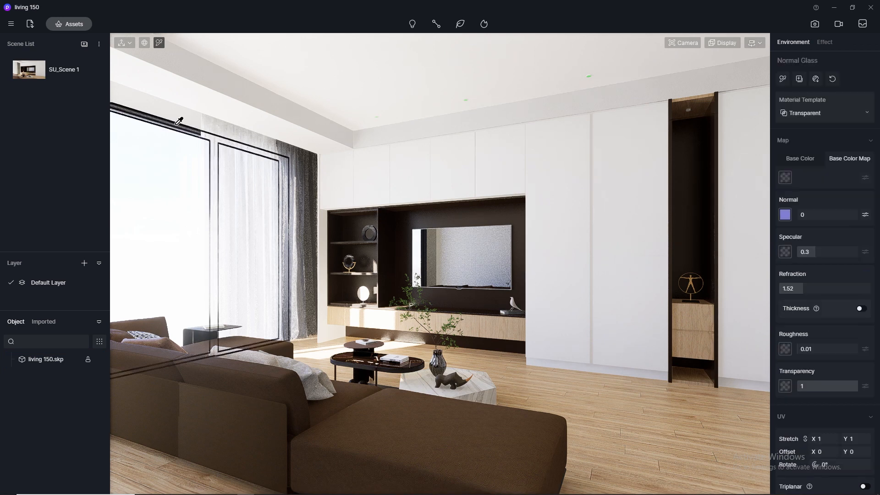
left_click(821, 264)
type("0.")
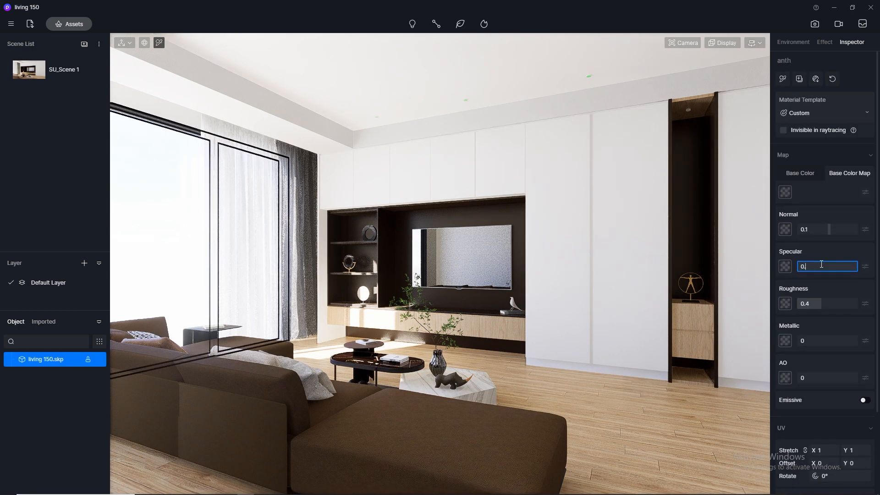
type("5")
left_click(816, 305)
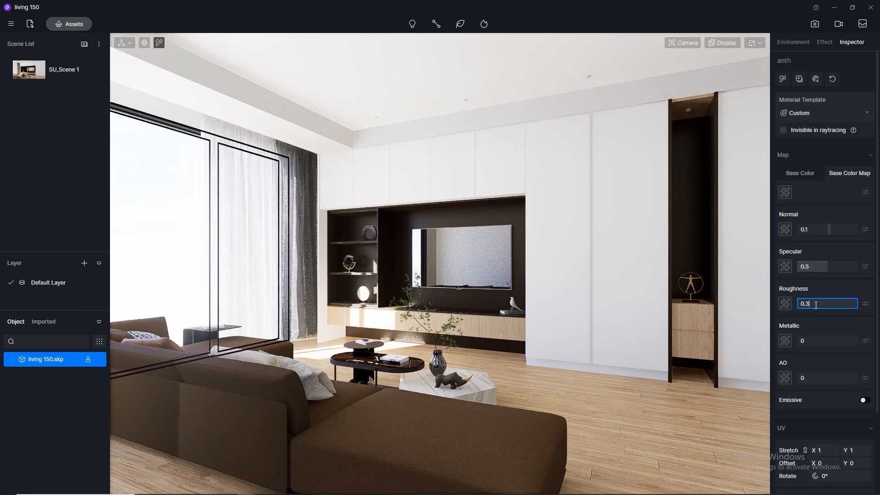
type("0.3")
key("Return")
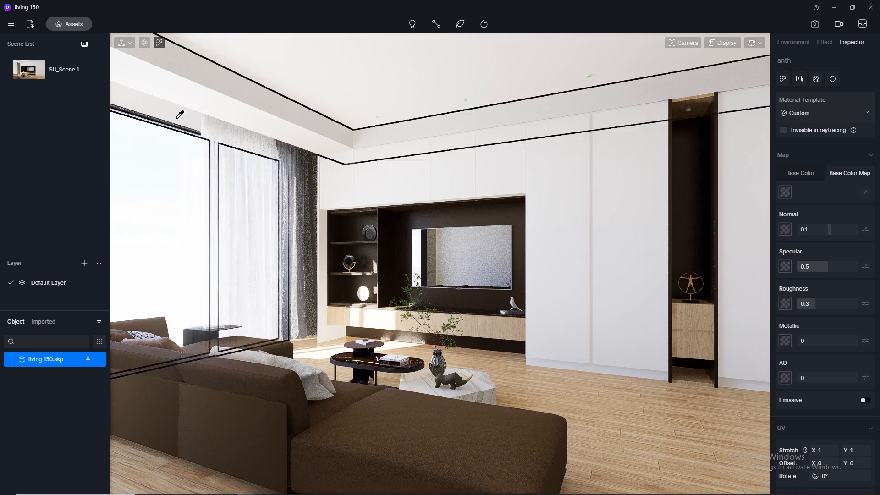
Apply Polishing Leather from the online leather materials to the sofa.
left_click(69, 23)
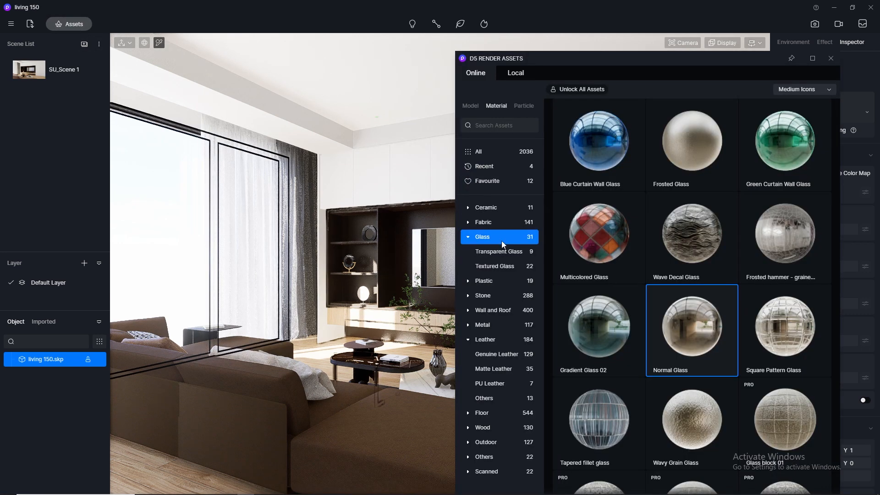
left_click(494, 342)
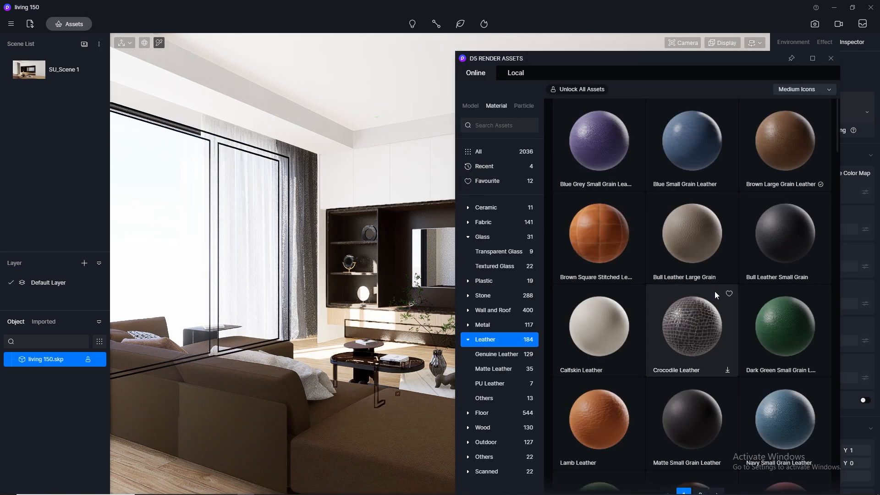
scroll(714, 291, "down", 4)
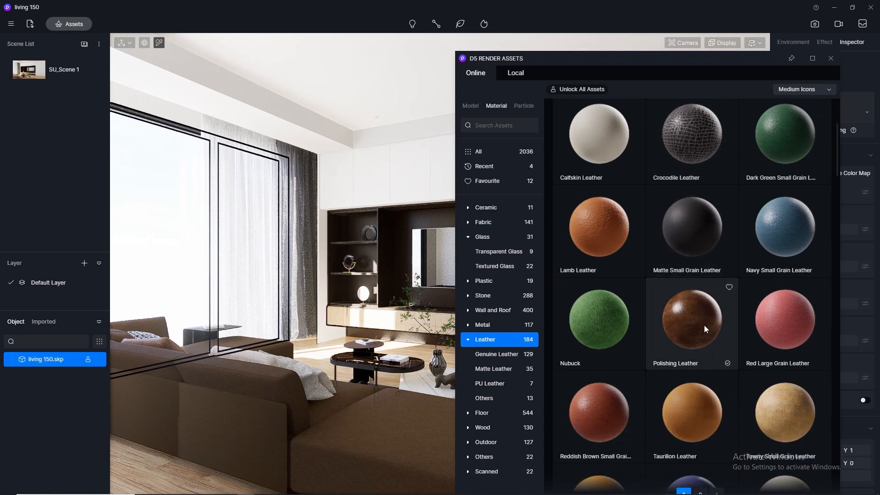
left_click_drag(704, 325, 421, 425)
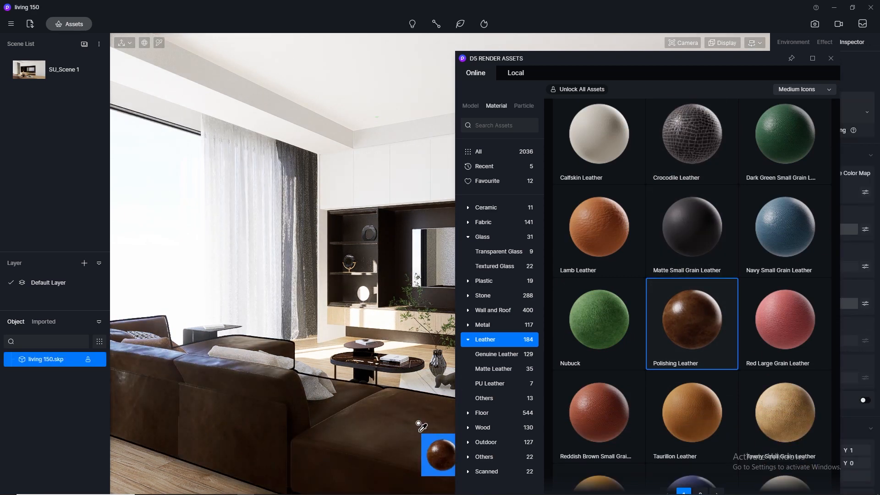
Drop the Polishing Leather on the sofa and look through the other online leather materials.
left_click_drag(421, 426, 421, 427)
scroll(675, 337, "down", 10)
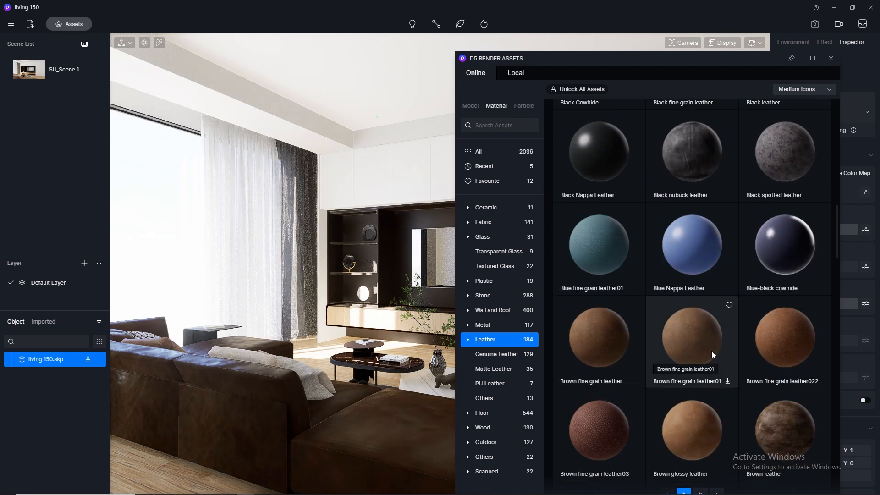
scroll(711, 350, "down", 5)
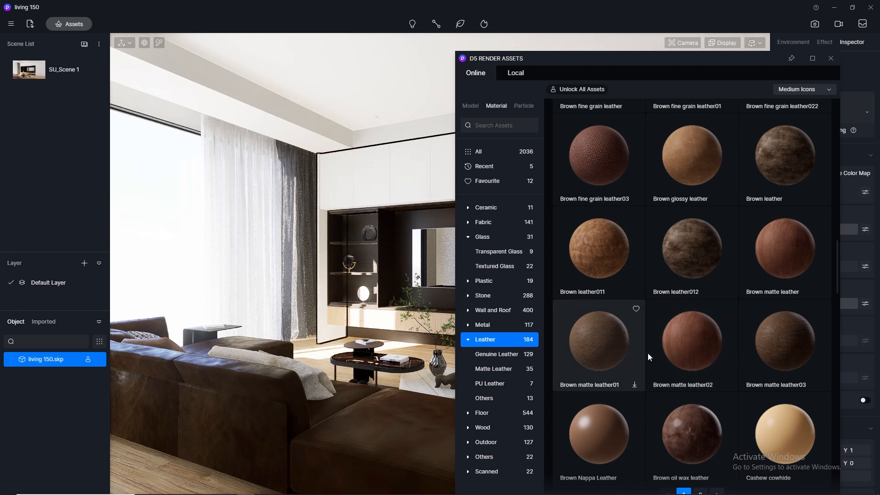
scroll(776, 369, "down", 8)
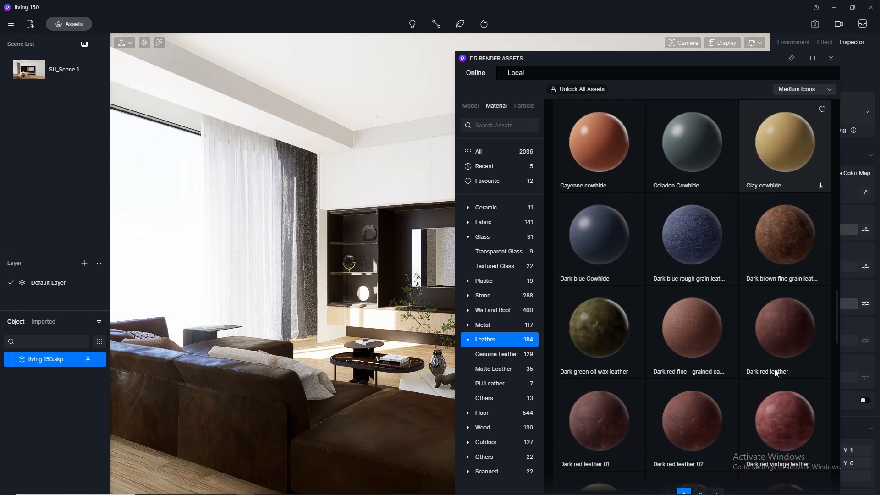
scroll(774, 369, "down", 2)
scroll(774, 367, "up", 5)
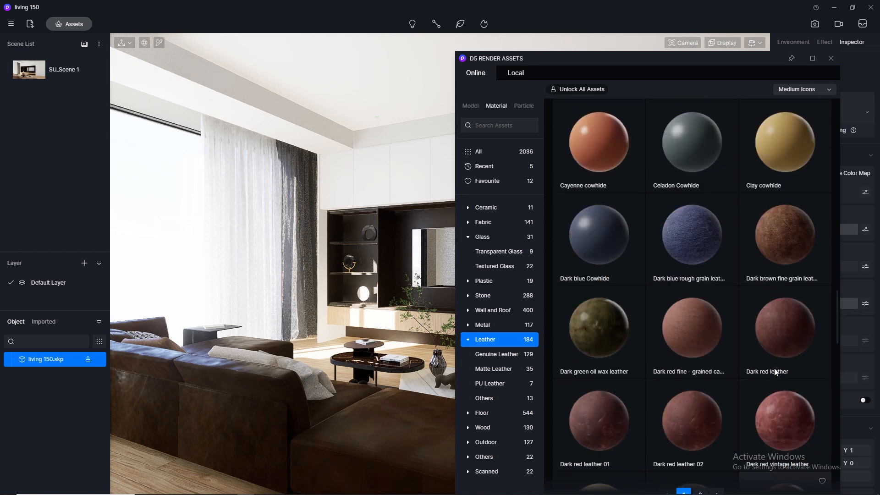
left_click(831, 58)
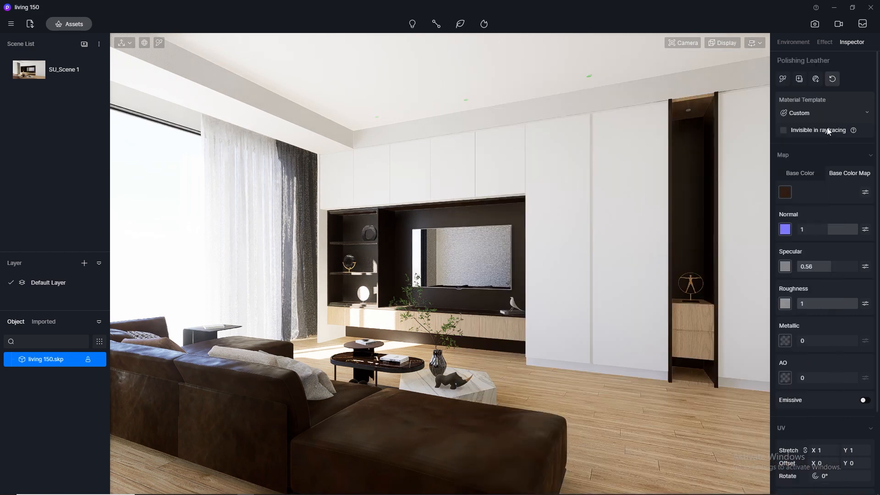
Set the sofa leather's UV stretch to 50 in X and Y and check the framing in image render mode.
left_click(832, 453)
type("200")
key("Return")
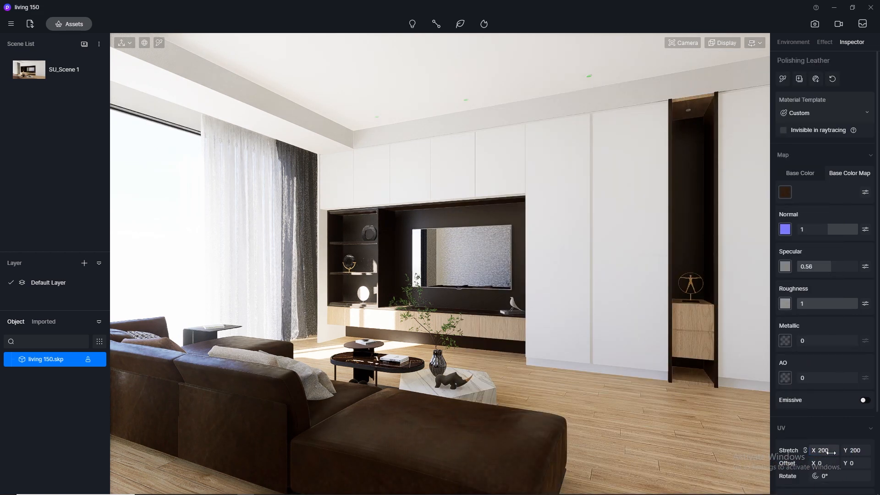
left_click(833, 452)
key("Return")
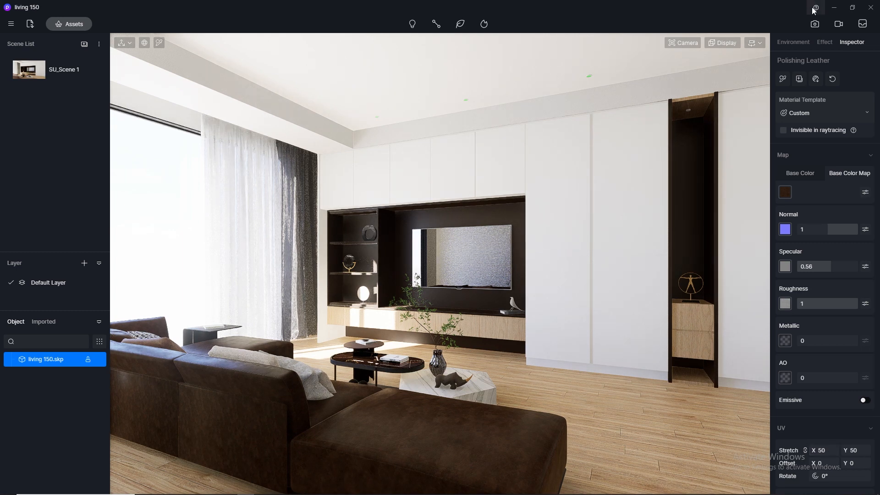
left_click(814, 25)
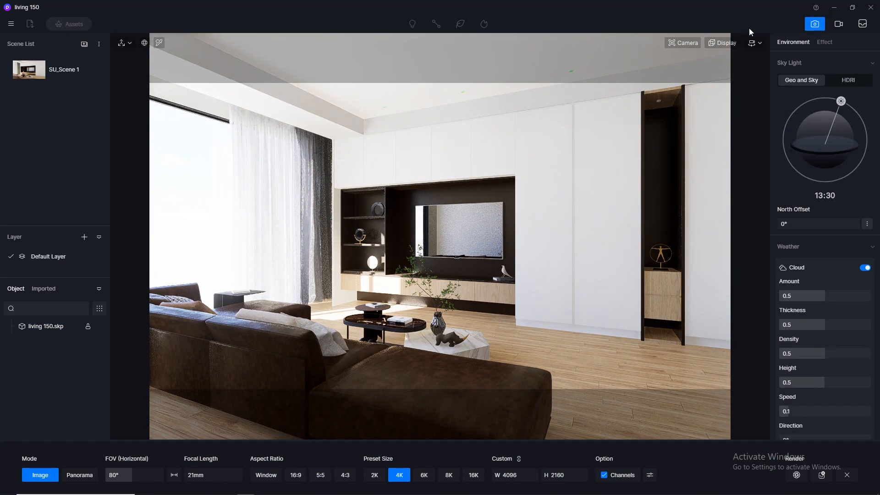
left_click(810, 24)
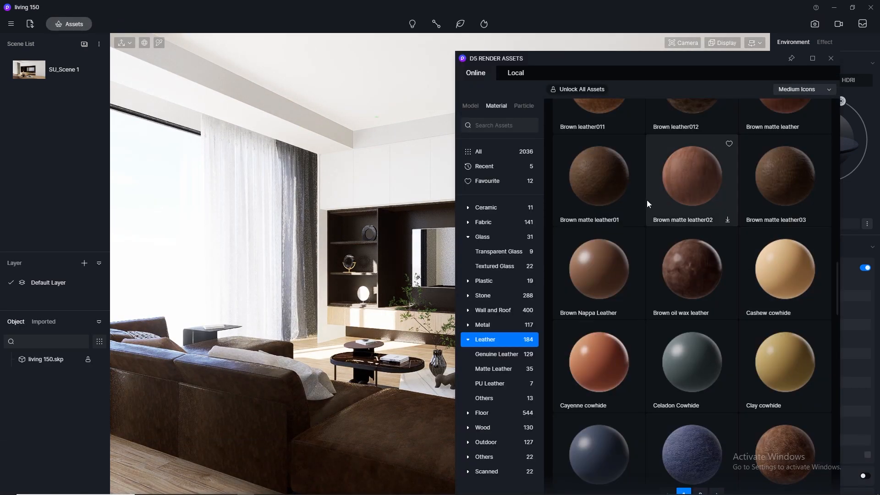
Download the Brown matte leather01 material from the online leather materials.
left_click(634, 220)
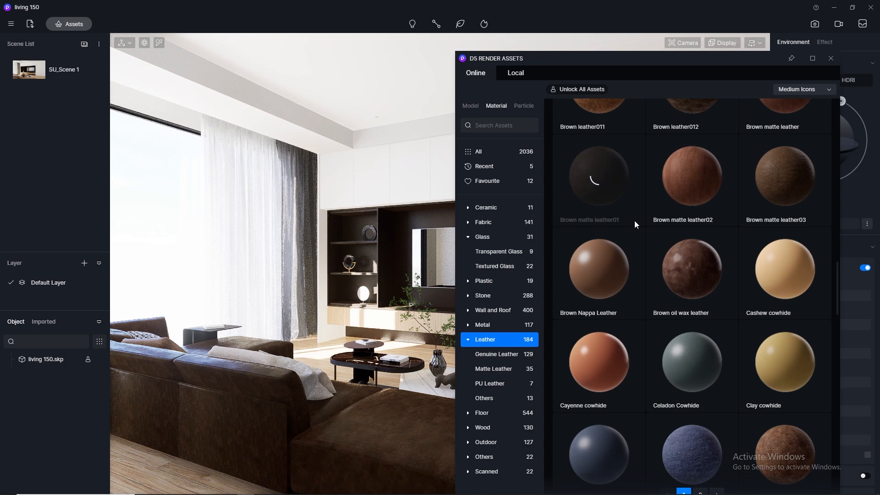
scroll(627, 186, "up", 1)
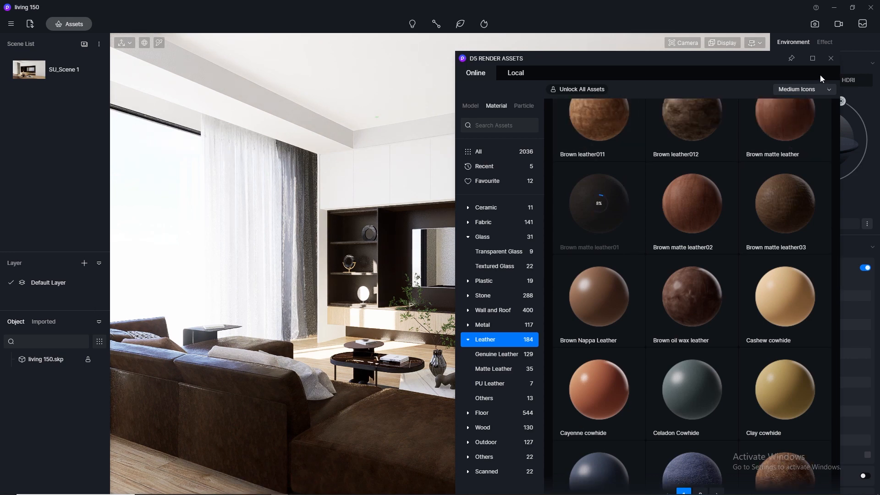
left_click(831, 58)
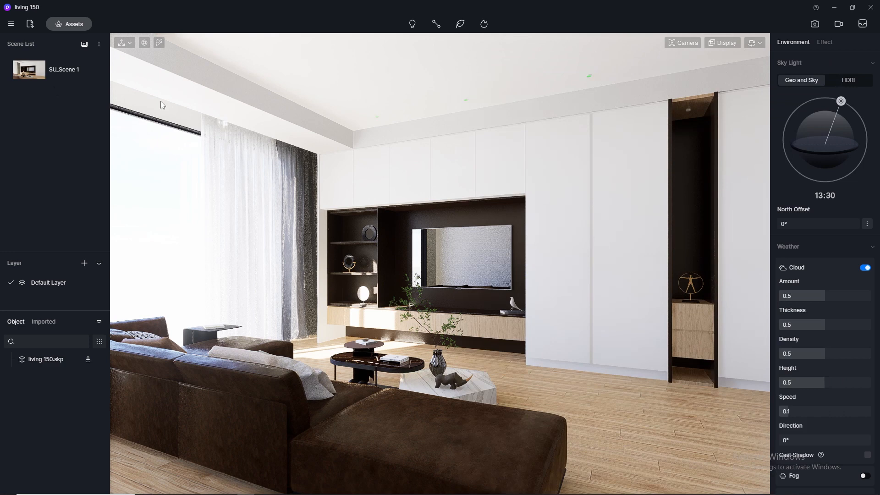
Pick the JianE_Mtl_11 material of the side table by the sofa and set its specular to 0.5 and roughness to 0.3.
left_click(155, 43)
scroll(412, 270, "up", 1)
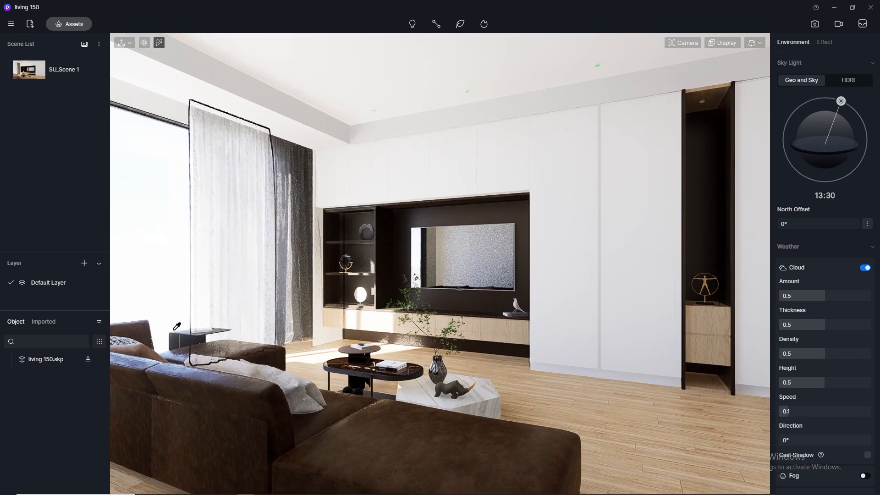
left_click(179, 329)
left_click(808, 266)
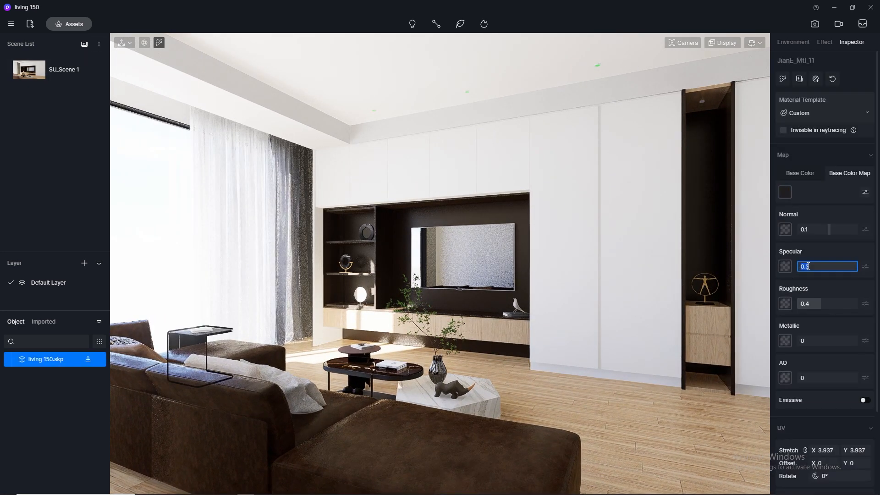
type("0.5")
key("Return")
left_click(821, 301)
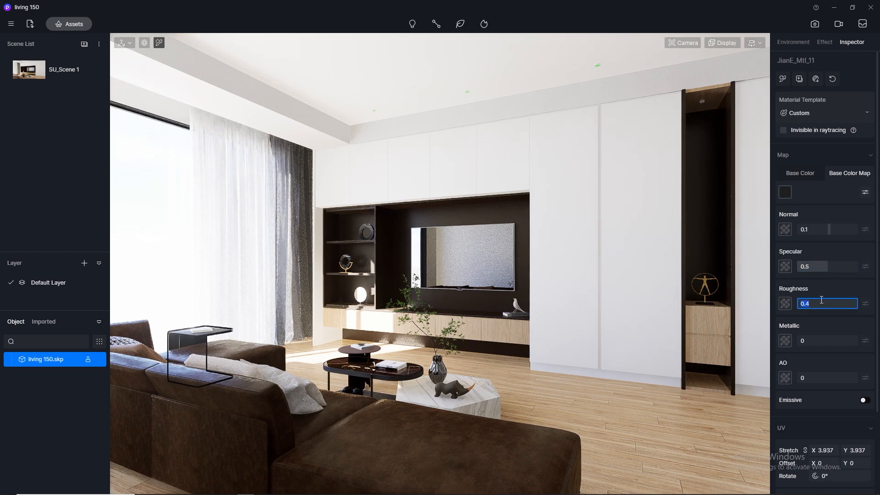
type("0.3")
key("Return")
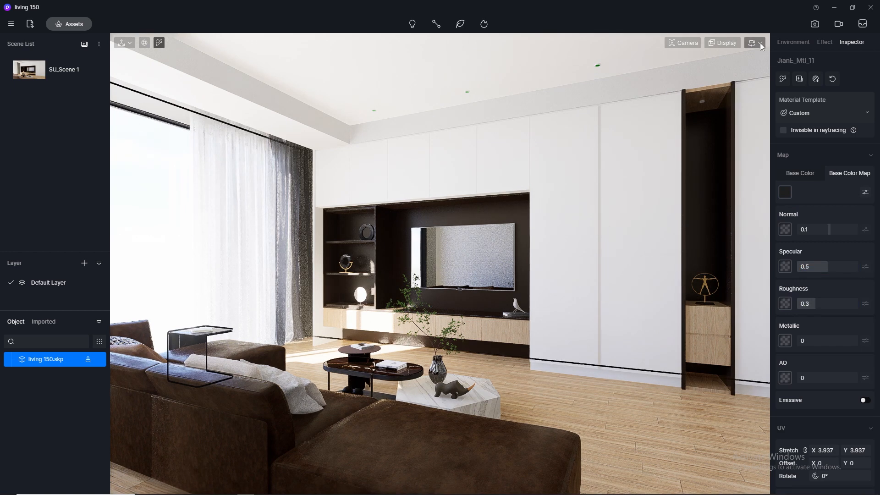
Copy the base color map of the oval coffee table's lower shelf material, JianE_Mtl_2, into its normal map.
left_click(757, 43)
left_click(723, 72)
scroll(378, 311, "up", 3)
middle_click_drag(379, 311, 404, 313)
scroll(403, 326, "up", 2)
scroll(403, 326, "down", 2)
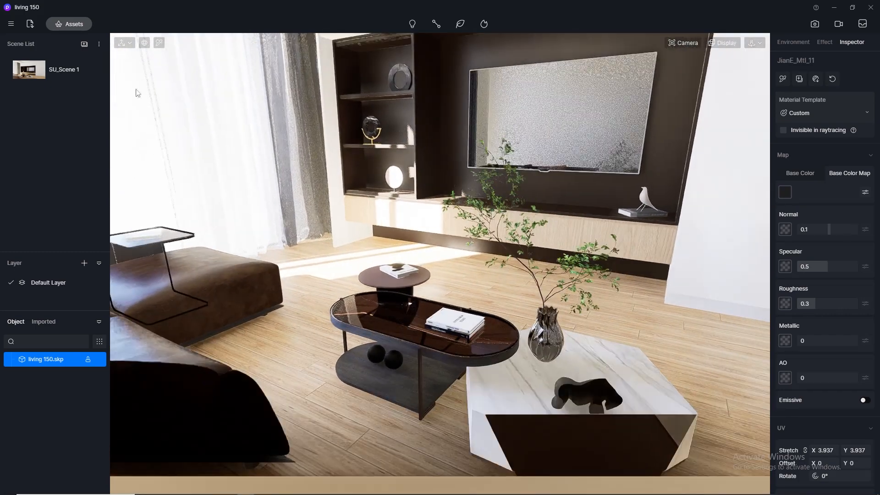
left_click(159, 42)
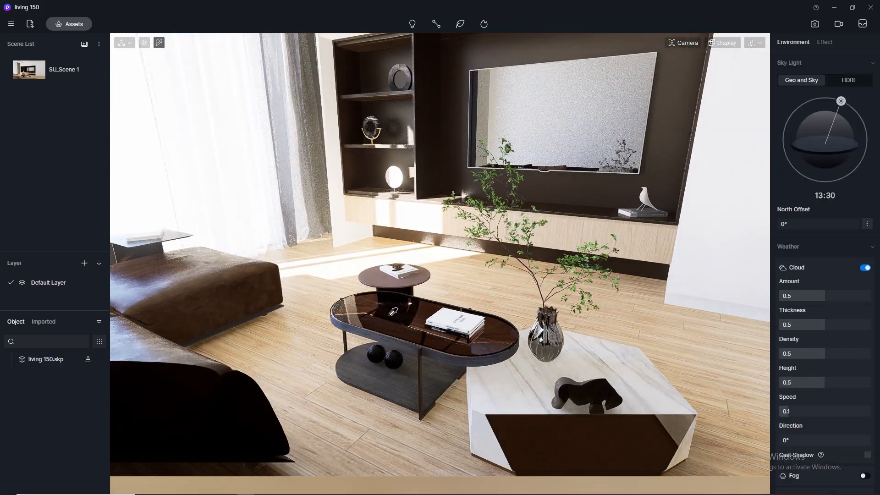
middle_click_drag(389, 316, 371, 334)
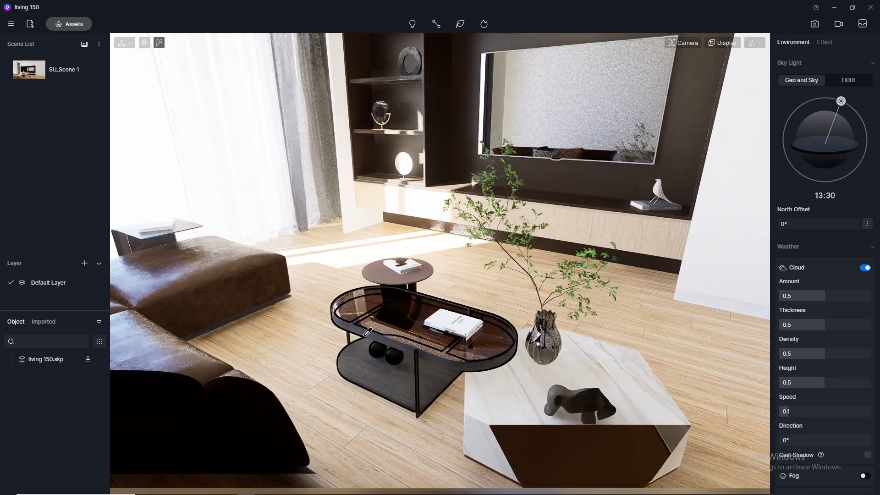
left_click(368, 332)
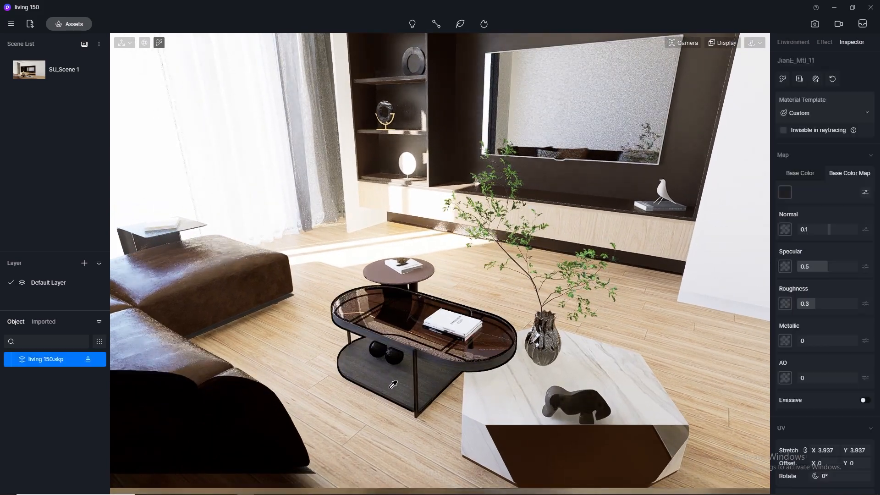
right_click(785, 193)
right_click(786, 229)
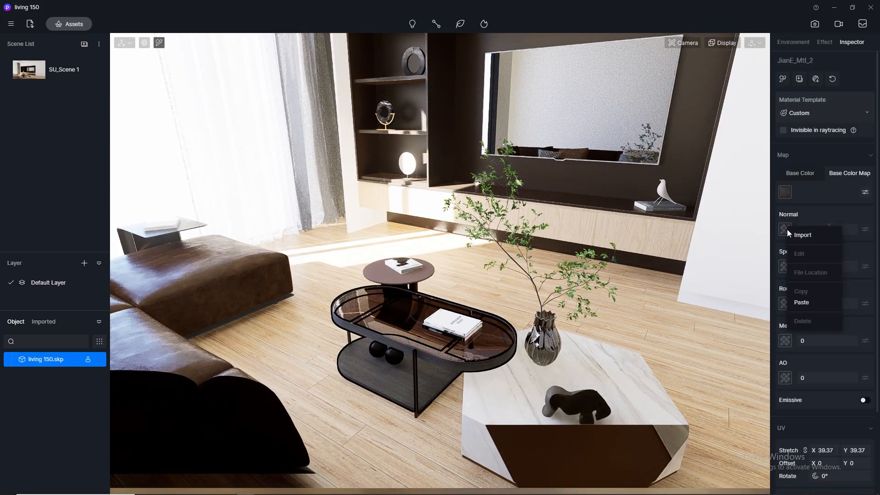
left_click(803, 303)
Set the coffee table shelf material's specular to 0.5 and roughness to 0.3.
left_click(819, 267)
type("0.5")
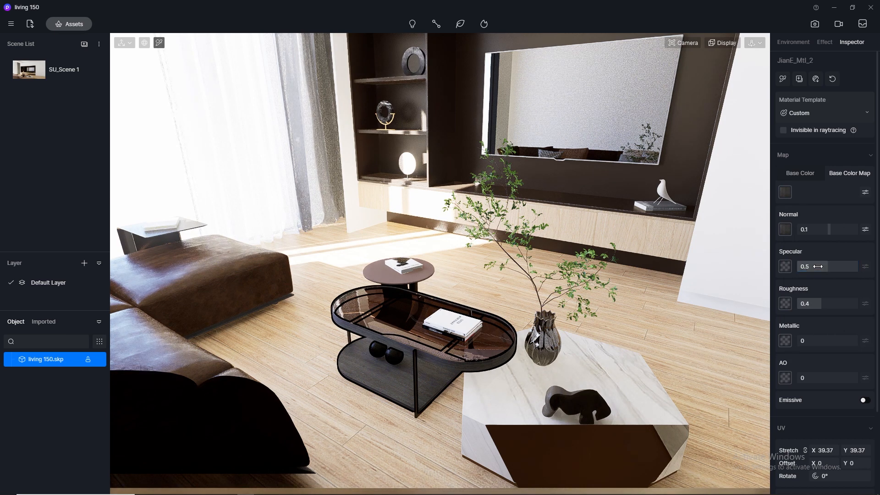
left_click(818, 301)
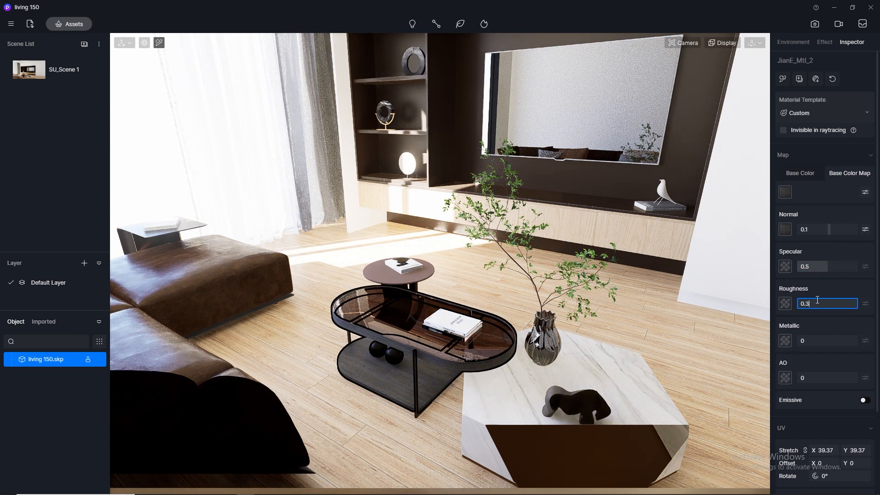
Pick the round coffee table's top material and set its specular to 0.5 and roughness to 0.3.
left_click(540, 268)
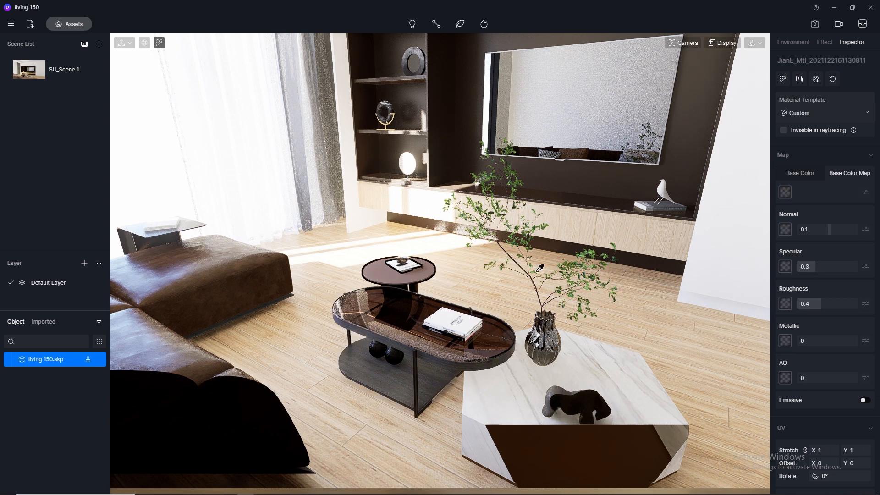
left_click(812, 266)
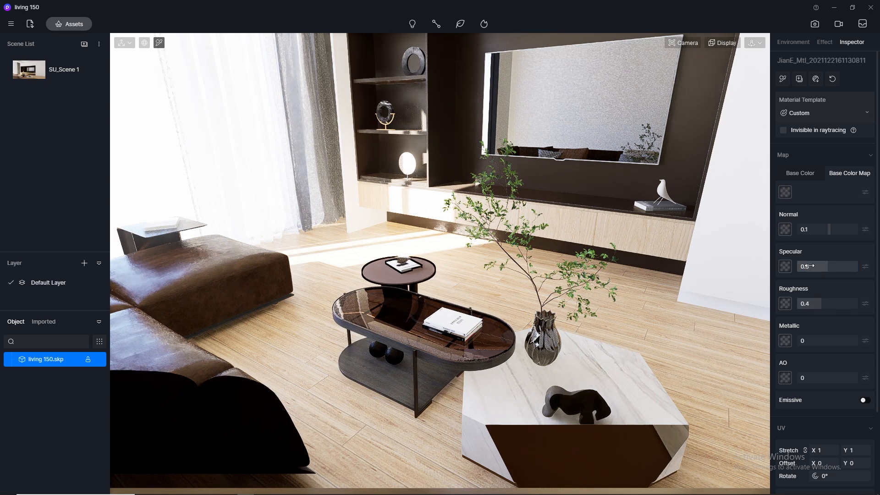
left_click(816, 302)
type("0.3")
key("Return")
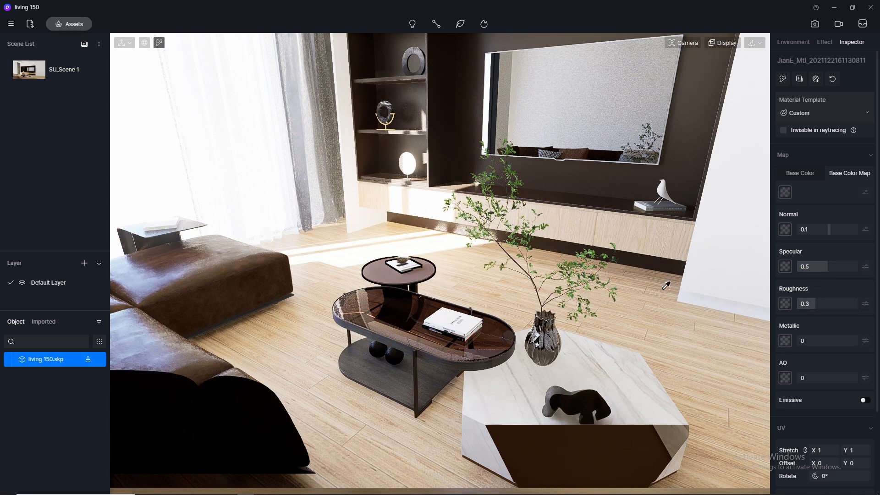
Pick the tv screen glass material on the television and set its roughness to 0.1.
scroll(339, 292, "down", 3)
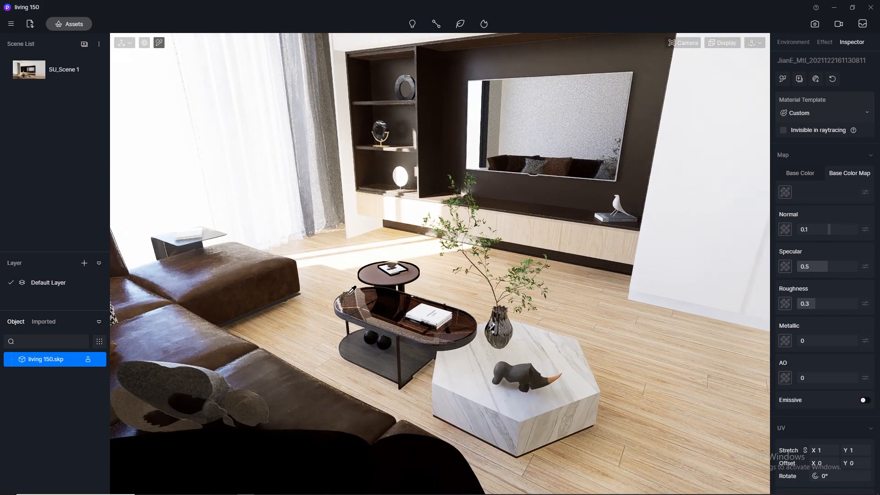
right_click_drag(339, 291, 460, 318)
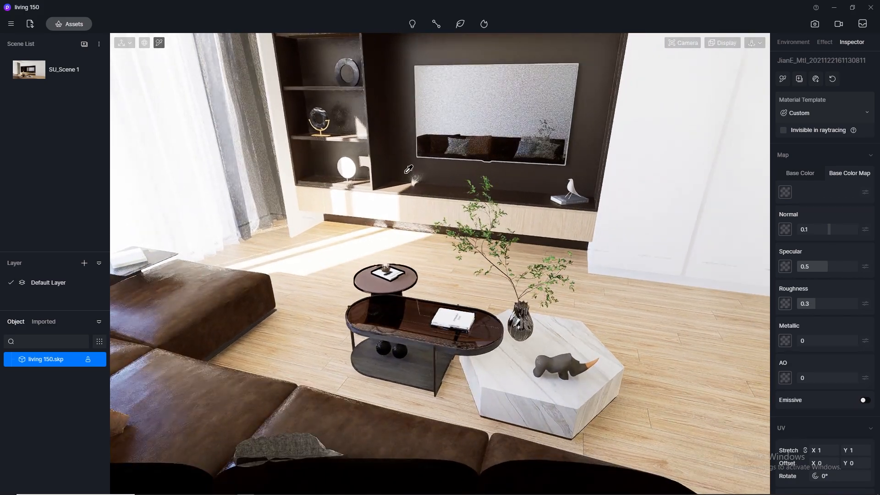
left_click(464, 112)
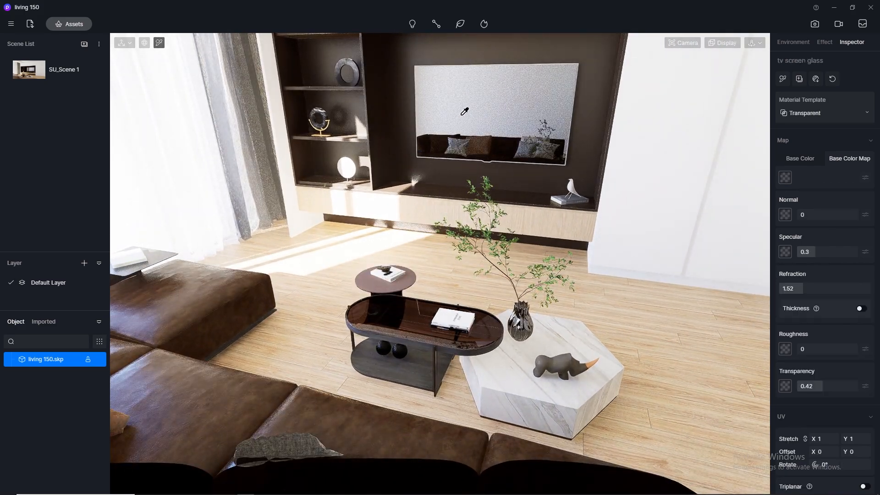
left_click(819, 352)
type("0.1")
key("Return")
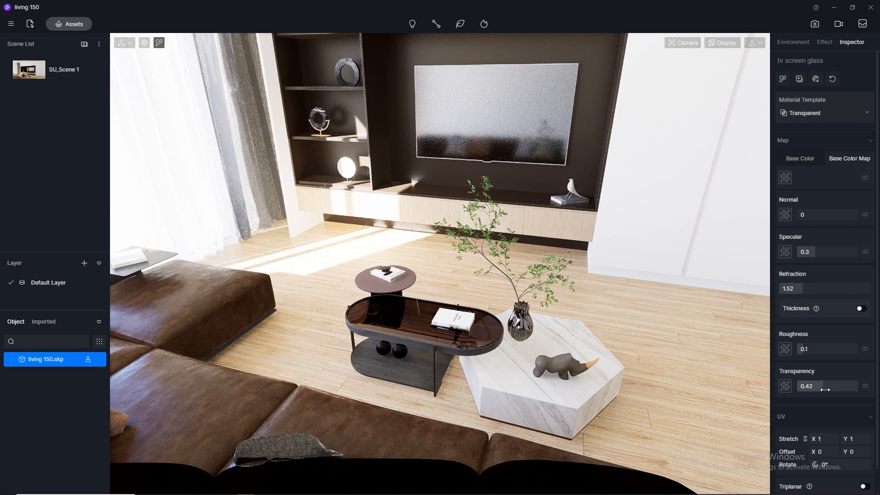
Return to the SU_Scene 1 view and darken the TV screen glass's base color to an HSV value of 25.
left_click(26, 73)
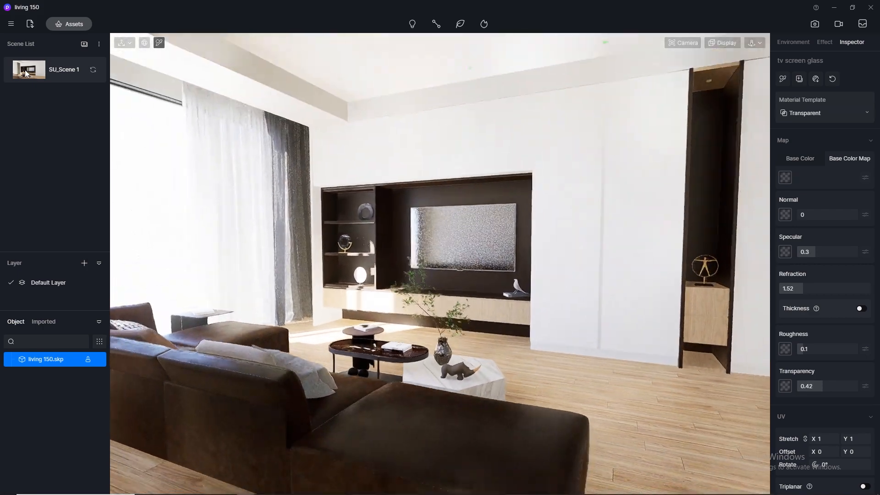
left_click(801, 158)
left_click(786, 178)
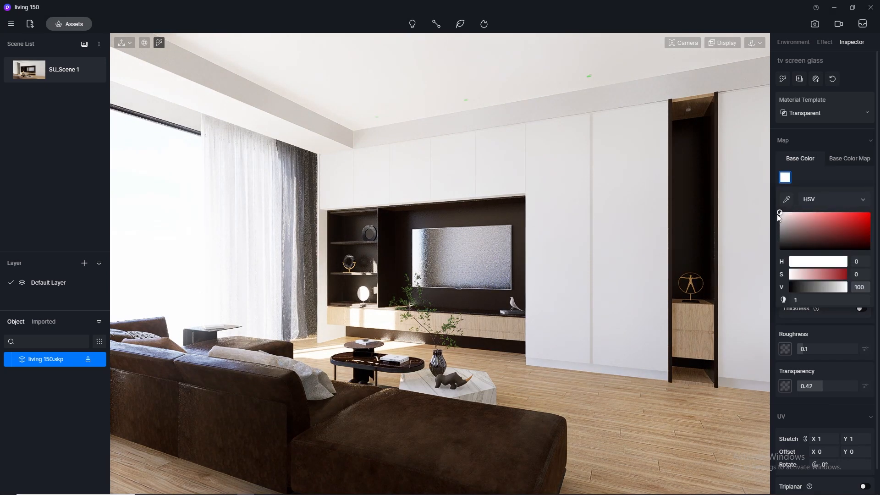
left_click_drag(781, 215, 770, 246)
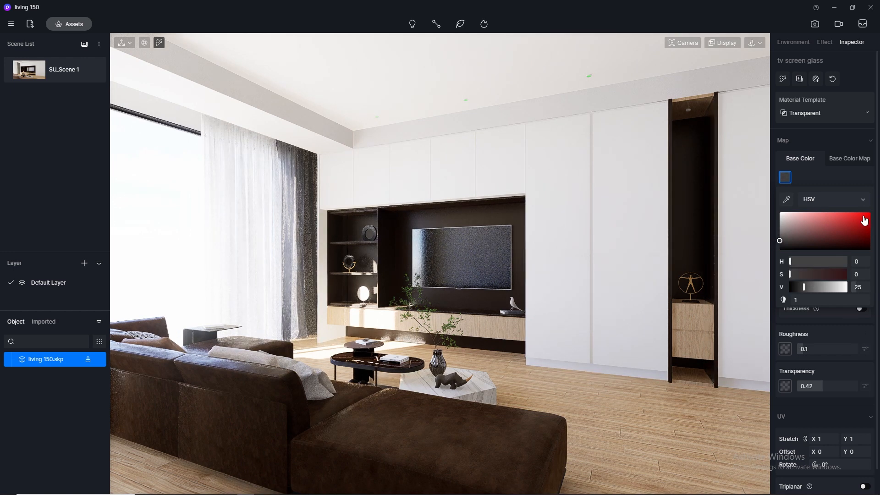
left_click(864, 200)
left_click(864, 201)
scroll(857, 358, "down", 1)
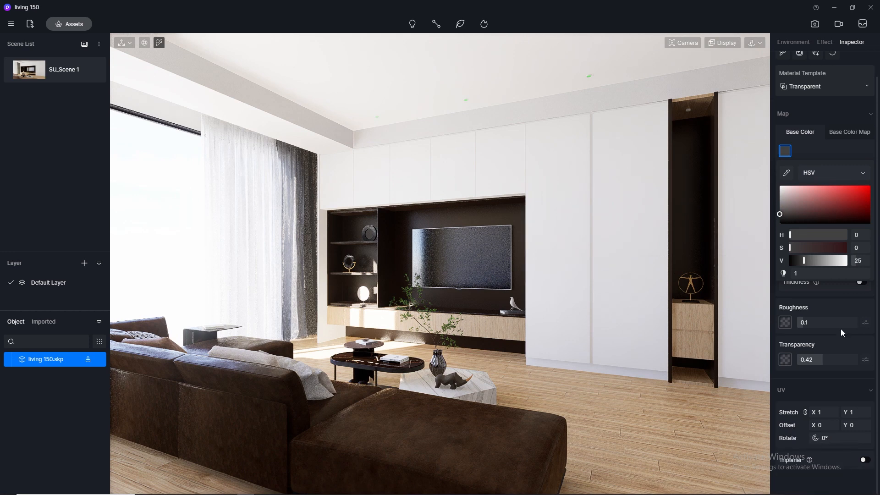
left_click(820, 157)
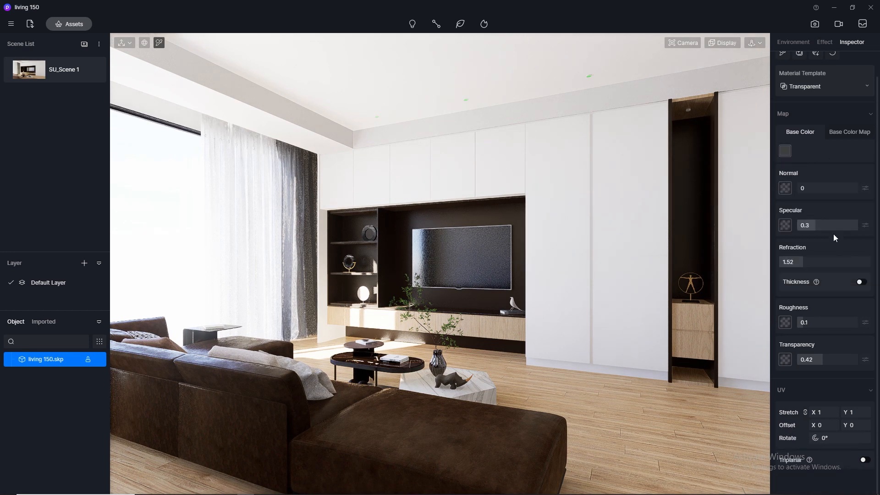
Set the TV screen glass material's specular to 0.1.
left_click(824, 223)
type("0.1")
key("Return")
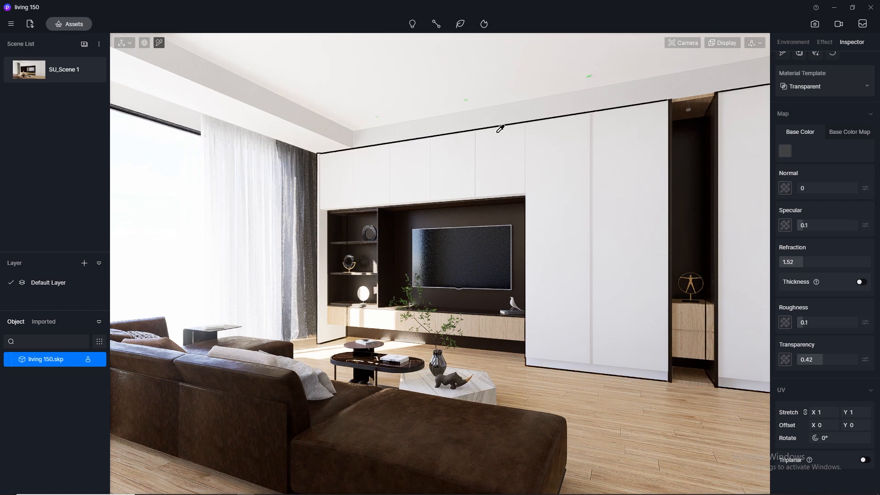
Apply the Brown matte leather01 material from the asset library to the sofa and close the library.
left_click(68, 24)
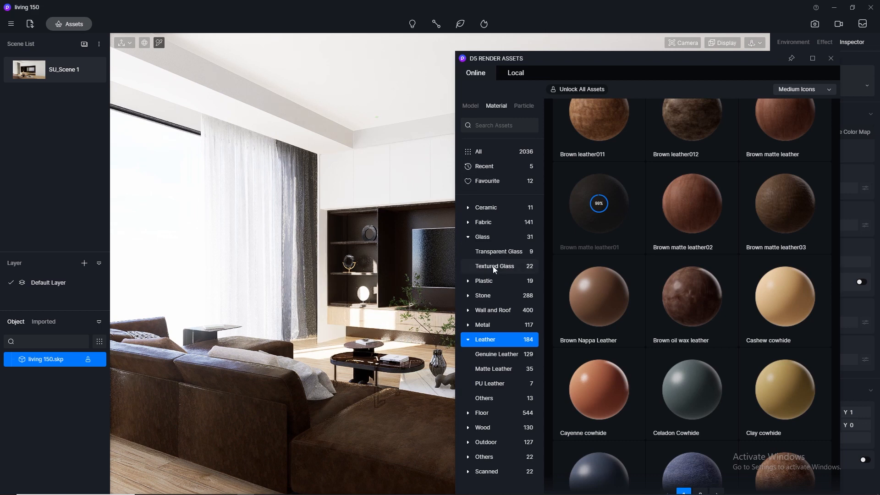
left_click_drag(564, 232, 352, 430)
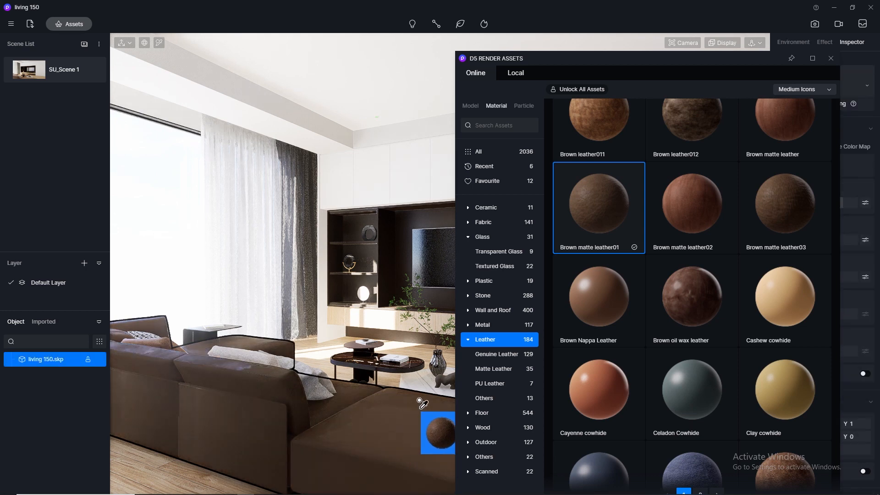
left_click(830, 59)
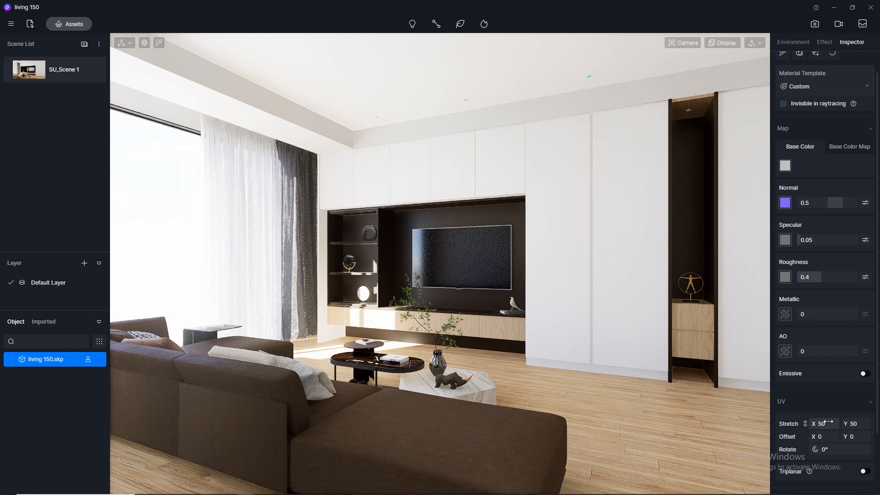
left_click(588, 327)
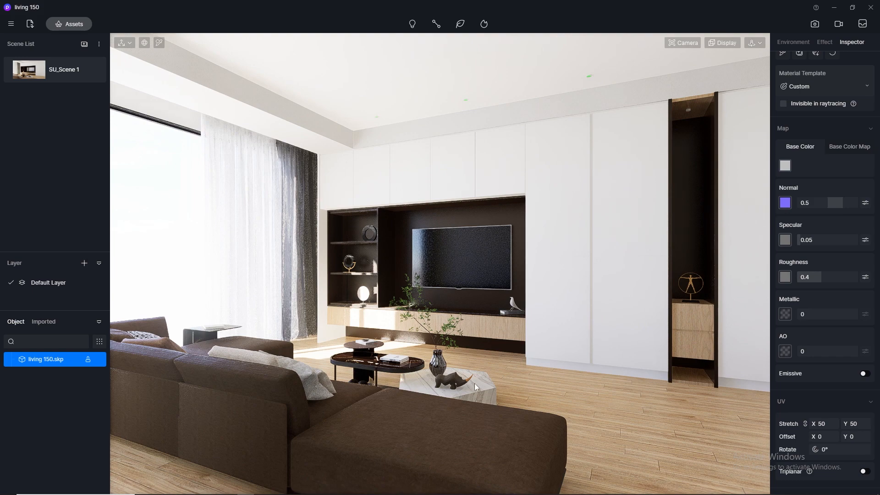
Try a UV stretch of 75 on the sofa leather and set it back to 50.
scroll(410, 433, "up", 1)
right_click_drag(389, 381, 466, 376)
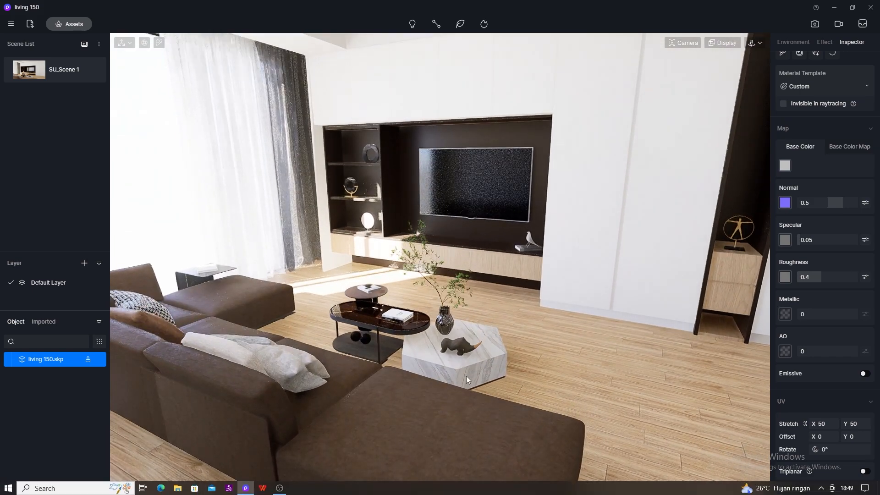
left_click(683, 43)
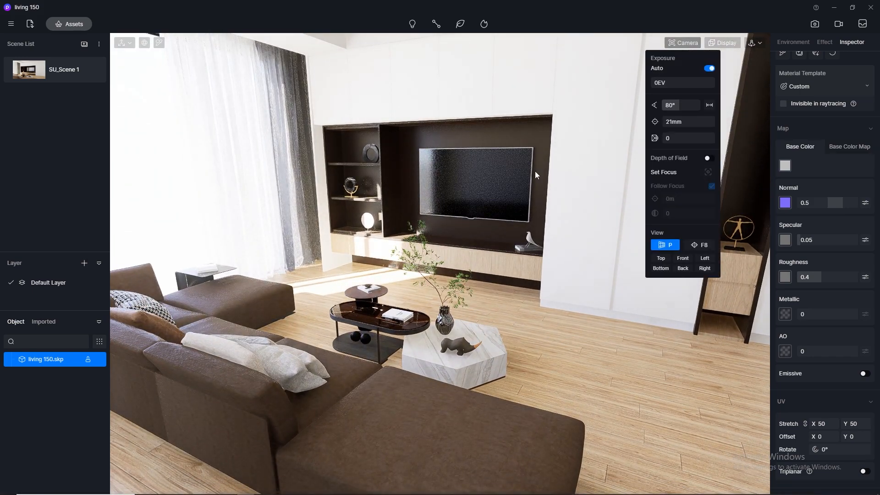
scroll(399, 413, "up", 5)
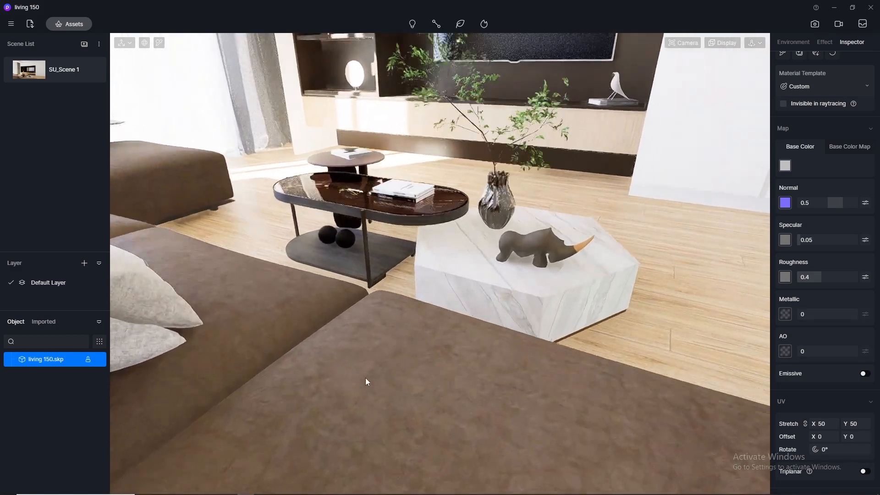
scroll(366, 382, "down", 6)
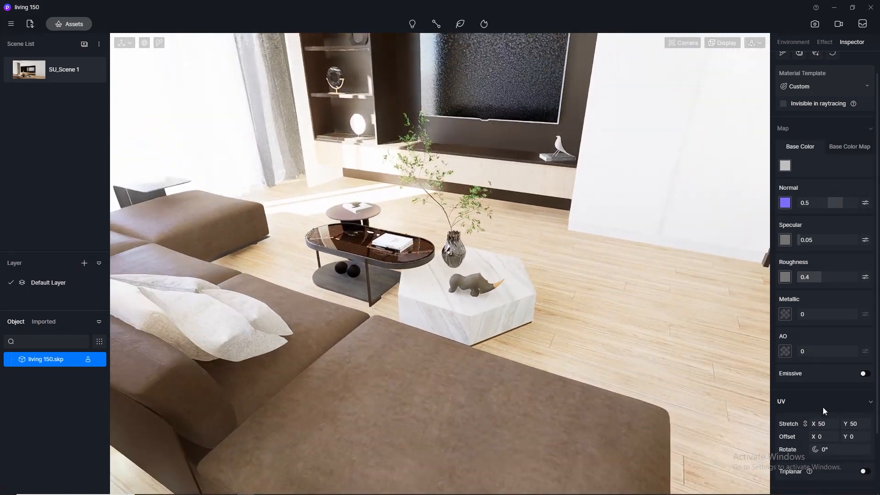
left_click(830, 421)
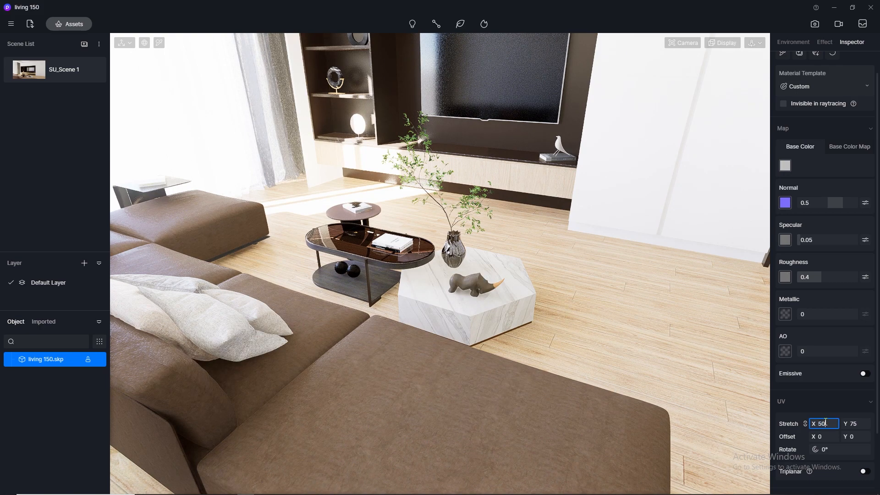
key("Return")
Browse the Metal materials in the asset library beside the tall cabinet niche and download Brass.
scroll(464, 134, "up", 4)
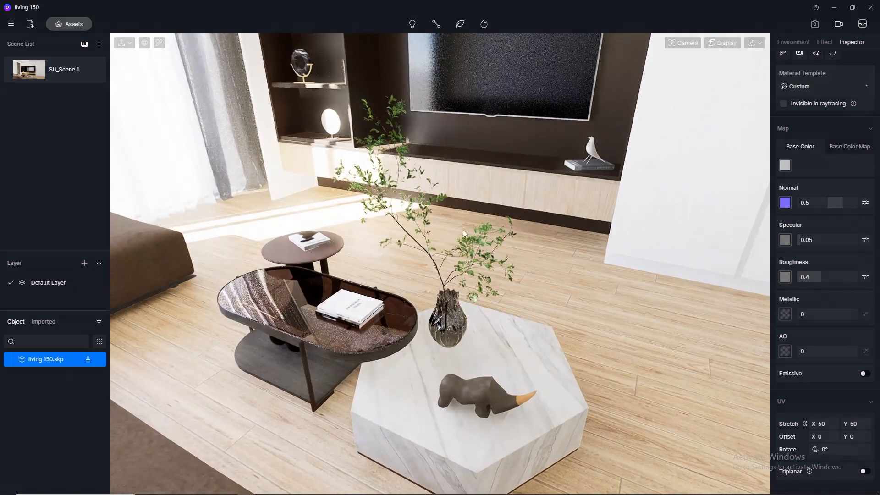
scroll(554, 313, "down", 3)
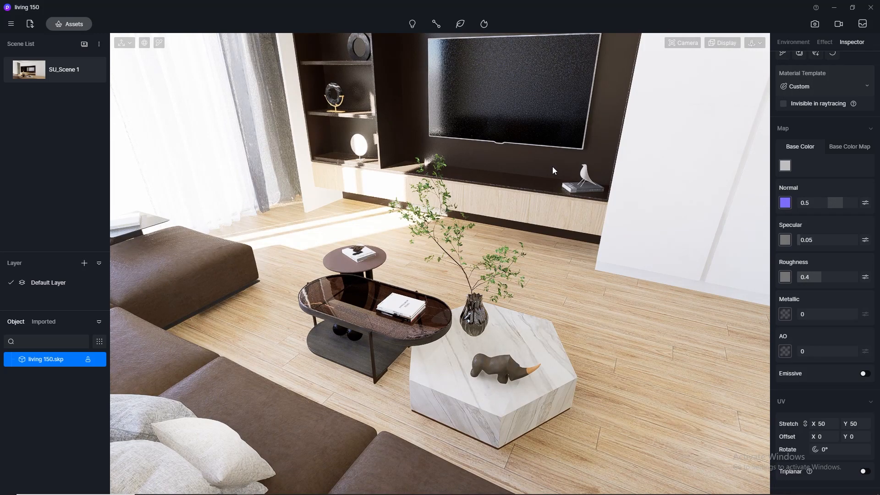
scroll(552, 167, "down", 1)
middle_click_drag(552, 166, 407, 212)
middle_click_drag(550, 229, 463, 232)
scroll(594, 290, "up", 2)
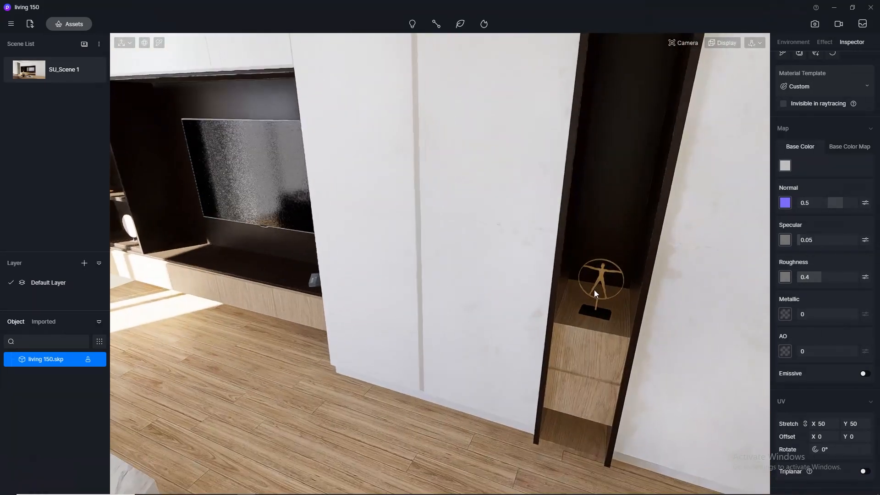
left_click(61, 27)
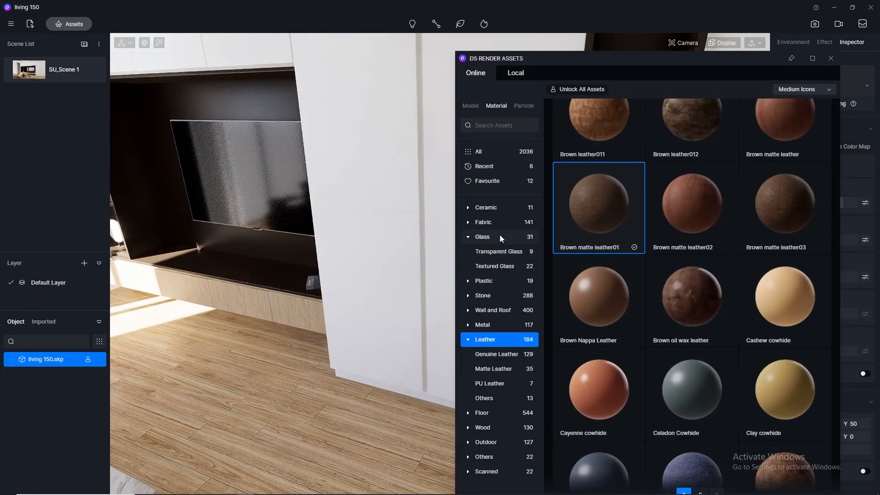
left_click(493, 325)
left_click_drag(631, 83, 240, 53)
scroll(338, 289, "down", 15)
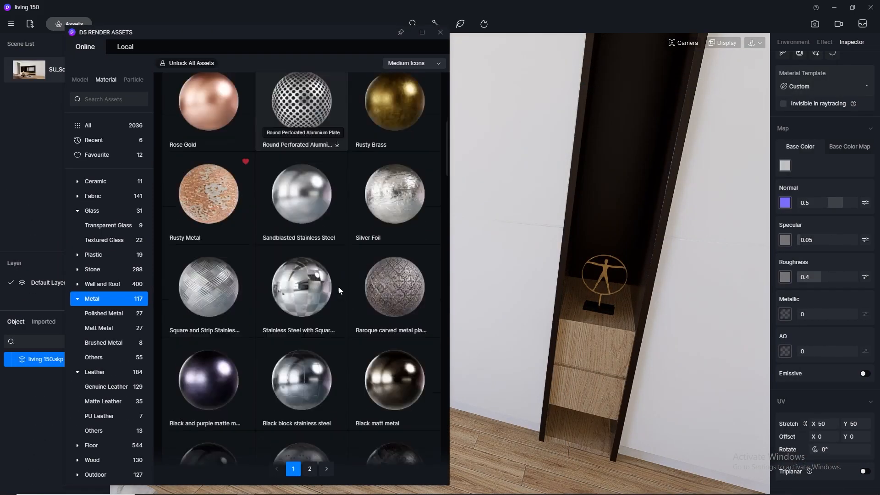
scroll(338, 289, "up", 3)
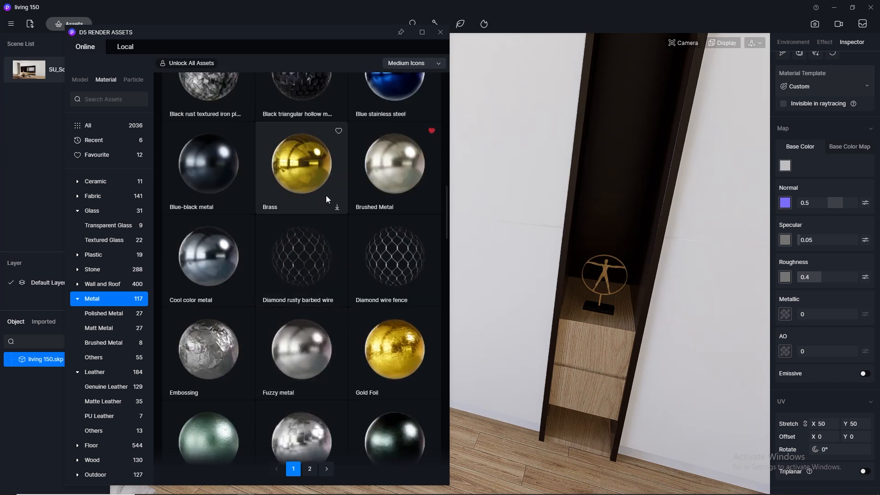
left_click(338, 207)
Find the Old Bronze metal and apply it to the human figure of the sculpture in the cabinet niche.
scroll(337, 205, "down", 3)
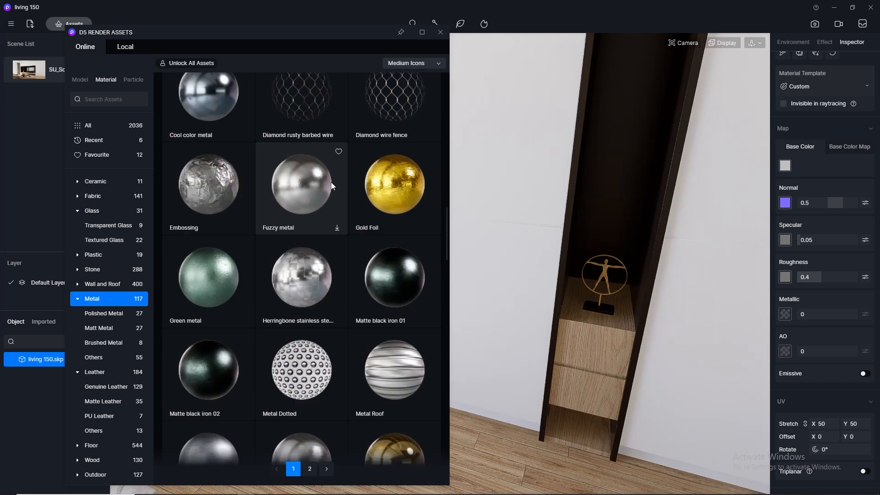
scroll(332, 184, "down", 3)
scroll(326, 184, "down", 5)
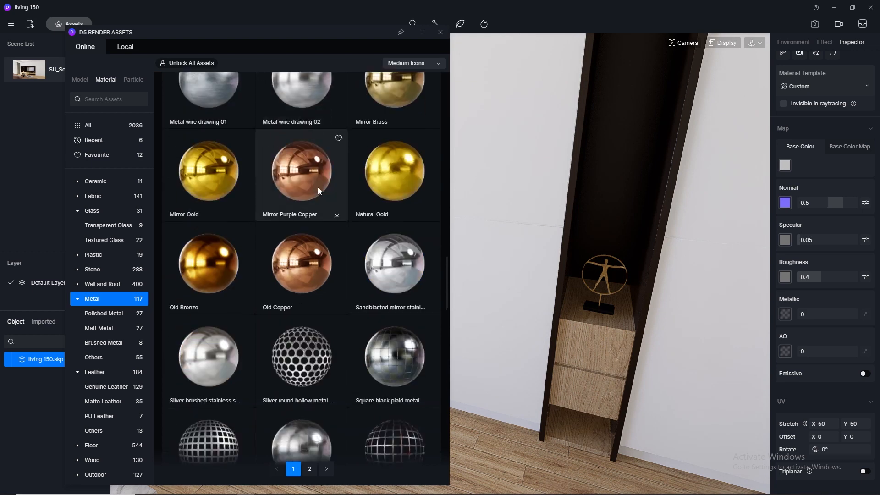
scroll(318, 187, "up", 8)
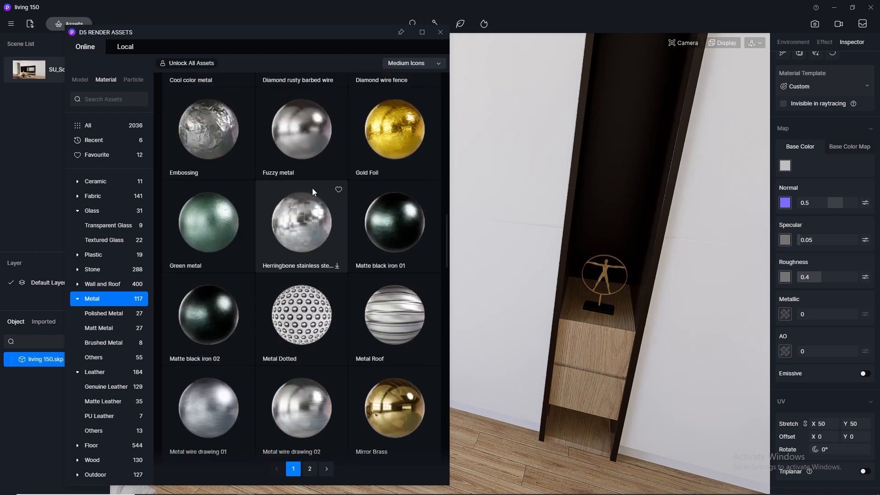
scroll(317, 186, "down", 8)
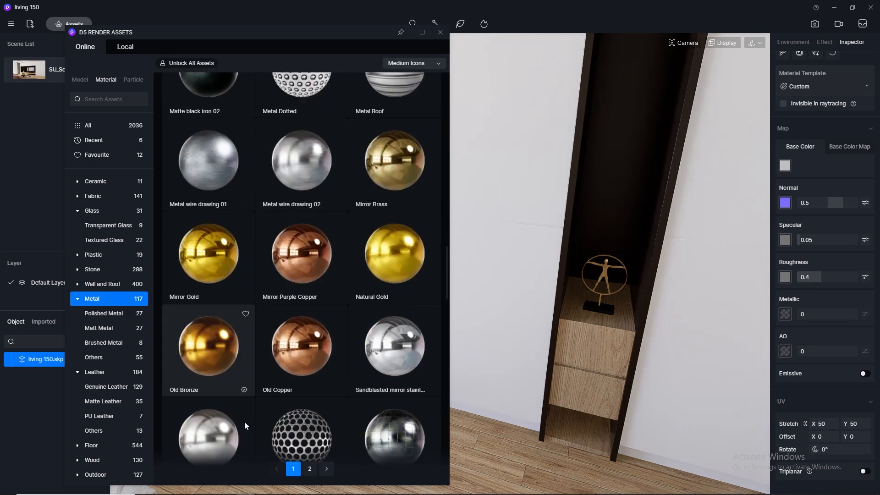
left_click(233, 360)
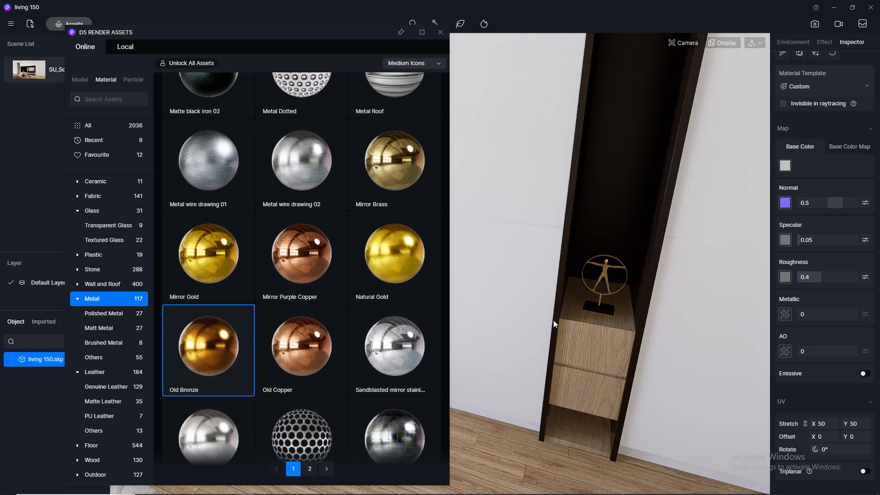
left_click(607, 262)
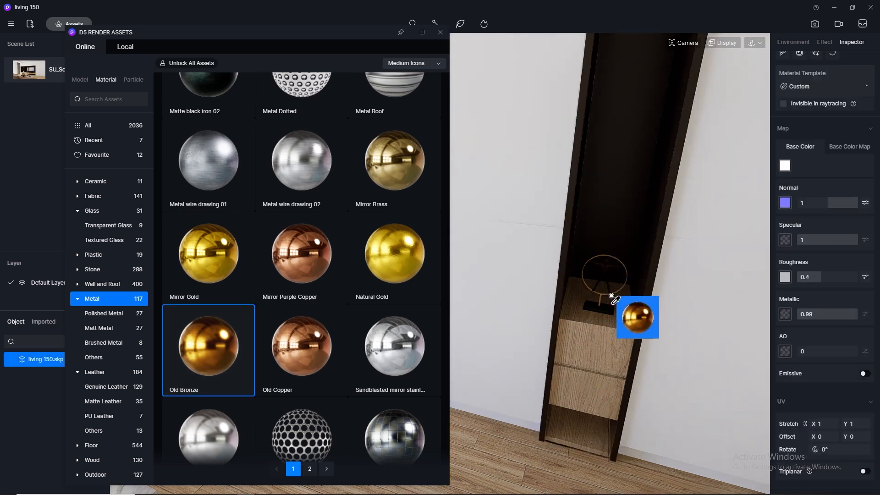
Apply Old Bronze to the ring and support of the niche sculpture, undoing the misplaced application on the wooden cabinet.
scroll(634, 319, "up", 5)
right_click_drag(612, 239, 574, 271)
left_click(576, 269)
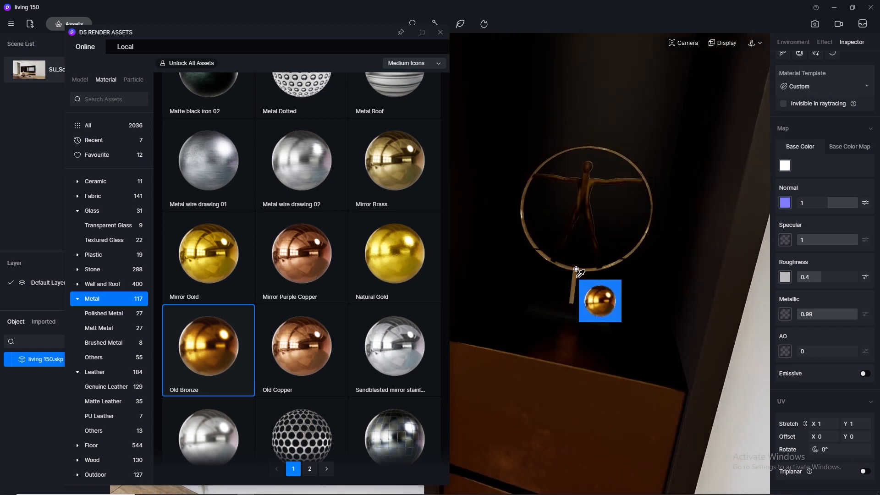
key("ctrl+z")
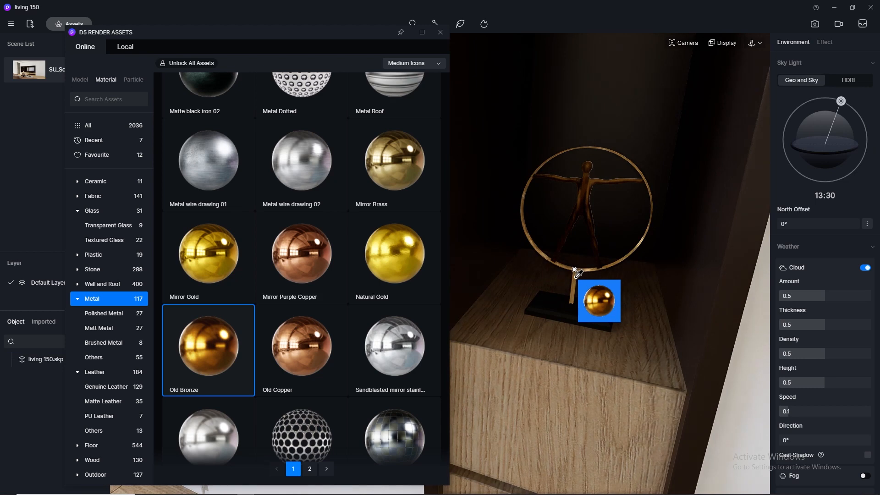
left_click(575, 274)
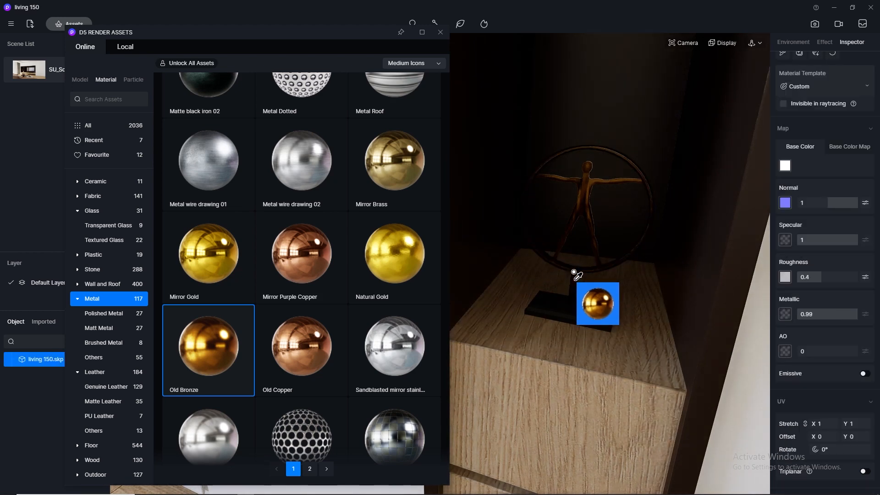
Apply the Brass material to the human figure inside the sculpture's ring and close the asset library.
scroll(574, 272, "down", 3)
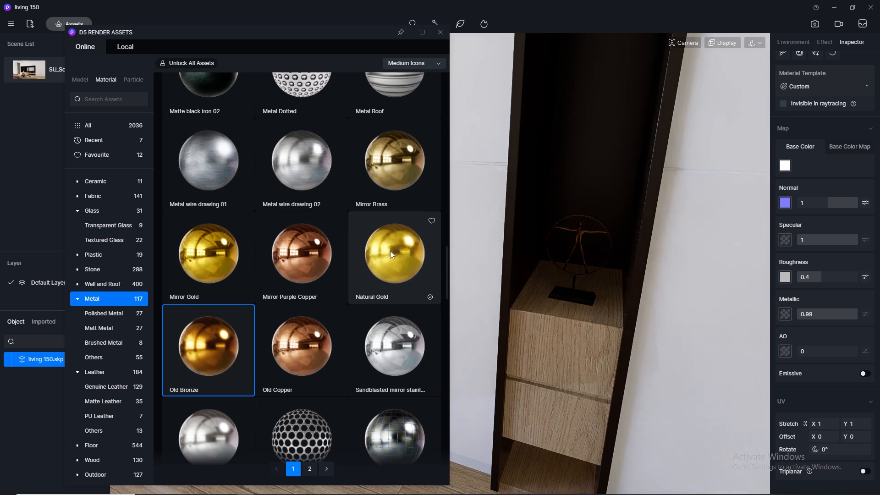
scroll(387, 257, "up", 10)
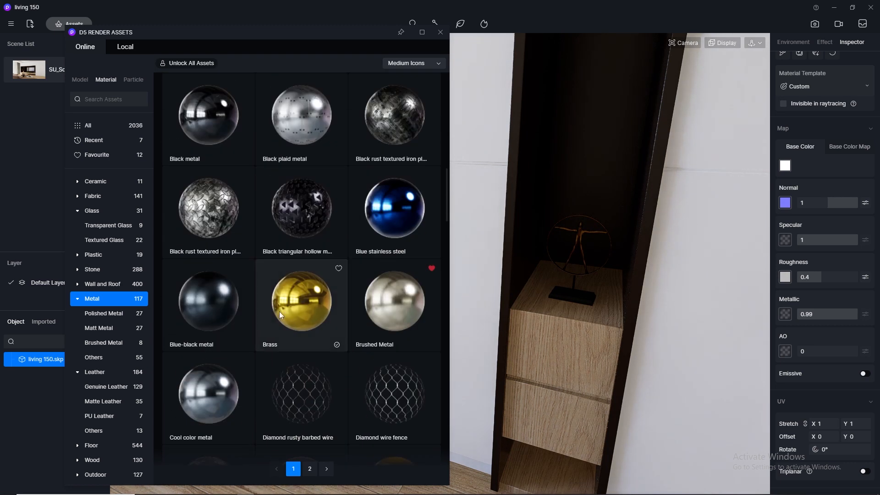
left_click_drag(281, 315, 580, 218)
scroll(578, 232, "up", 3)
left_click(579, 218)
scroll(581, 220, "up", 3)
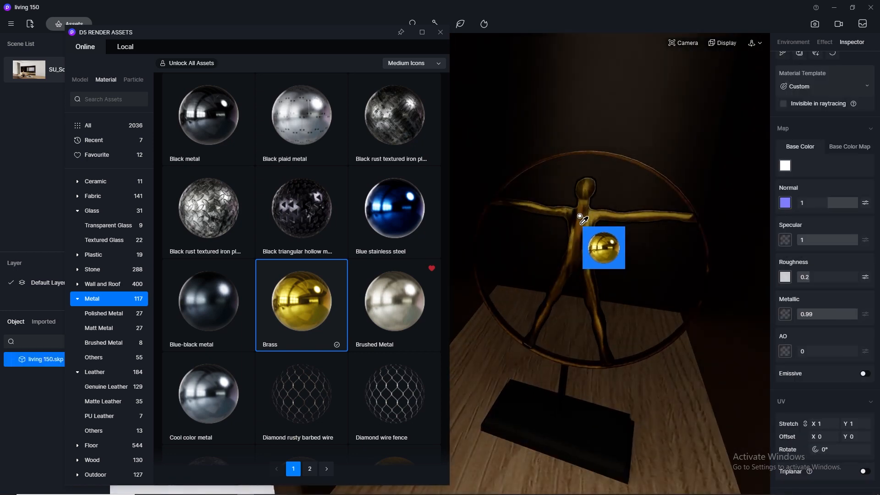
scroll(596, 349, "down", 5)
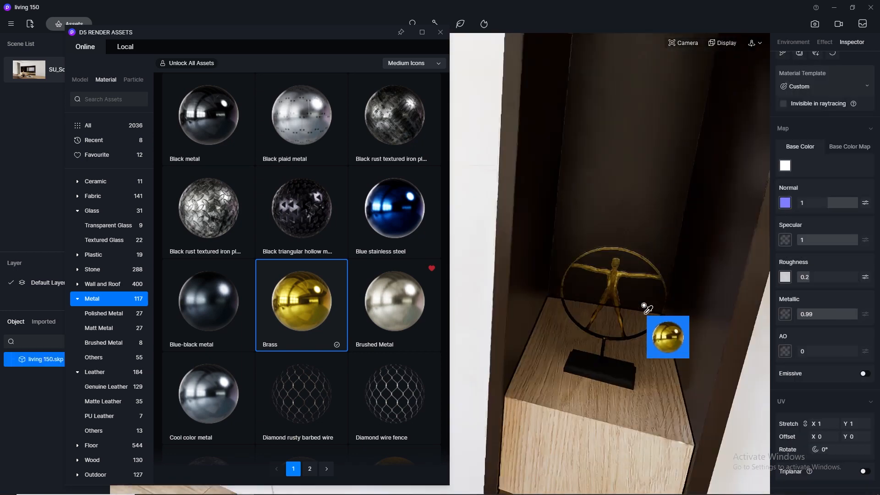
left_click(436, 33)
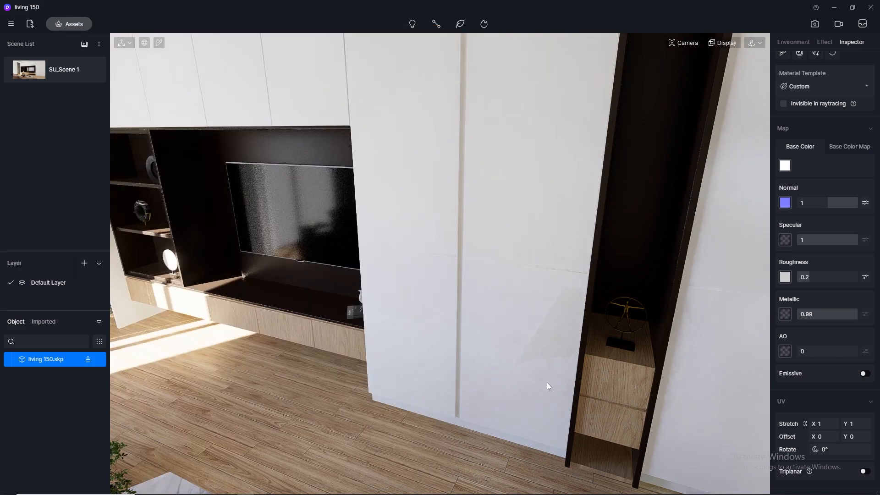
Apply the Old Bronze metal to the bird figurine on the TV console.
scroll(546, 382, "down", 3)
scroll(228, 248, "up", 3)
scroll(228, 249, "up", 3)
right_click_drag(275, 266, 395, 241)
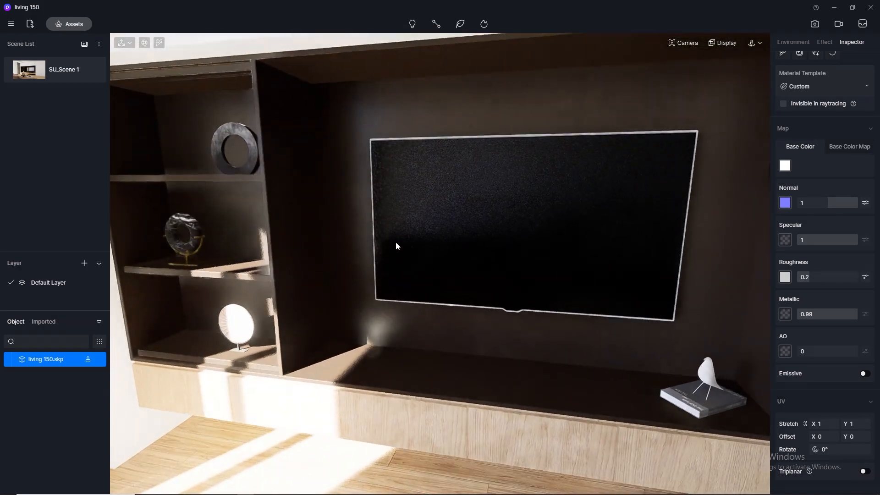
left_click(69, 23)
scroll(270, 284, "down", 12)
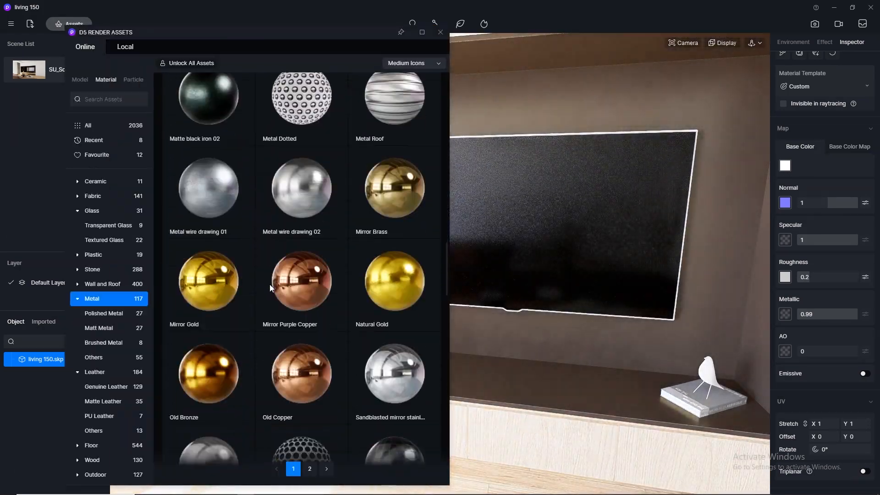
left_click(199, 298)
left_click(708, 372)
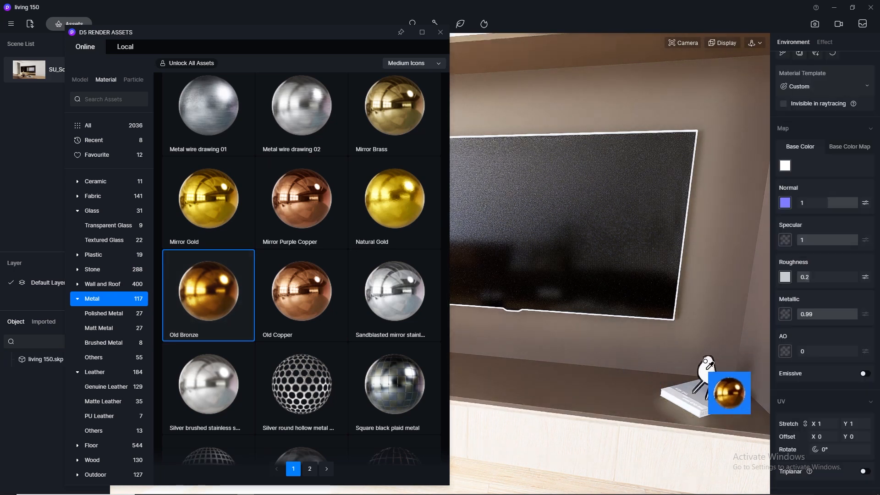
Move the asset library off the open shelves and apply Brass to the stand of the middle shelf's ring ornament.
left_click_drag(219, 31, 597, 87)
scroll(750, 270, "up", 5)
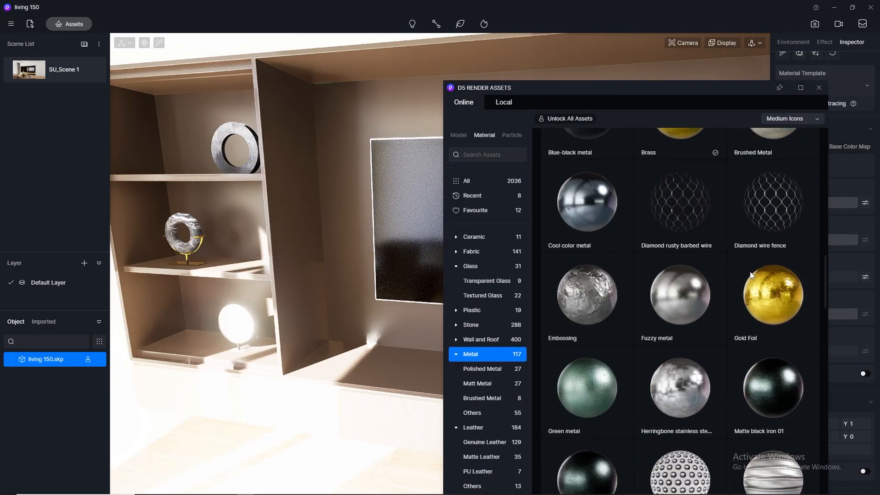
left_click_drag(677, 222, 208, 255)
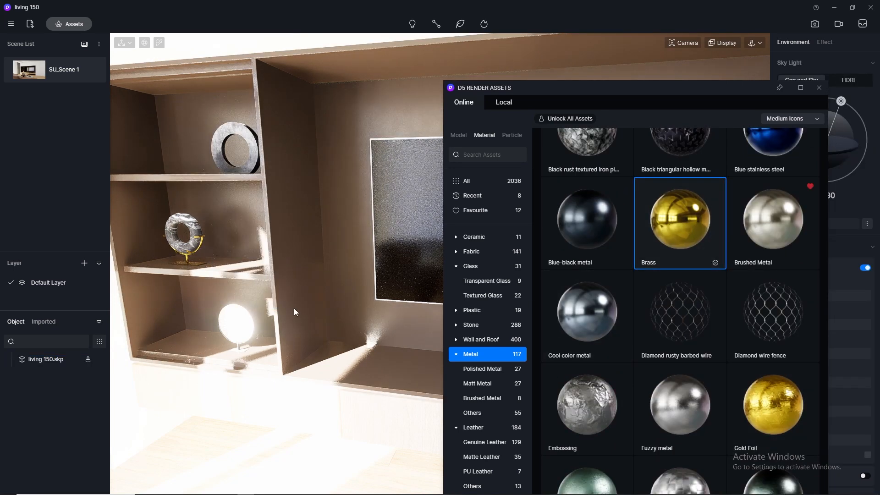
Apply the favourite Light gray linen cloth material to the large front grey pillow on the sofa.
scroll(275, 321, "up", 5)
scroll(255, 333, "down", 10)
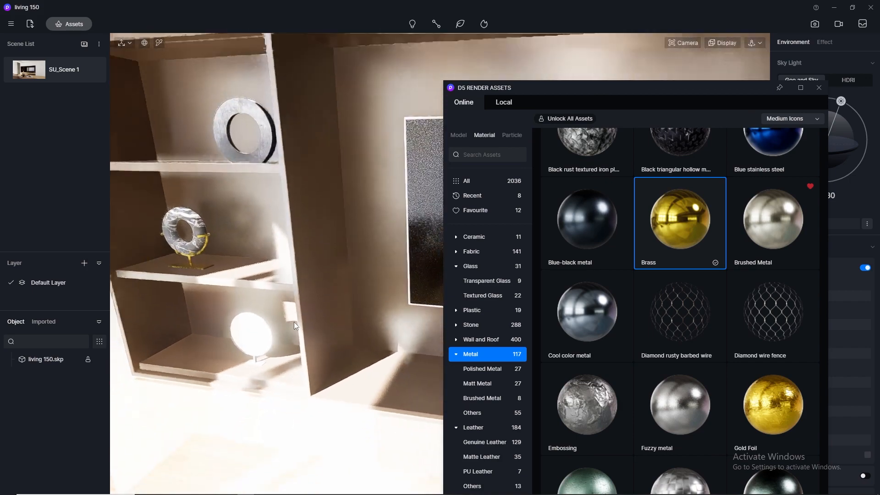
left_click(49, 64)
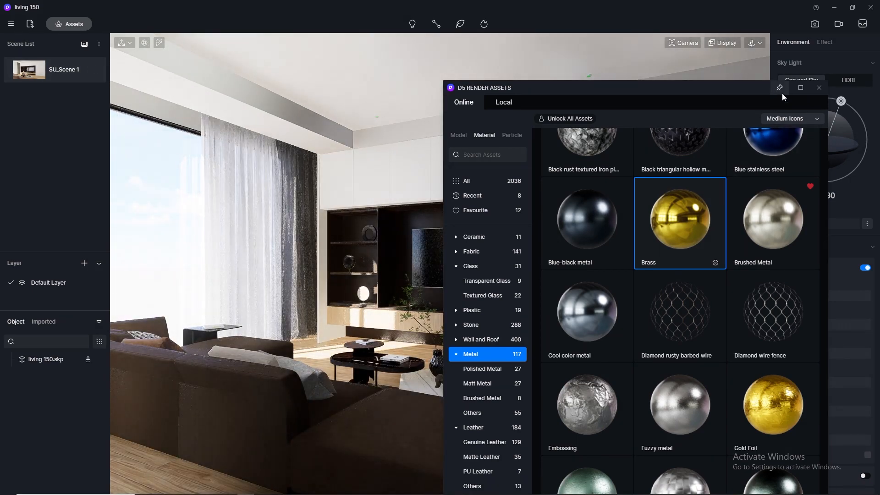
right_click_drag(176, 316, 280, 389)
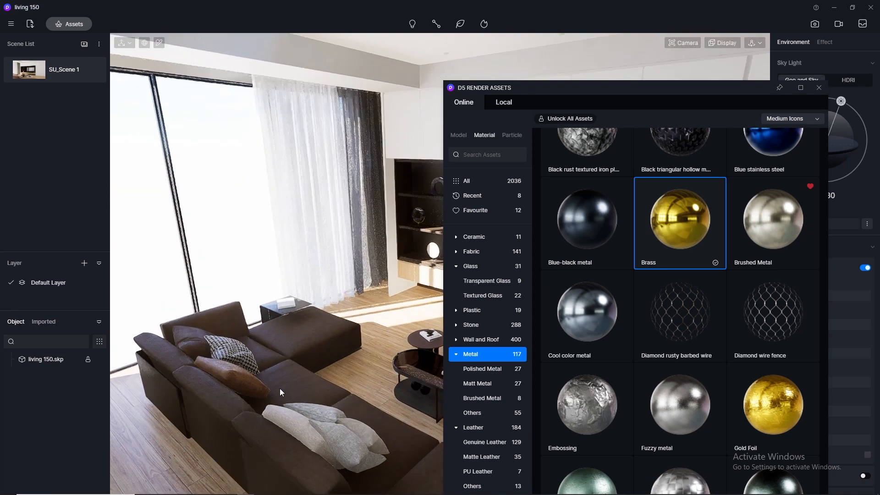
left_click(482, 250)
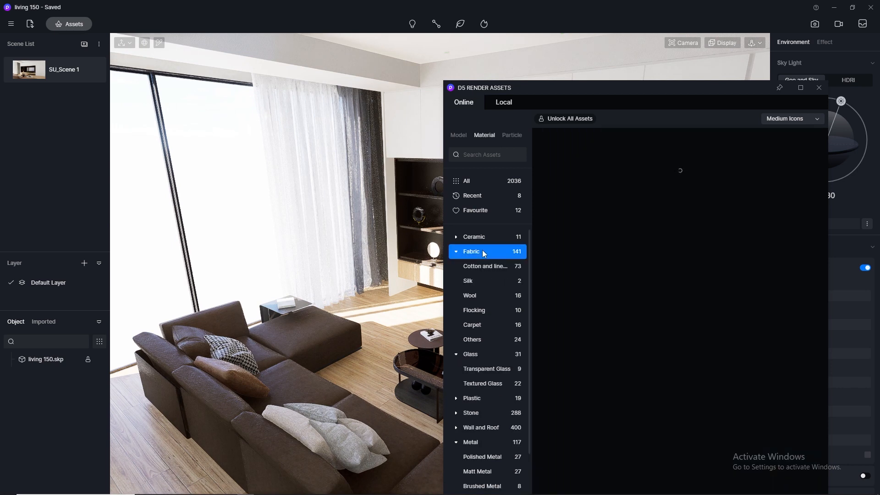
scroll(688, 263, "down", 6)
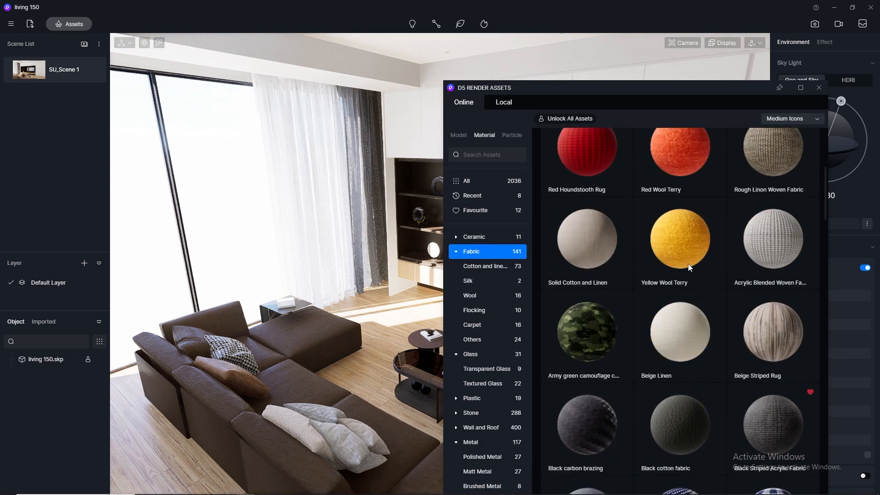
left_click(476, 209)
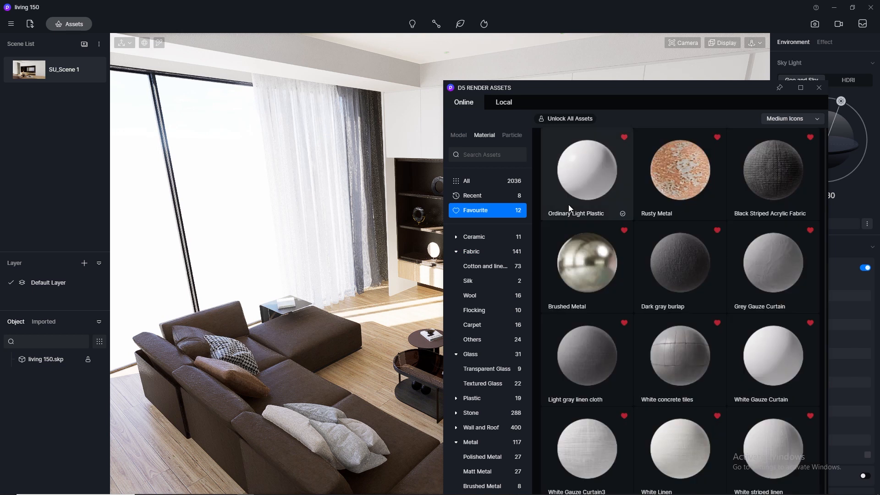
left_click(589, 360)
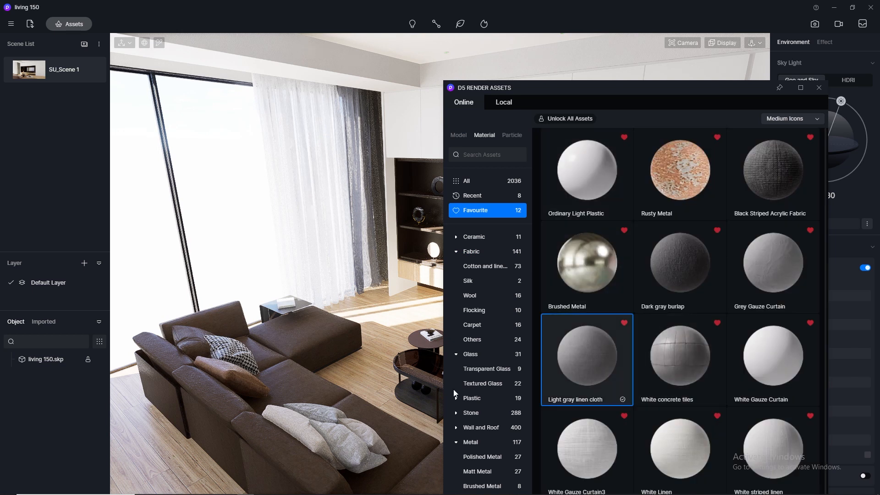
left_click(347, 439)
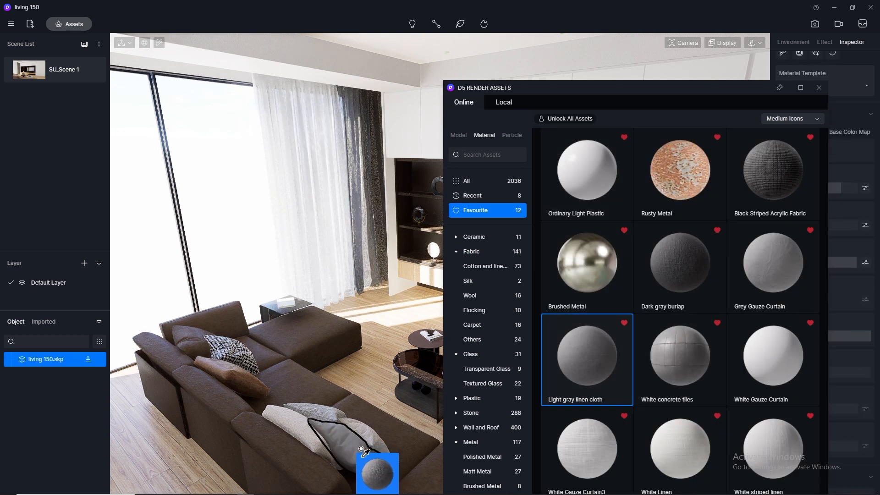
scroll(349, 459, "up", 2)
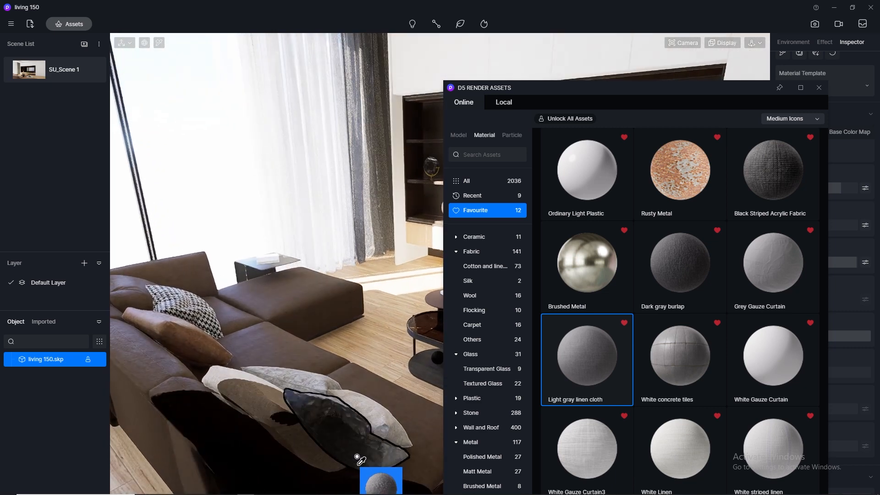
Set the linen cloth's UV stretch to 30 and copy the material onto the second grey pillow behind it.
left_click(819, 88)
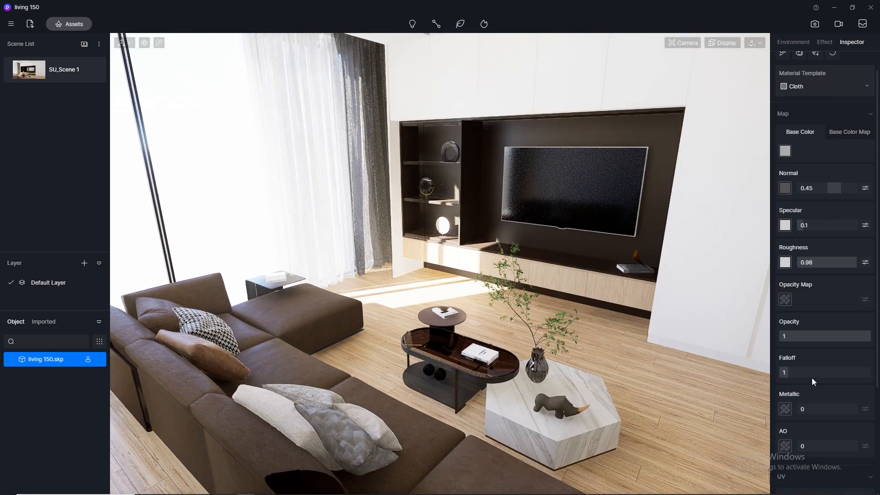
scroll(825, 372, "down", 4)
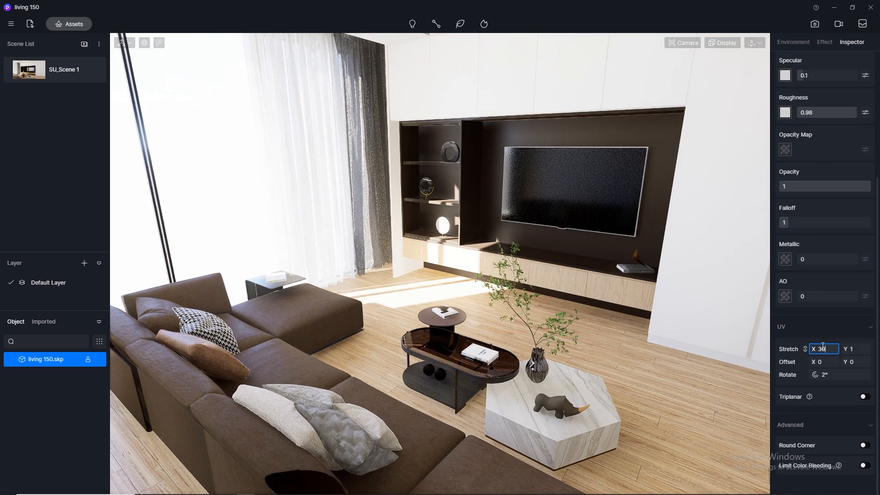
middle_click_drag(425, 380, 52, 427)
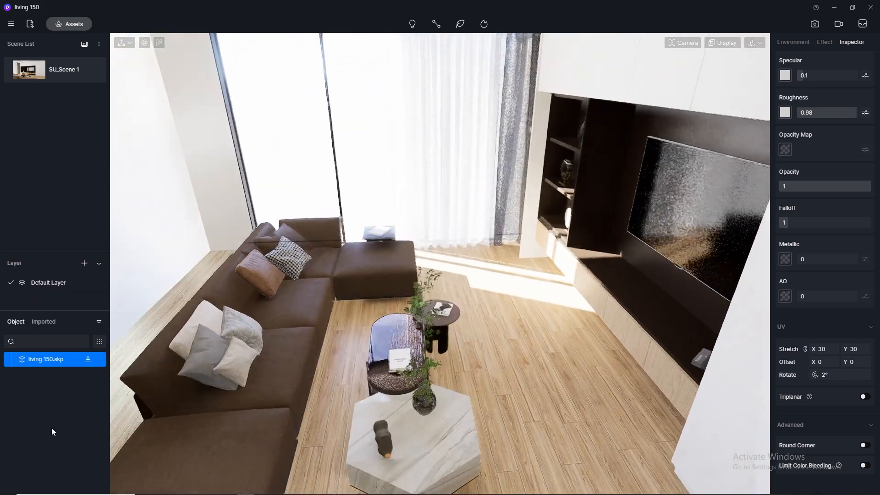
scroll(161, 325, "up", 3)
scroll(279, 284, "up", 2)
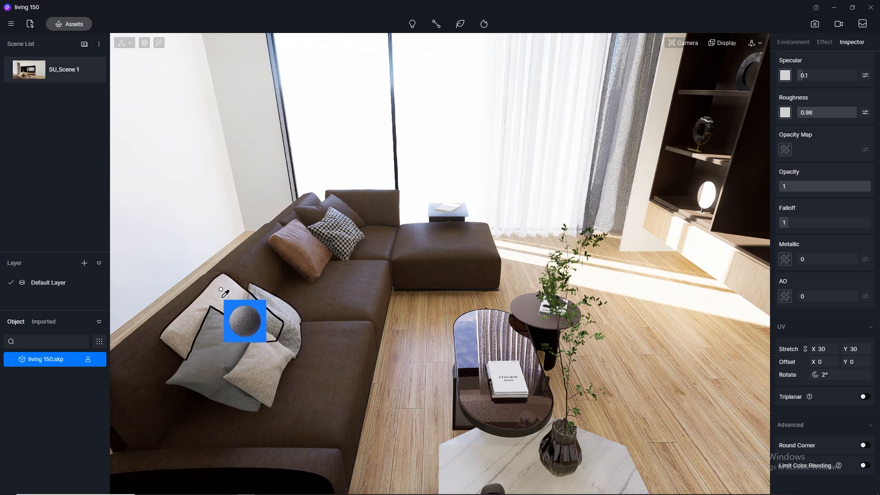
left_click(289, 317)
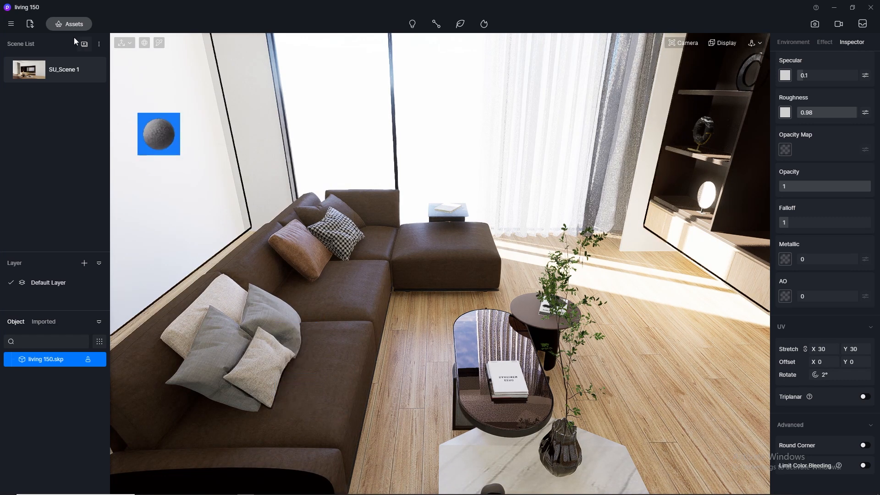
Apply the favourite White Linen material to the small front pillow on the sofa.
left_click(69, 24)
scroll(629, 383, "down", 1)
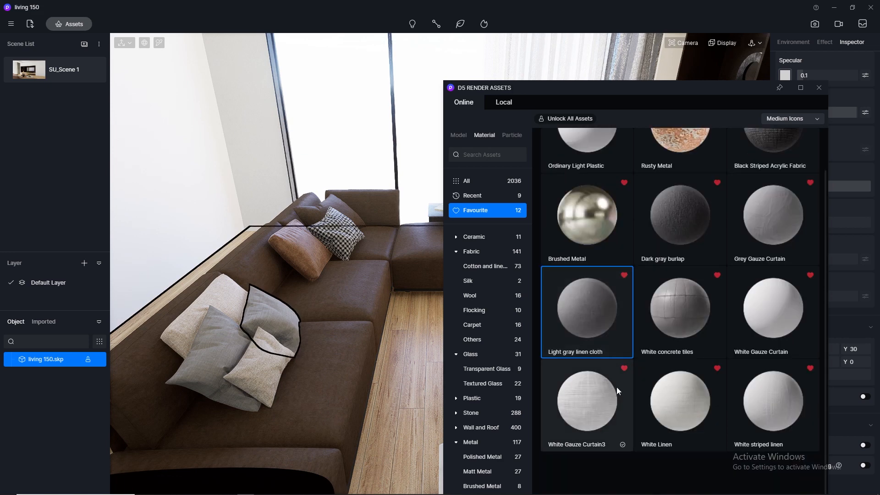
left_click_drag(683, 404, 260, 368)
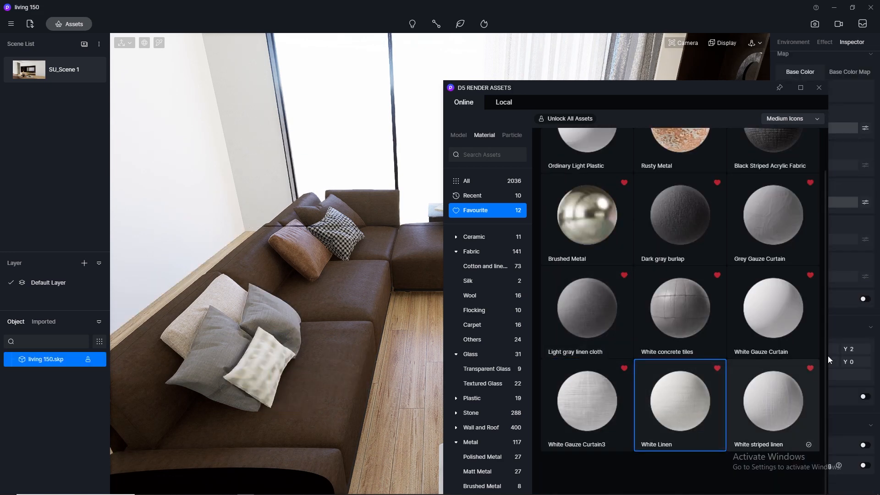
Set the White Linen's UV stretch to 50 and copy the material onto the light pillow at the back of the group.
left_click(818, 88)
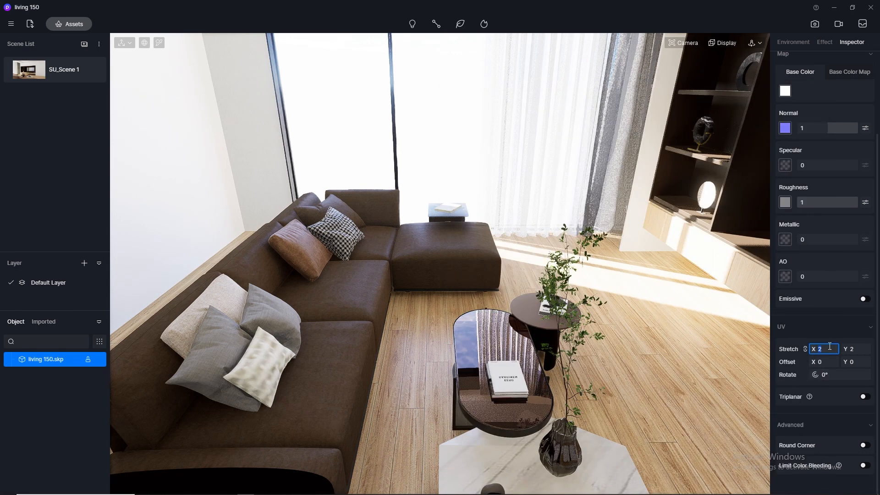
key("i")
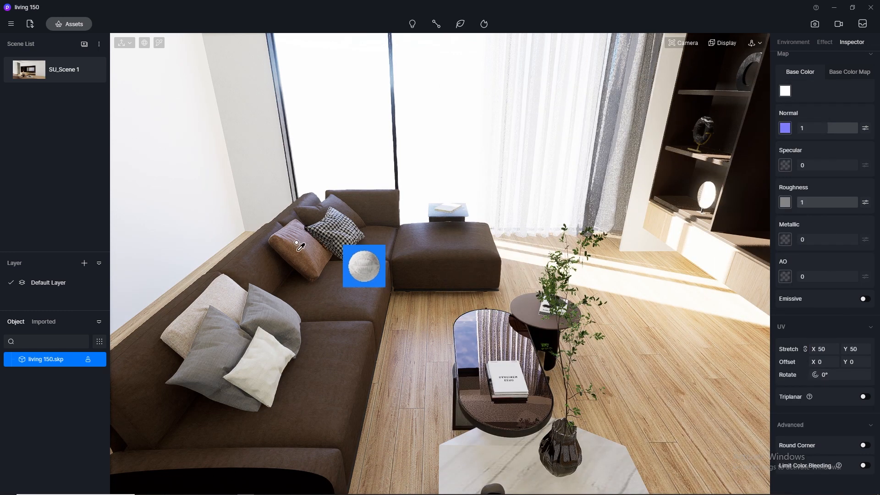
left_click(229, 286)
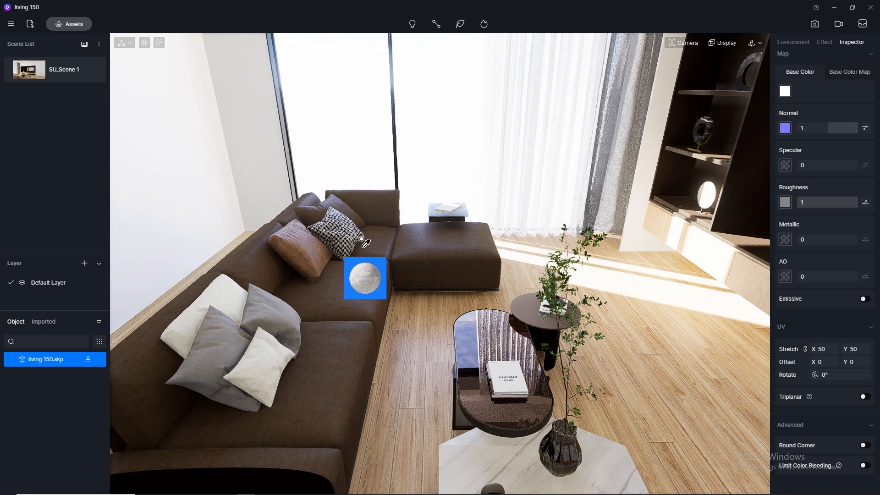
key("Escape")
Copy the sofa's brown matte leather onto the orange-brown leather pillow in the sofa corner.
scroll(327, 186, "up", 3)
right_click_drag(347, 221, 347, 266)
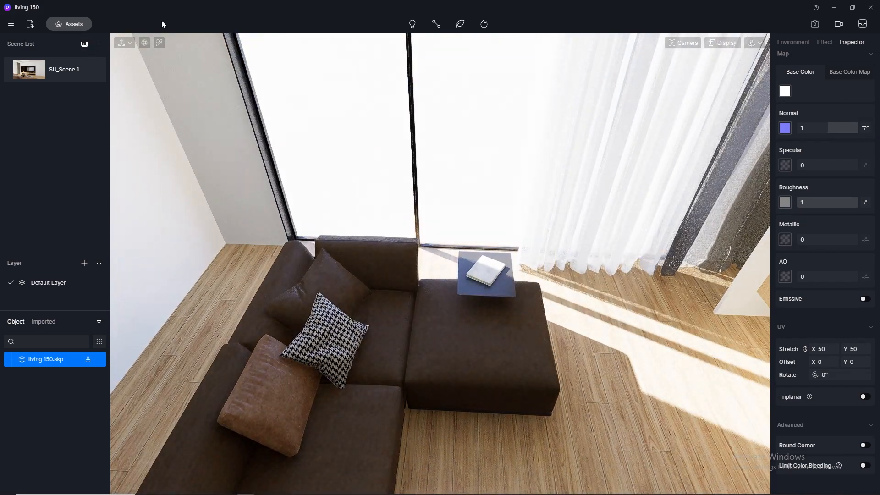
left_click(159, 43)
left_click(458, 346)
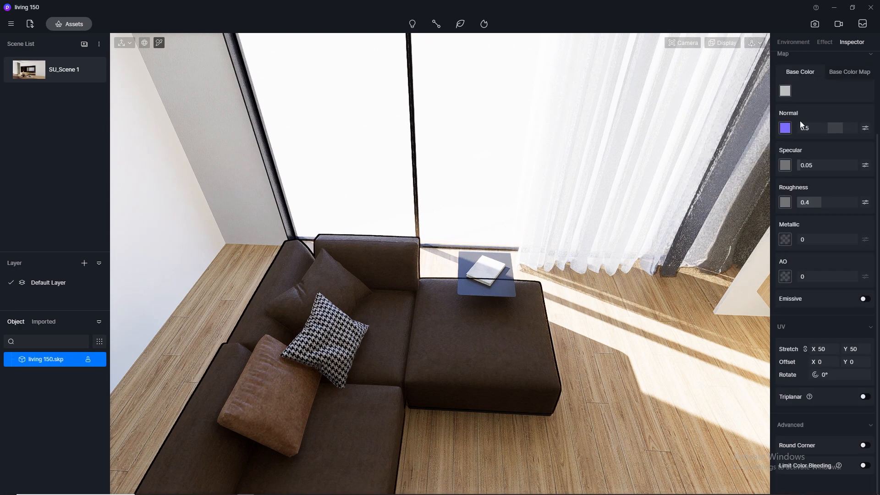
scroll(806, 115, "up", 3)
left_click(781, 79)
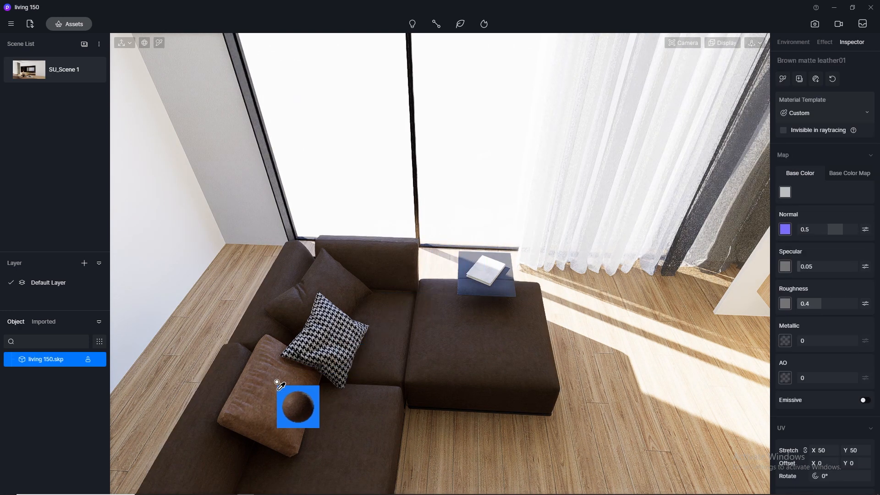
right_click(493, 330)
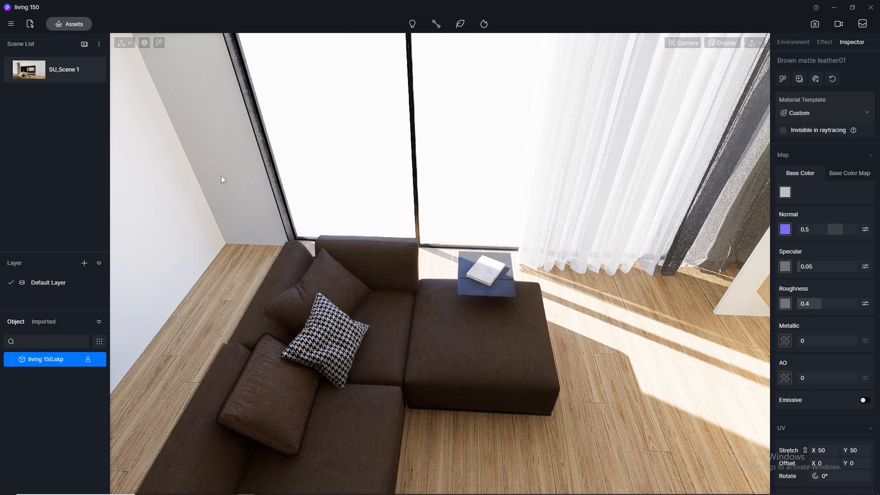
Apply the Brushed Metal material to the TV's frame and close the asset library.
left_click(38, 77)
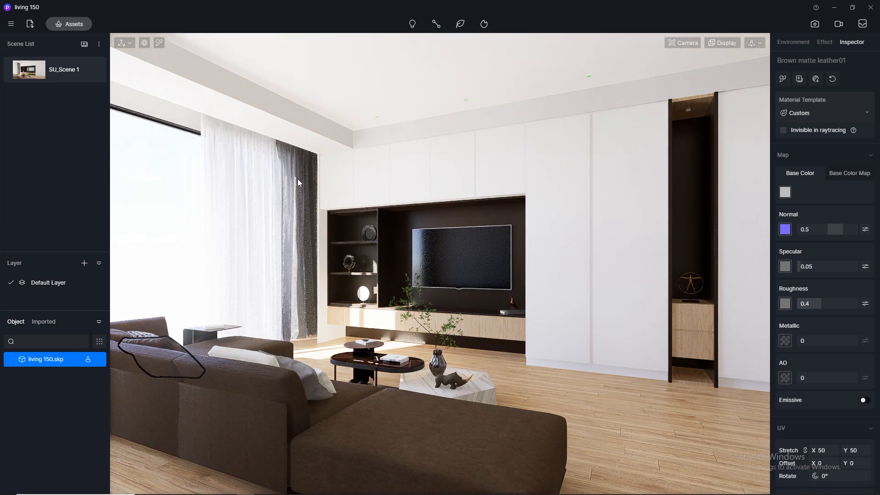
scroll(467, 230, "up", 5)
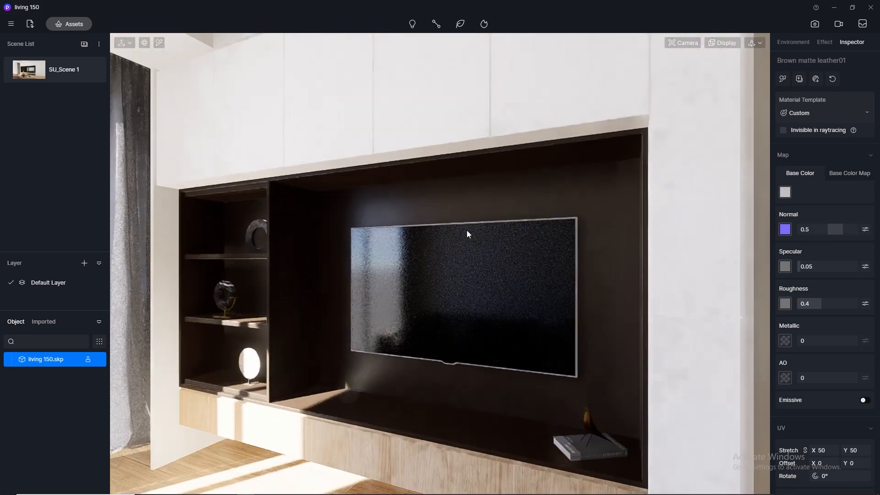
left_click(77, 23)
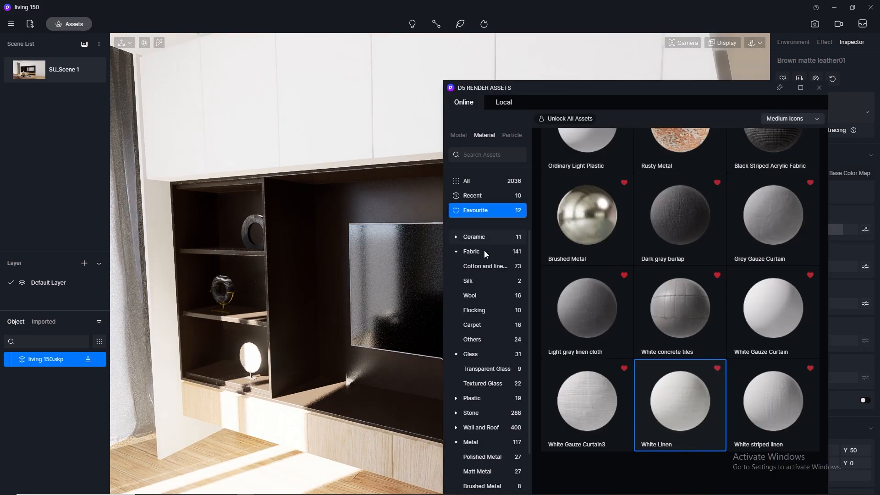
left_click(476, 441)
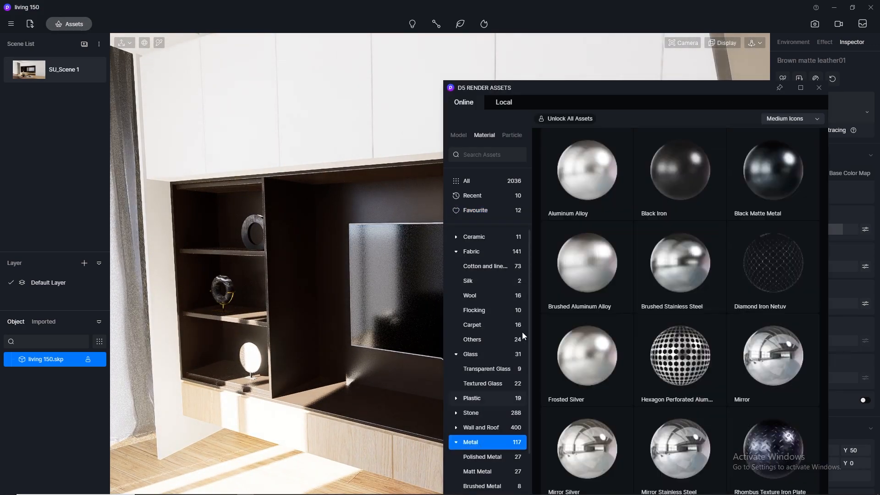
scroll(669, 277, "down", 4)
scroll(674, 270, "down", 3)
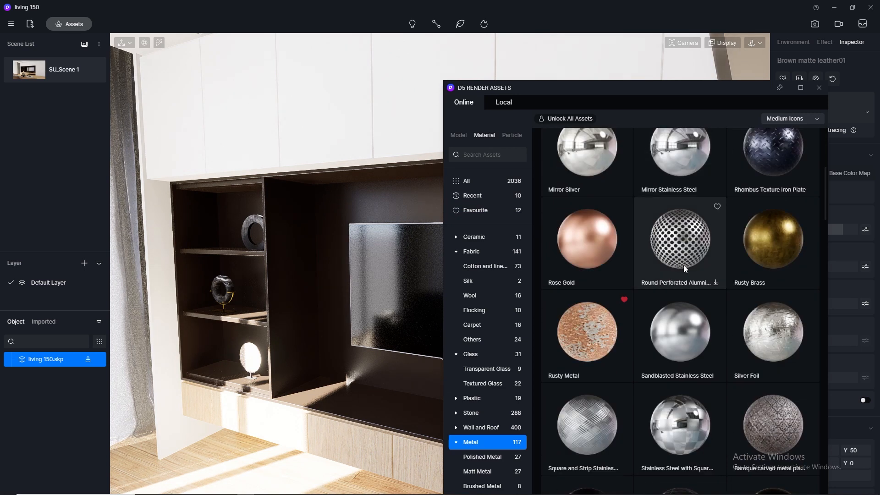
scroll(690, 288, "down", 1)
scroll(693, 300, "up", 8)
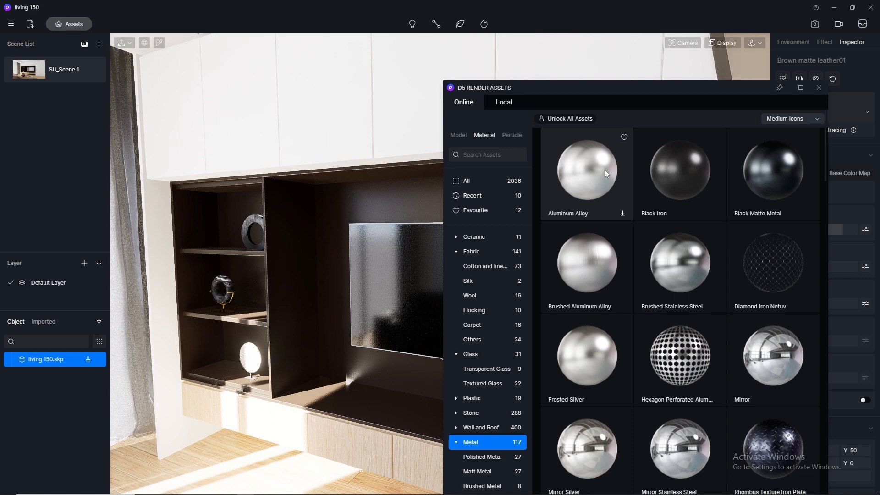
scroll(615, 181, "down", 10)
scroll(614, 182, "down", 4)
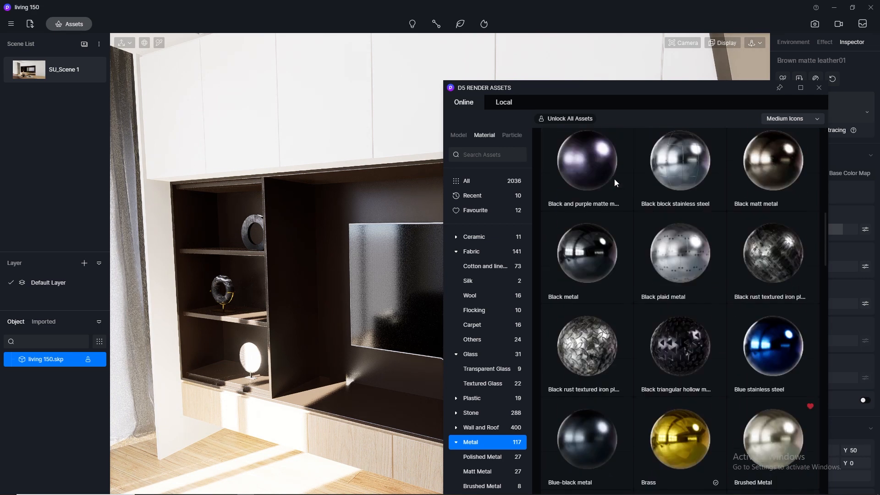
scroll(614, 182, "down", 4)
scroll(615, 183, "down", 1)
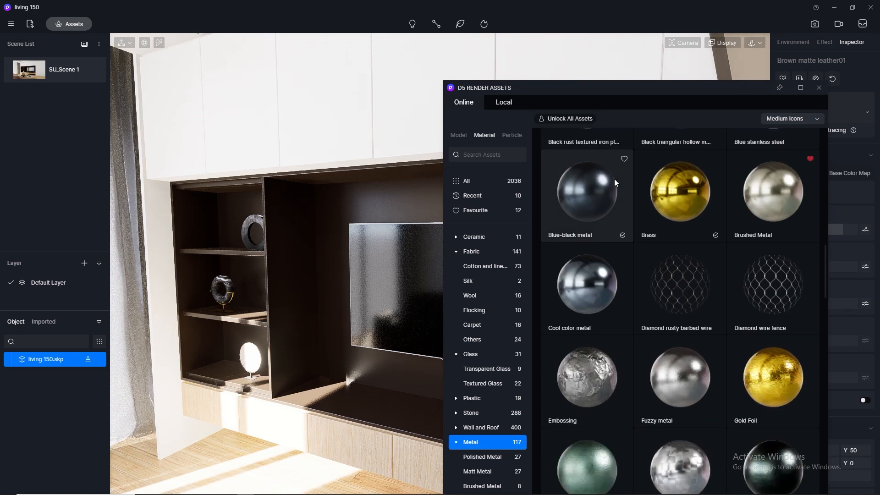
left_click_drag(783, 196, 409, 219)
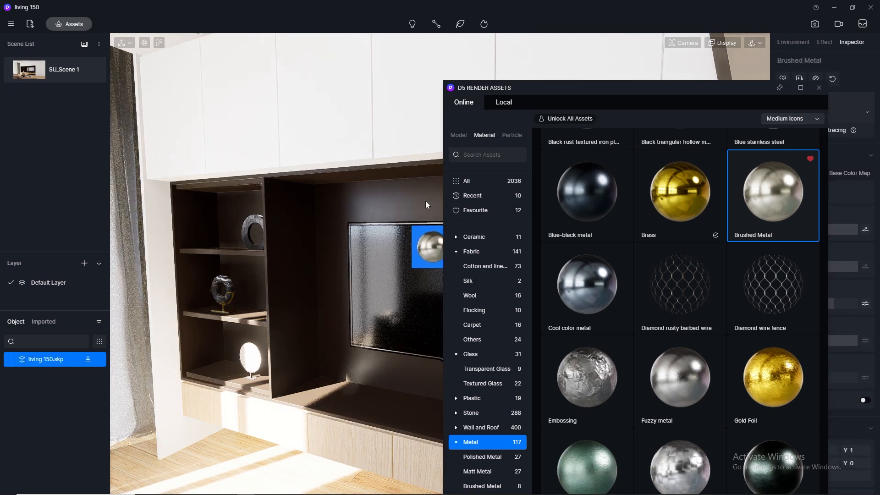
left_click(820, 89)
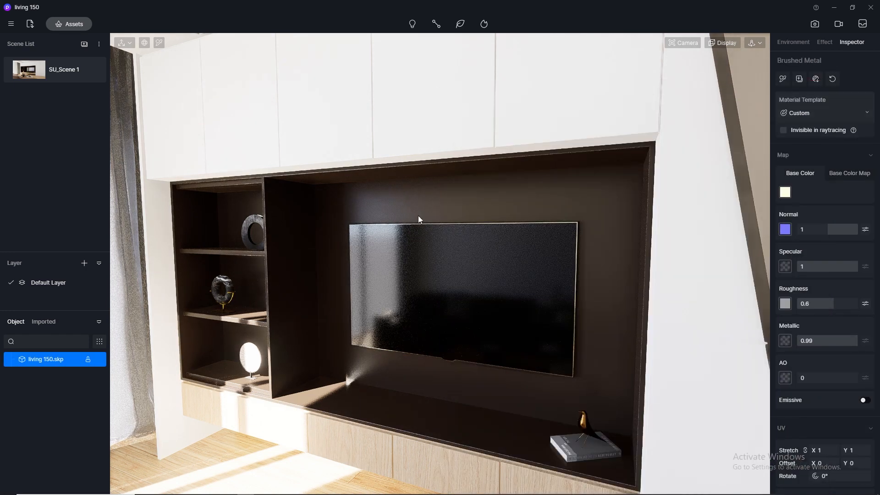
Copy the base color map of the ceiling's plaster material into its normal map, working from the SU_Scene 1 view.
left_click(30, 71)
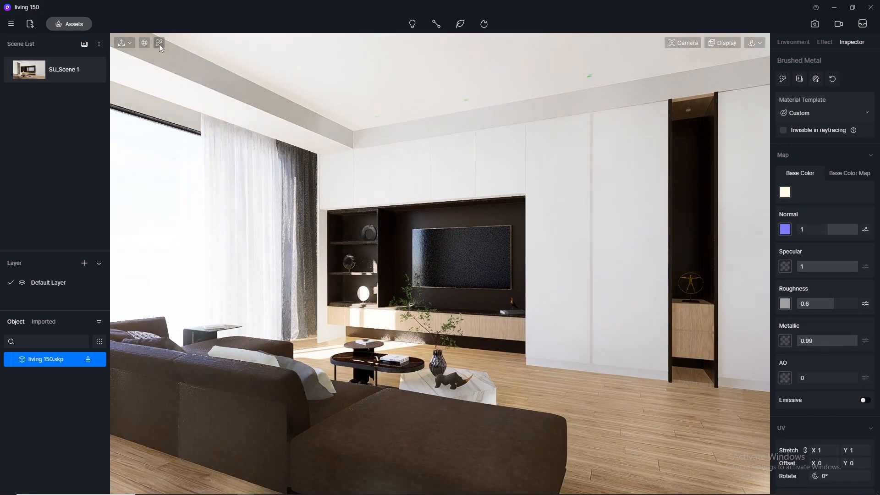
left_click(159, 42)
left_click(208, 80)
left_click(835, 173)
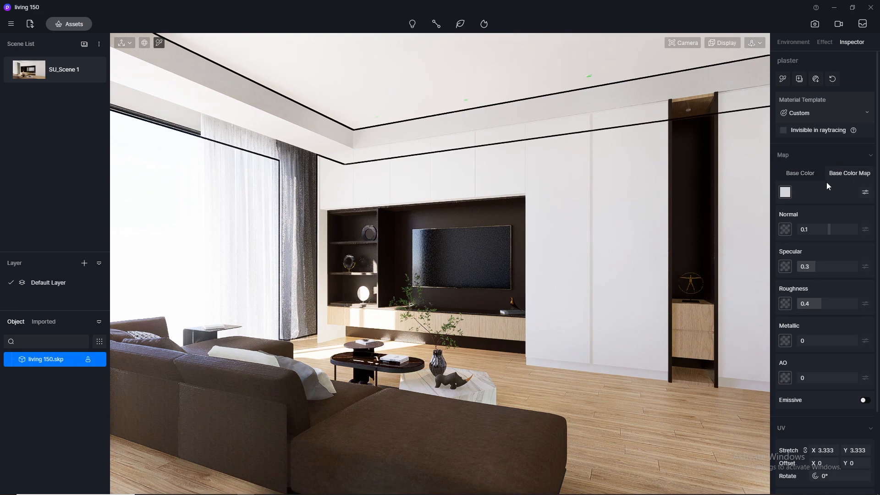
right_click(784, 193)
left_click(802, 256)
right_click(785, 230)
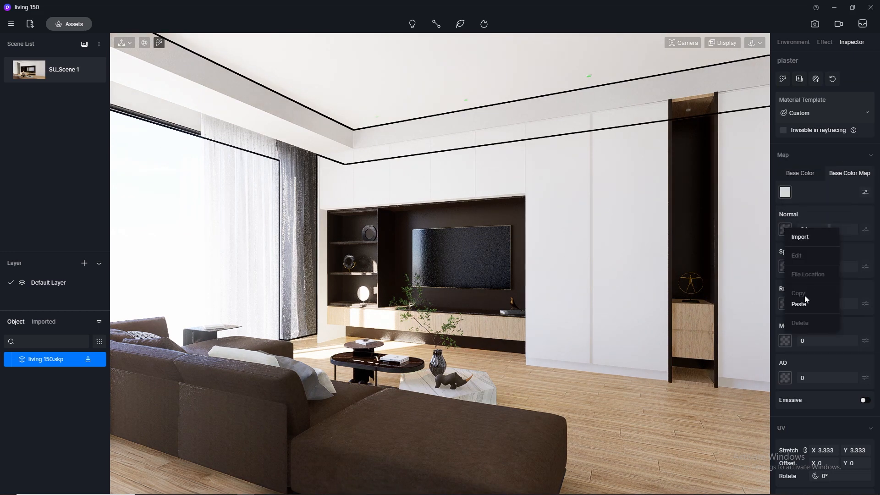
left_click(806, 302)
Set the plaster material's roughness to 0.8.
left_click(815, 304)
type("0.8")
key("Return")
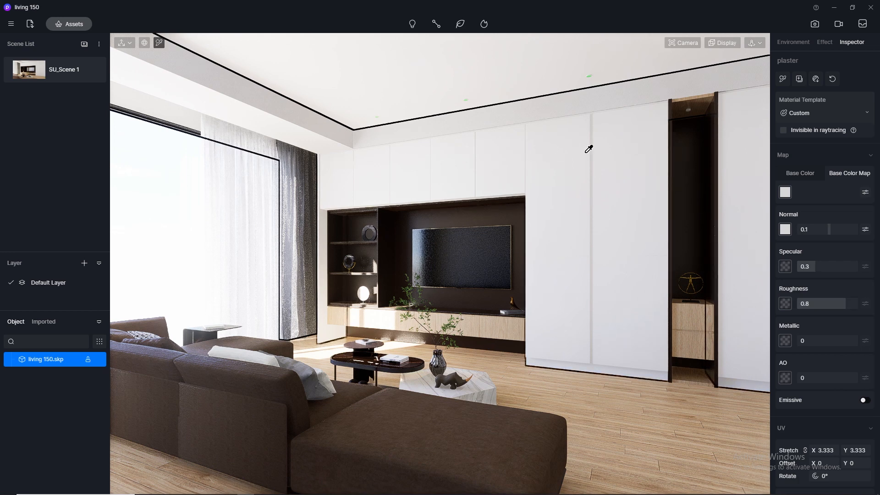
In image render mode, switch the sky light to HDRI and load the custom HDR_029_Sky_Cloudy_Ref sky.
left_click(814, 25)
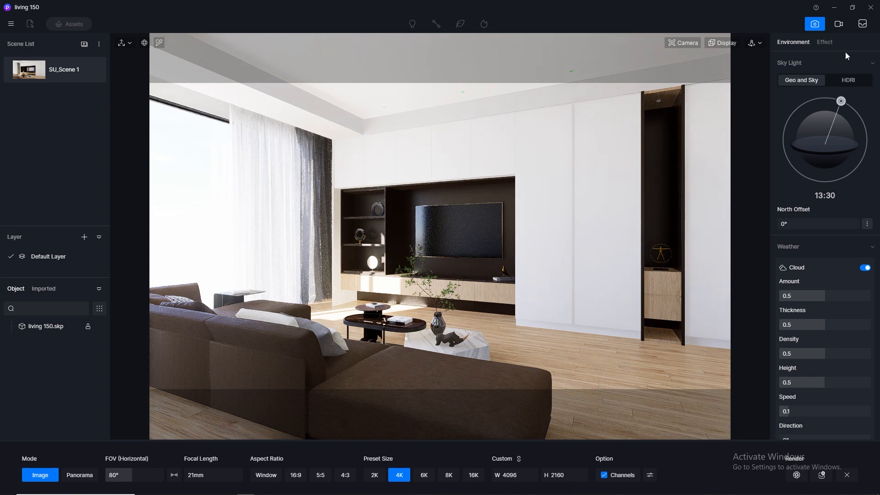
left_click(859, 80)
left_click(815, 101)
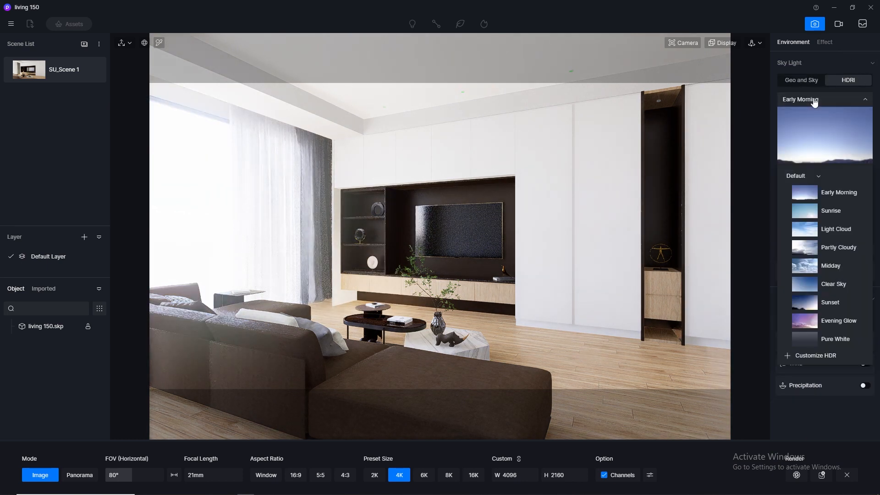
left_click(805, 179)
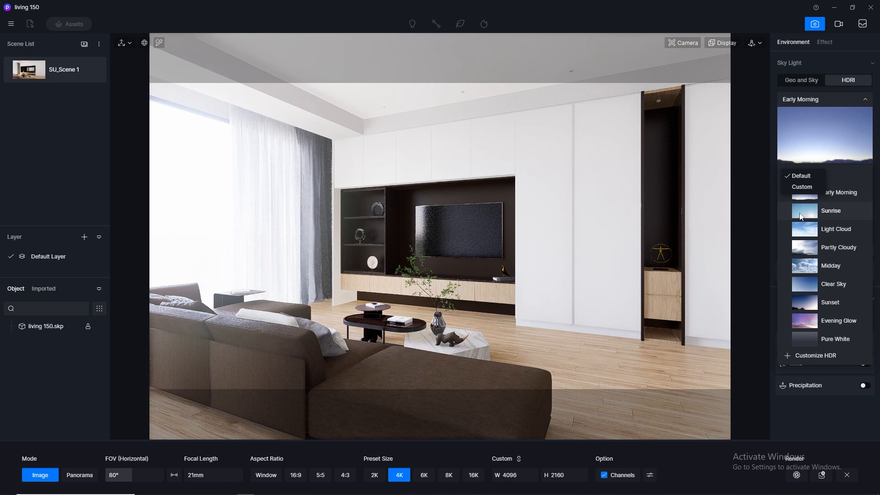
left_click(802, 188)
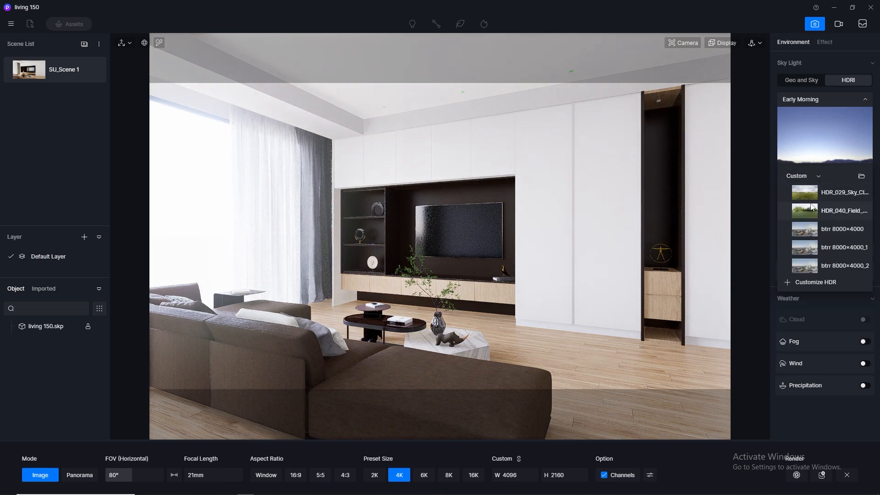
left_click(814, 195)
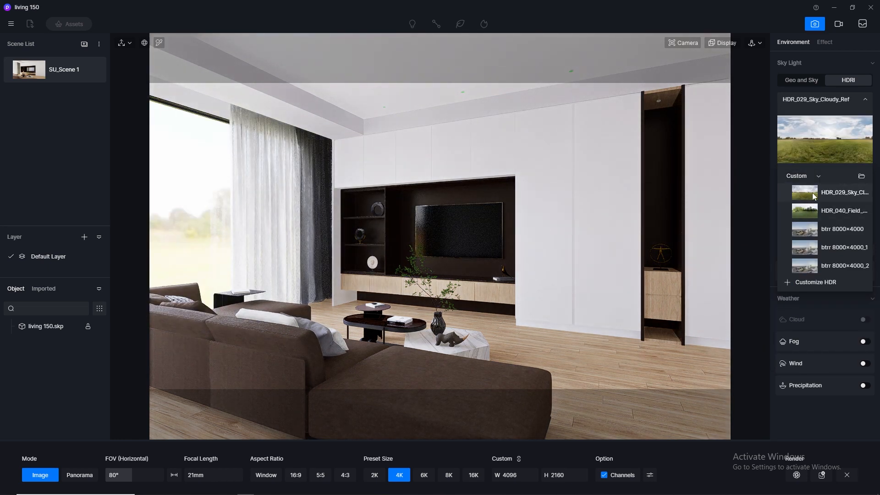
left_click(866, 99)
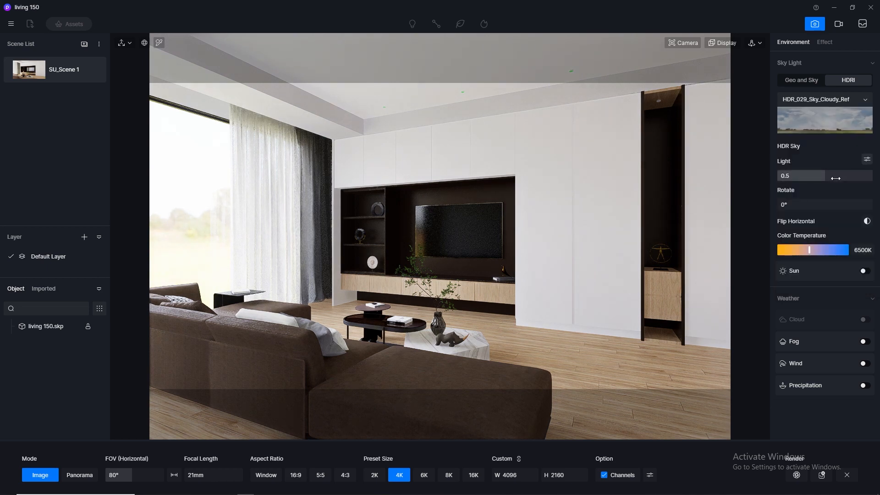
Split the HDR sky's light into separate values and set Skylight to 0.1 and Background to 0.01.
left_click(867, 159)
left_click(814, 193)
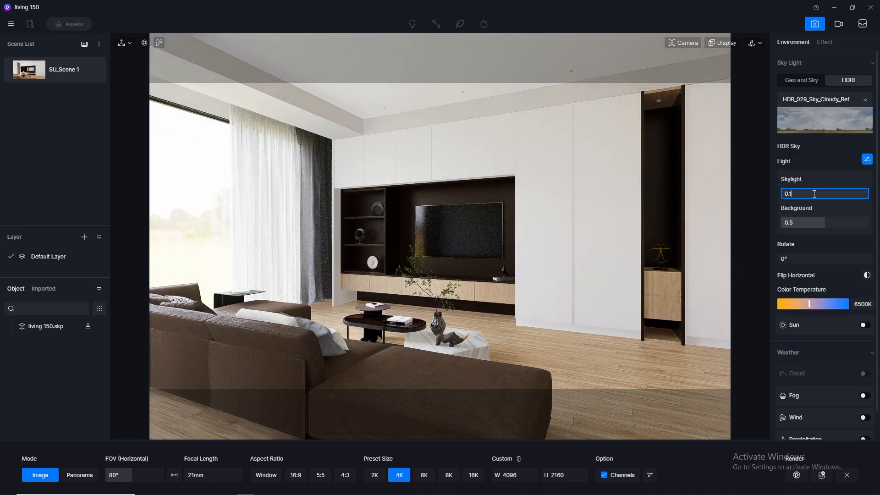
left_click(799, 222)
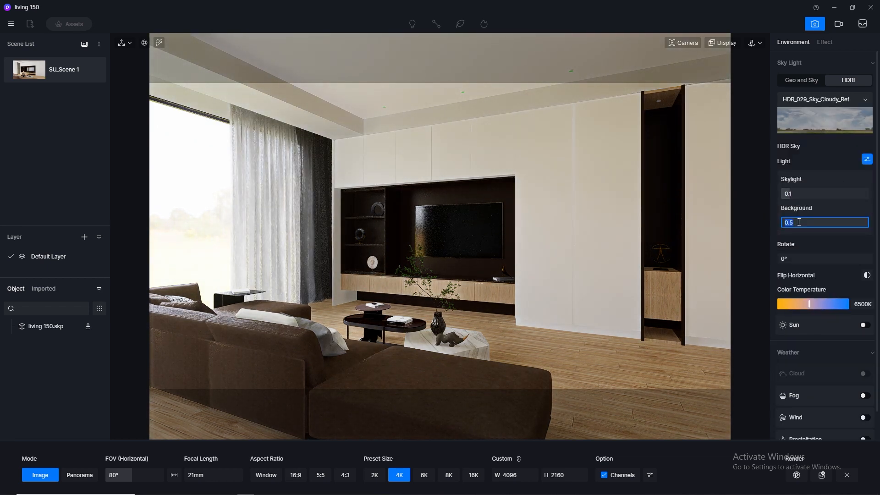
type("0.01")
key("Return")
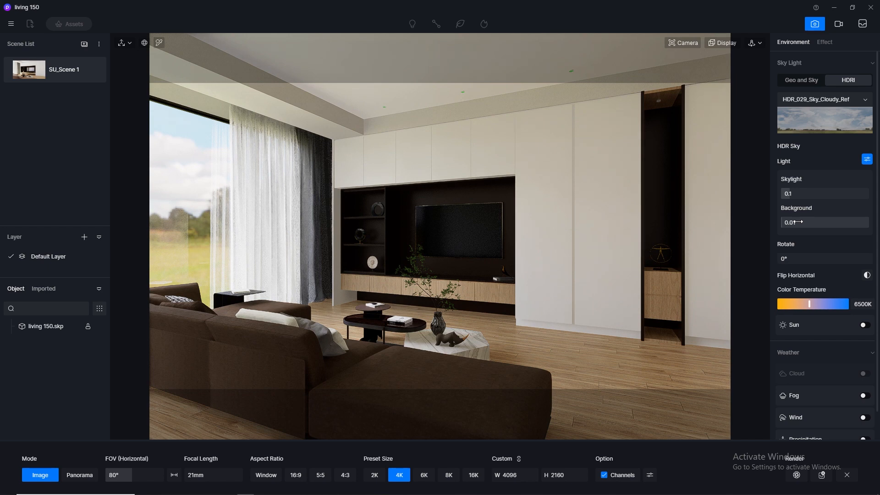
Enable the sun for the HDRI sky with sunlight intensity 0.01 and sun disk radius 2.5.
left_click(866, 326)
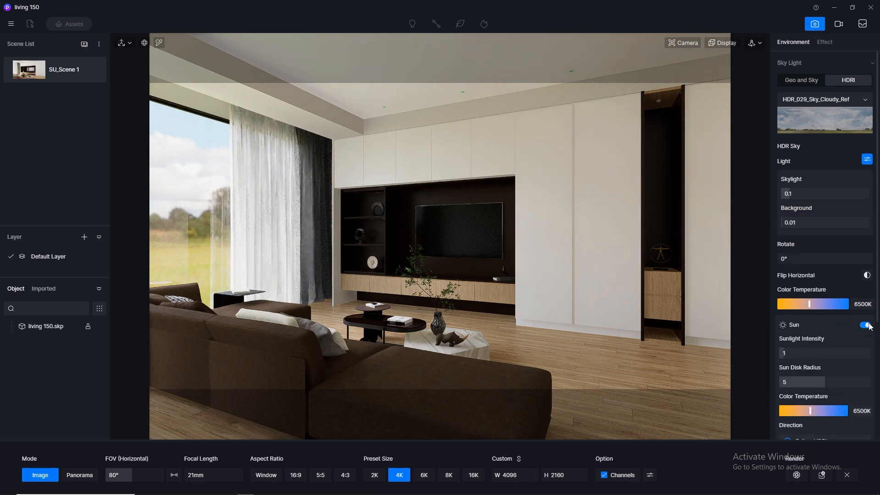
left_click(795, 353)
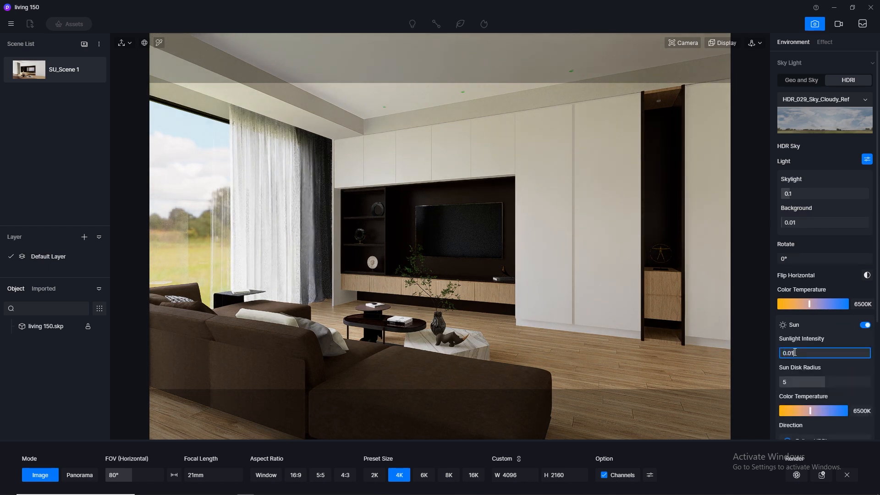
key("Return")
left_click(798, 384)
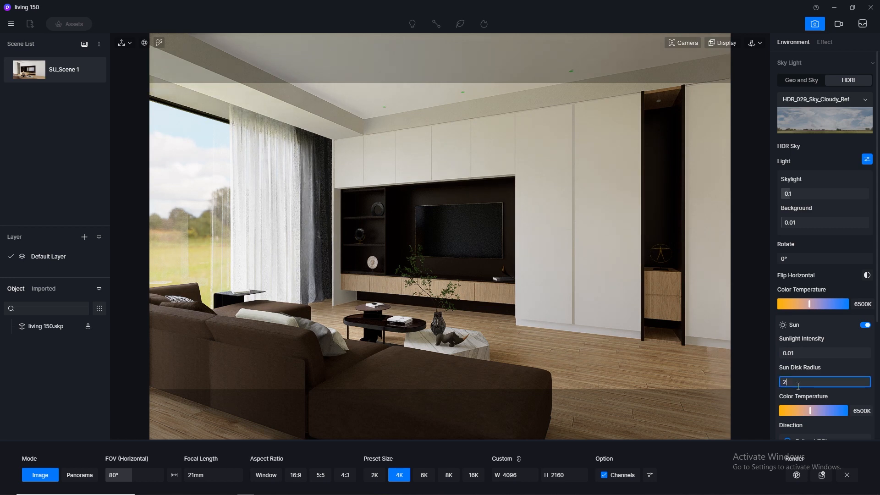
key("Return")
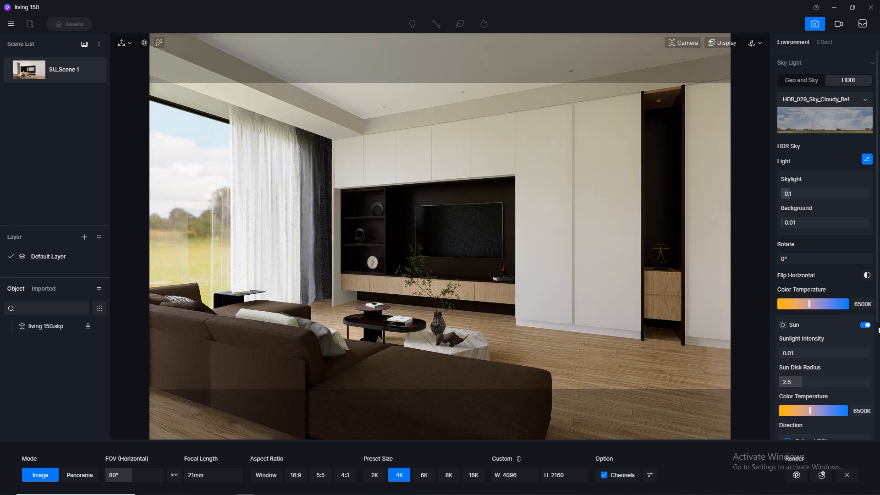
Give the sun a custom direction with altitude 29.8 and azimuth 250.4, and update SU_Scene 1.
scroll(825, 390, "down", 3)
left_click(788, 380)
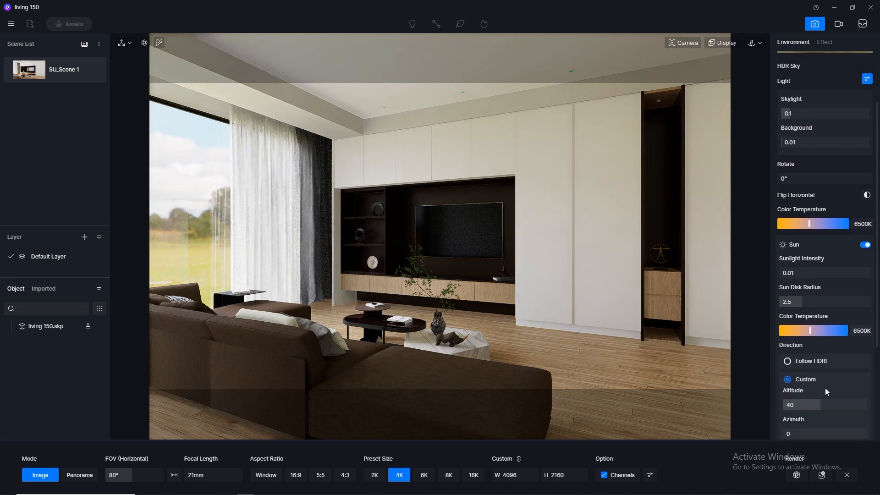
mouse_move(820, 406)
left_mouse_down()
mouse_move(845, 408)
mouse_move(817, 407)
mouse_move(846, 429)
mouse_move(809, 401)
mouse_move(841, 403)
mouse_move(795, 406)
mouse_move(821, 404)
mouse_move(811, 403)
left_mouse_up()
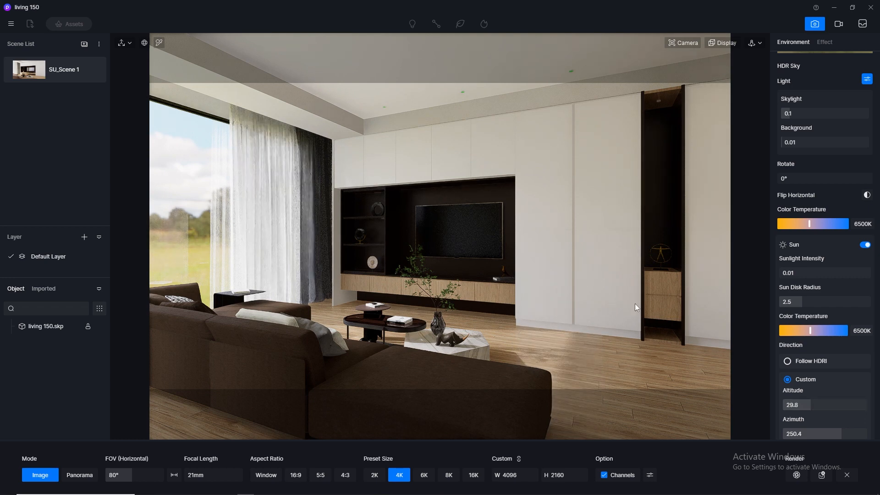
left_click(94, 70)
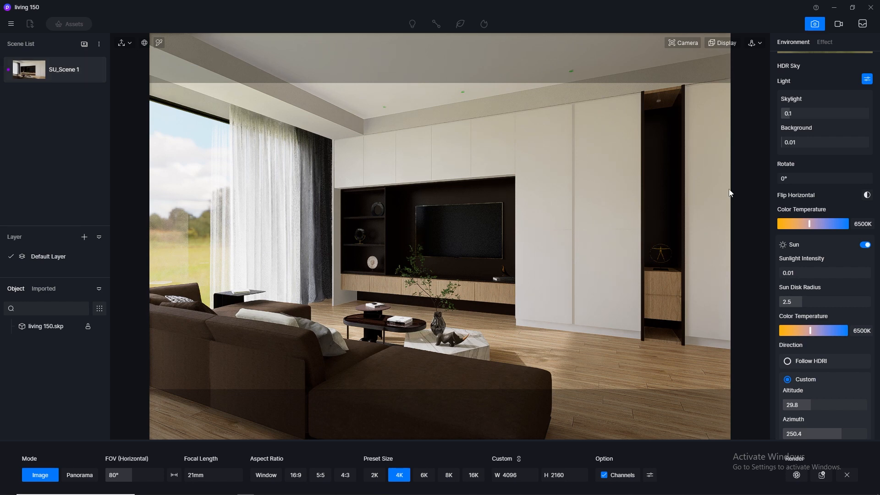
Try the HDR sky's Skylight at 0.05 and at 0.25 to compare the room's brightness.
scroll(877, 234, "up", 2)
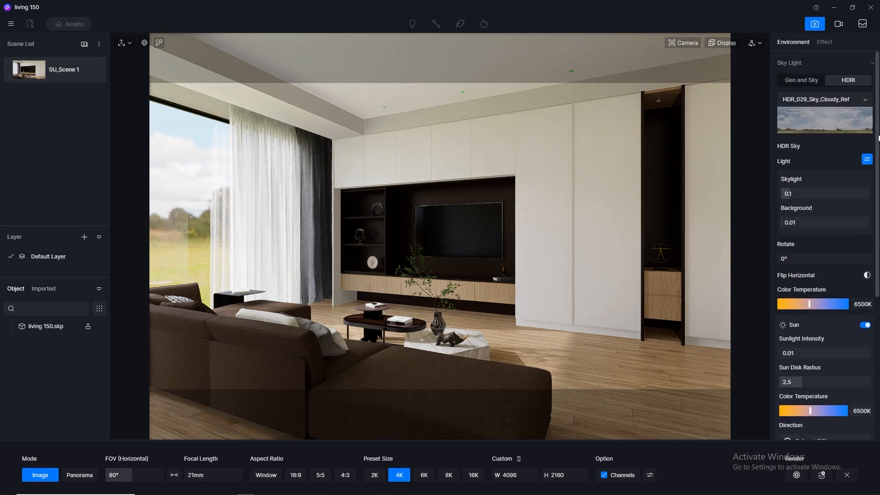
left_click(810, 193)
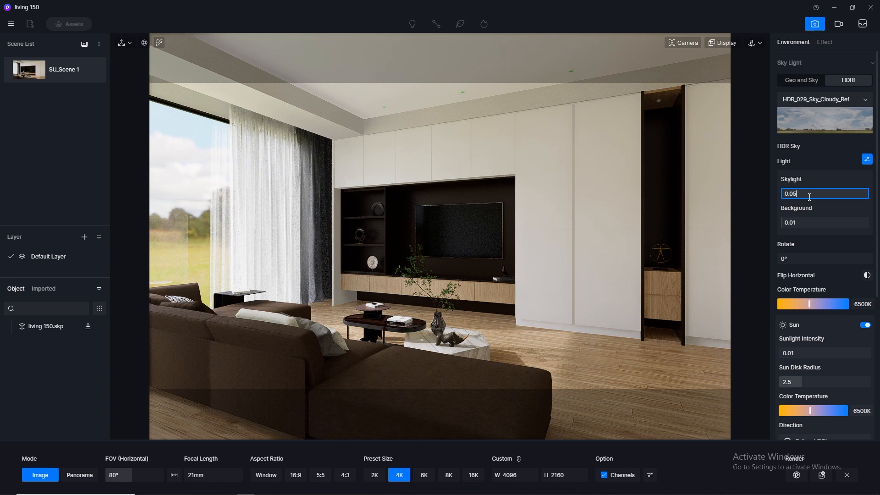
type("0.05")
key("Return")
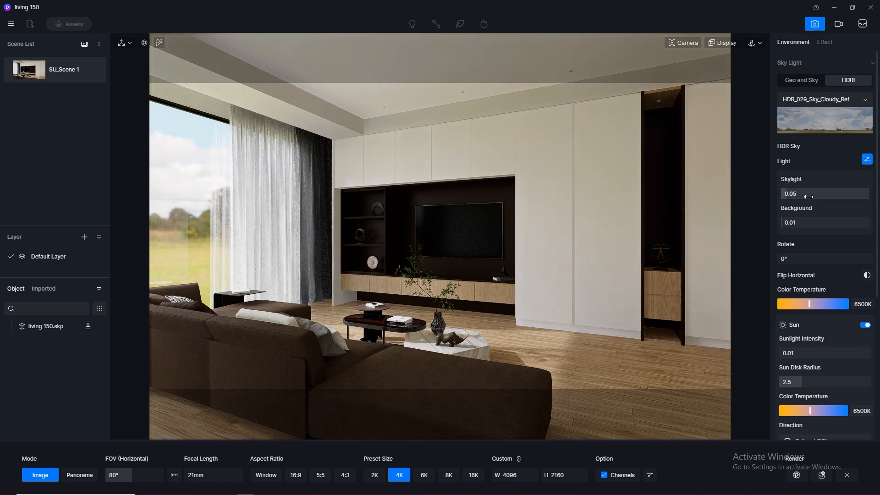
left_click(809, 197)
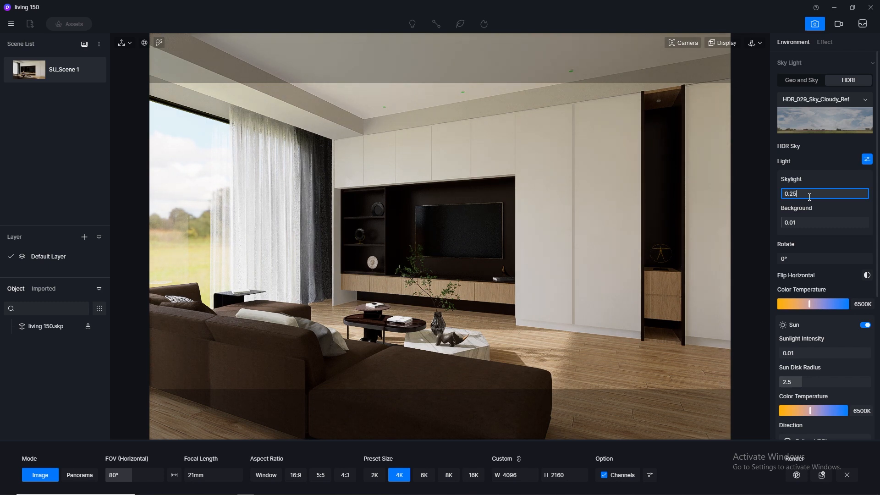
type("0.25")
key("Return")
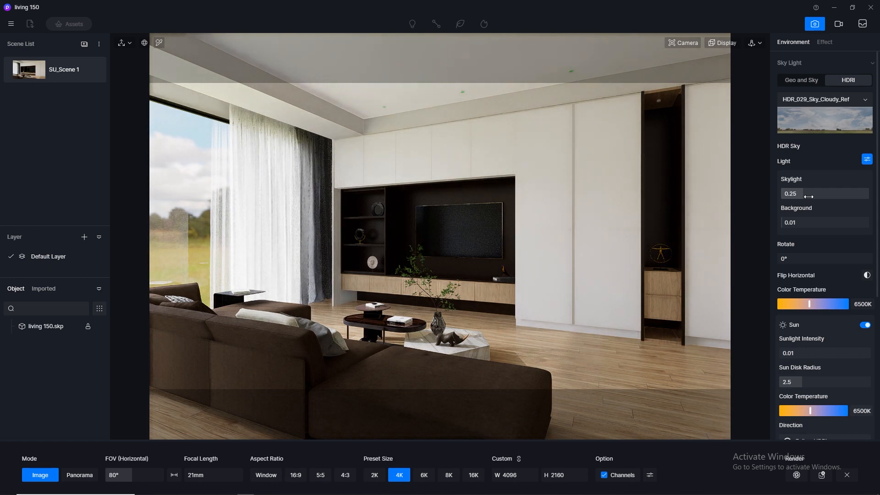
Try the HDR sky's Skylight at 0.5, 1 and 0.1 to compare the interior lighting.
left_click(809, 197)
type("0.5")
key("Return")
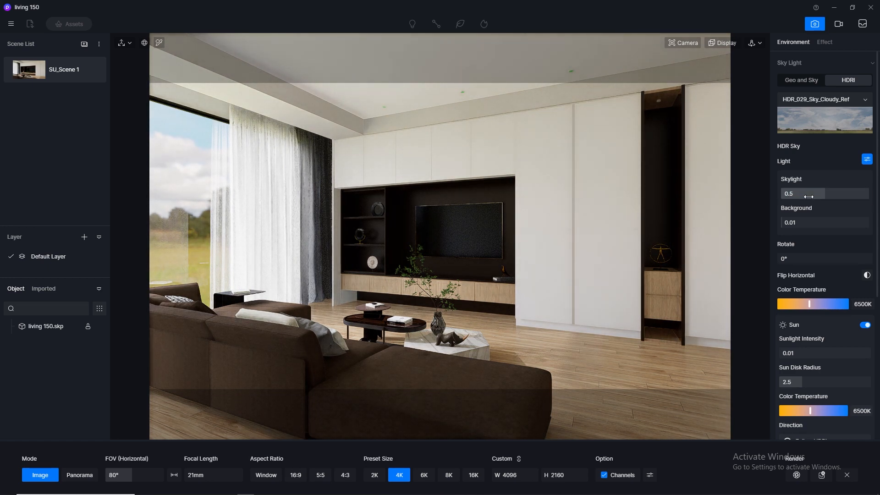
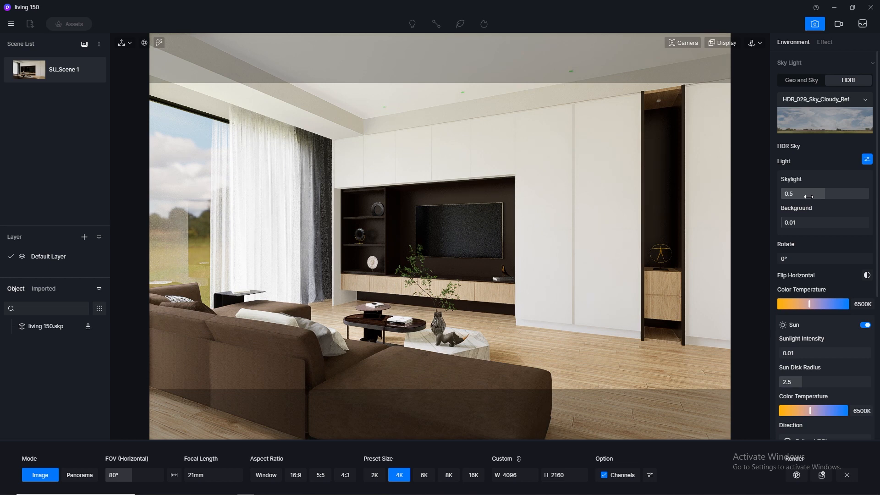
left_click(809, 197)
type("1")
key("Return")
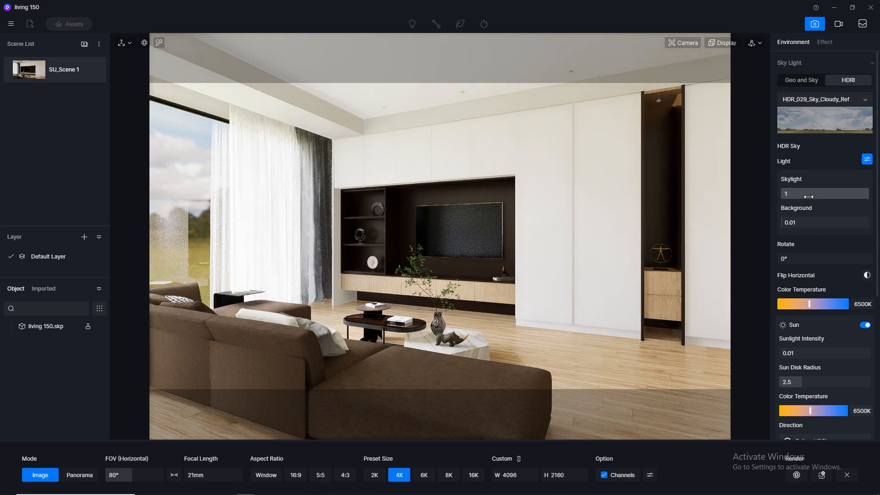
left_click(809, 196)
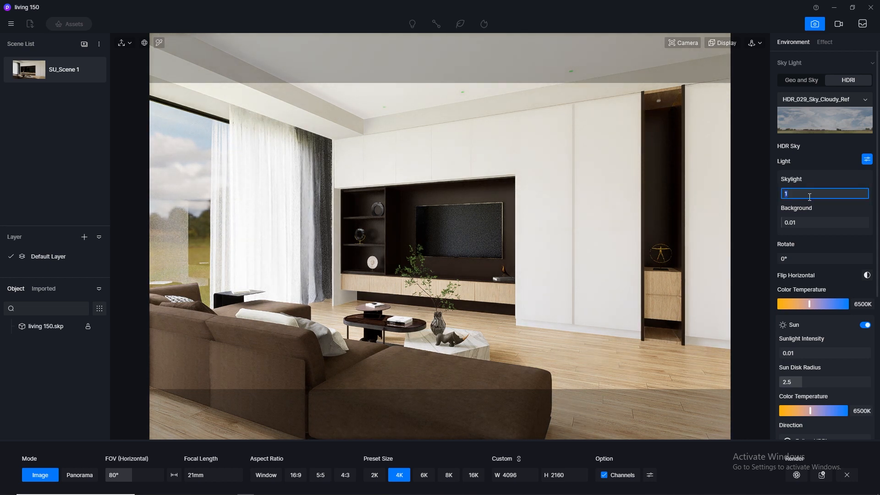
type("0.1")
key("Return")
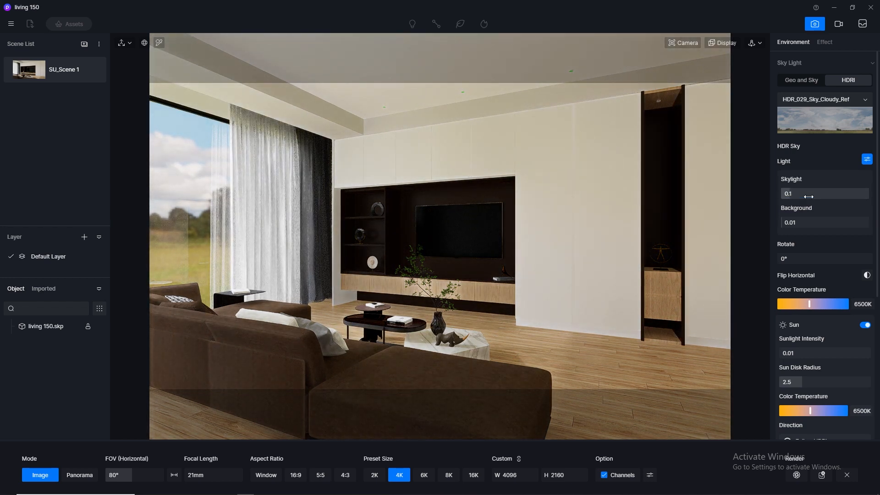
Set the HDR sky's Skylight to 0.5 and update SU_Scene 1, leaving the image render mode.
left_click(805, 197)
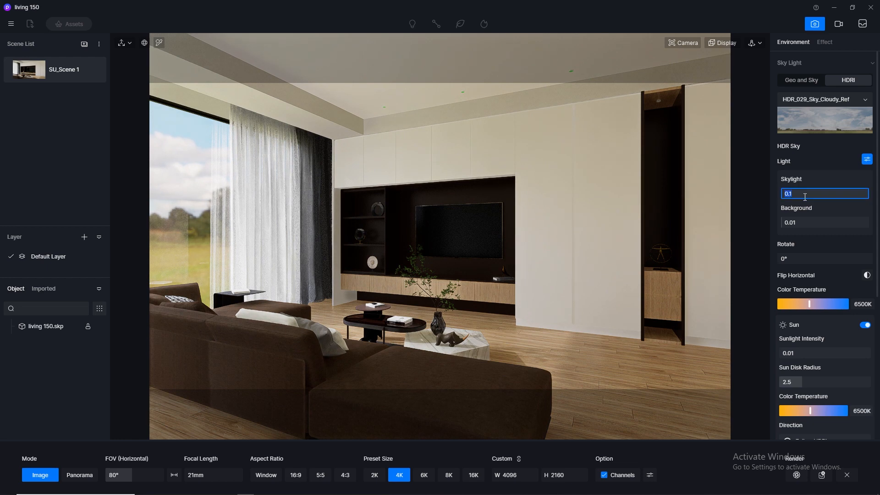
type("0.")
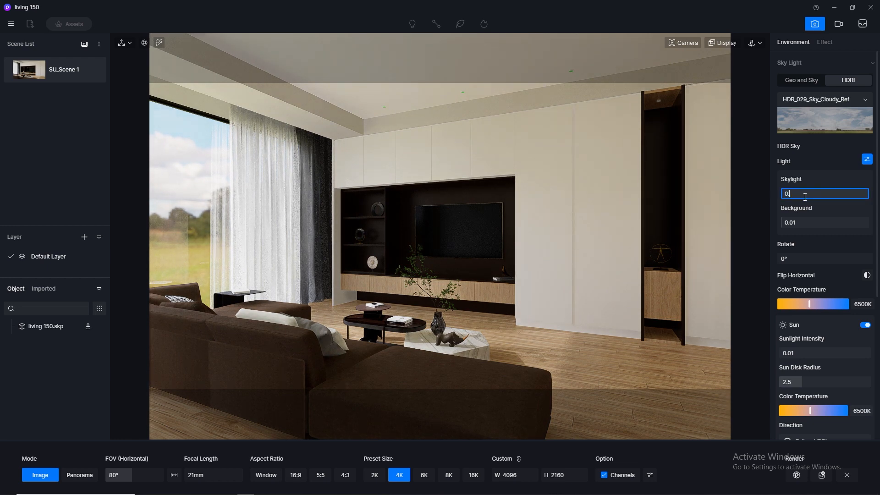
type("5")
key("Return")
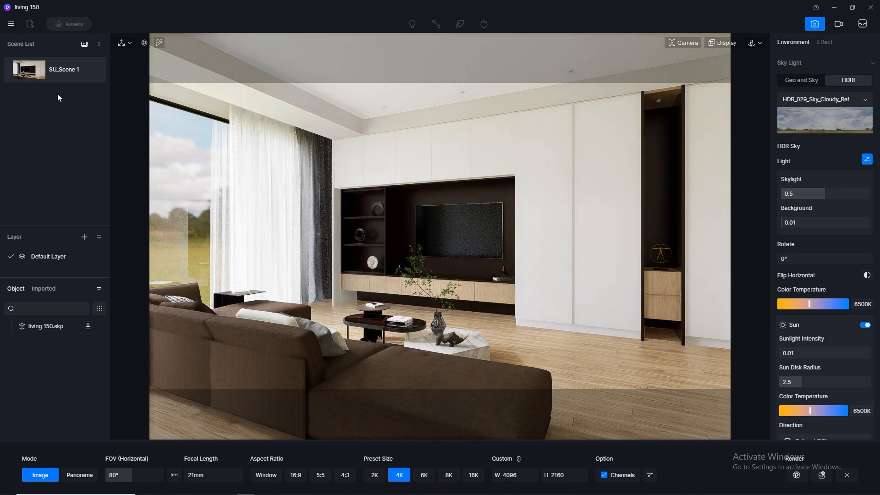
left_click(93, 70)
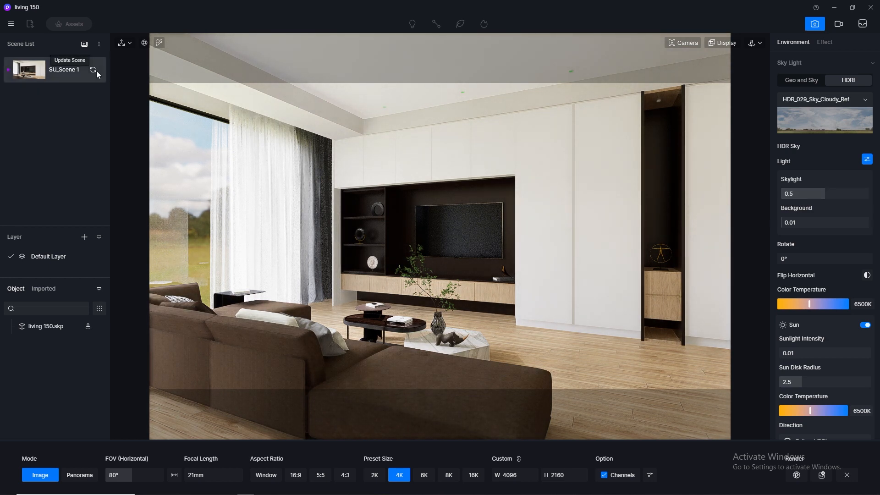
left_click(815, 24)
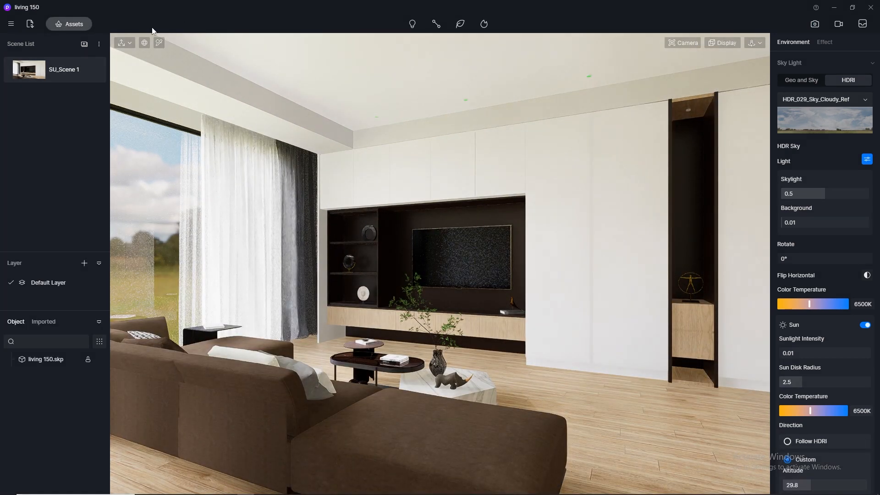
Make the ceiling downlights' washer material emissive with a colour temperature of 3500, and return to the SU_Scene 1 view.
scroll(473, 84, "up", 6)
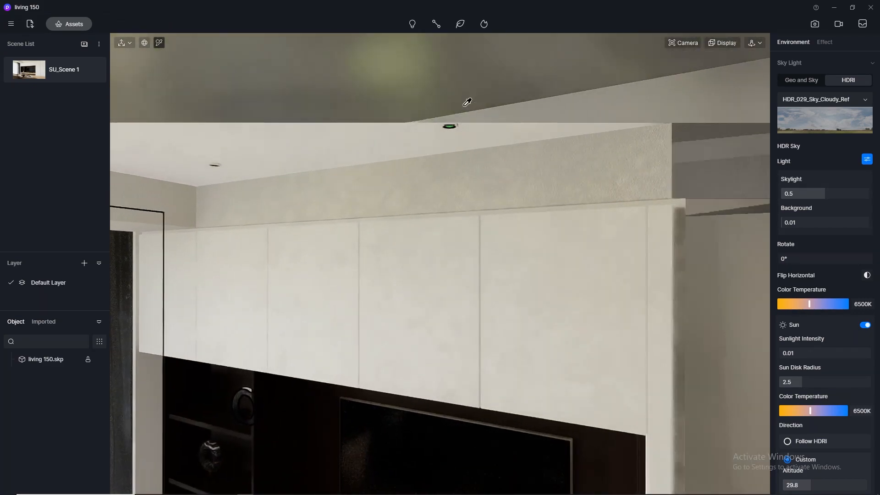
right_click_drag(463, 107, 468, 100)
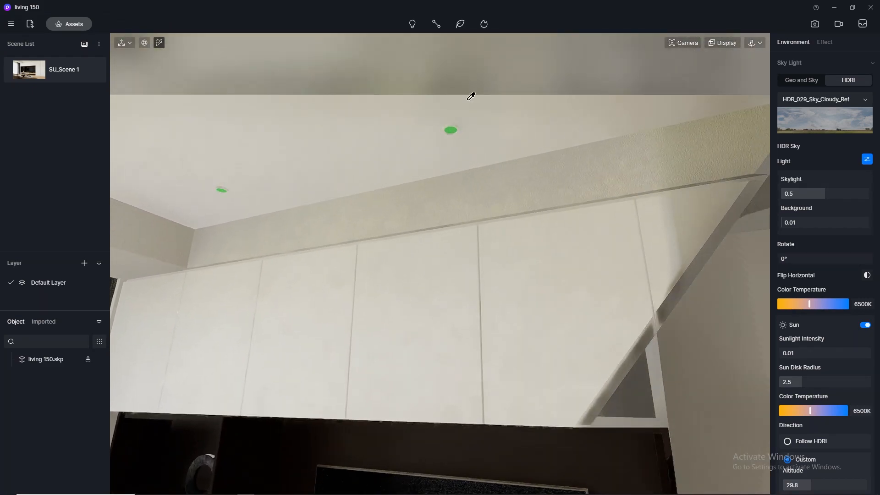
left_click(456, 130)
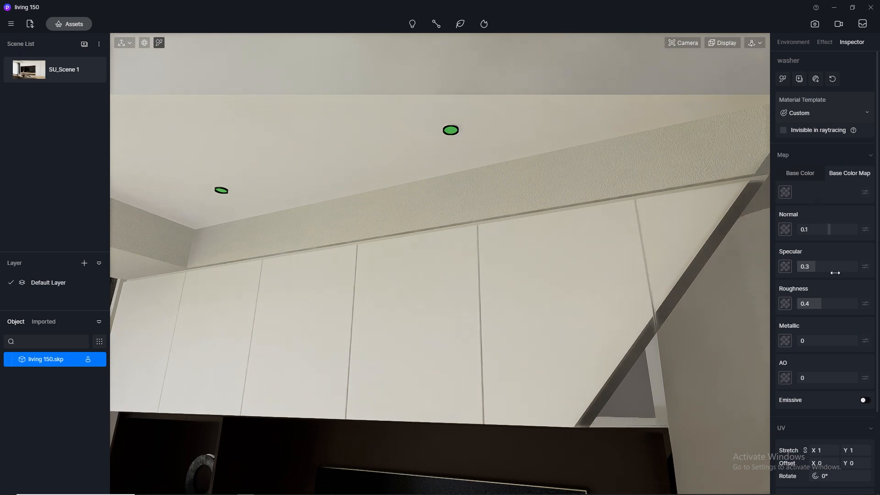
left_click(865, 402)
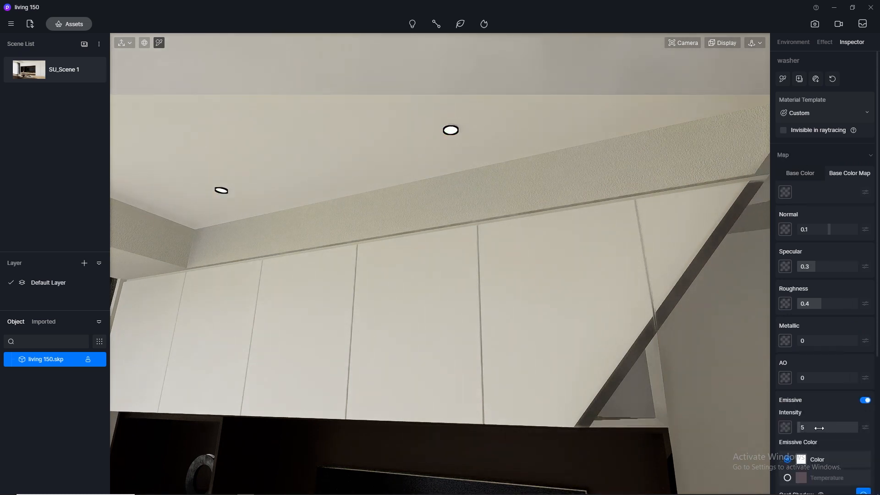
left_click(787, 478)
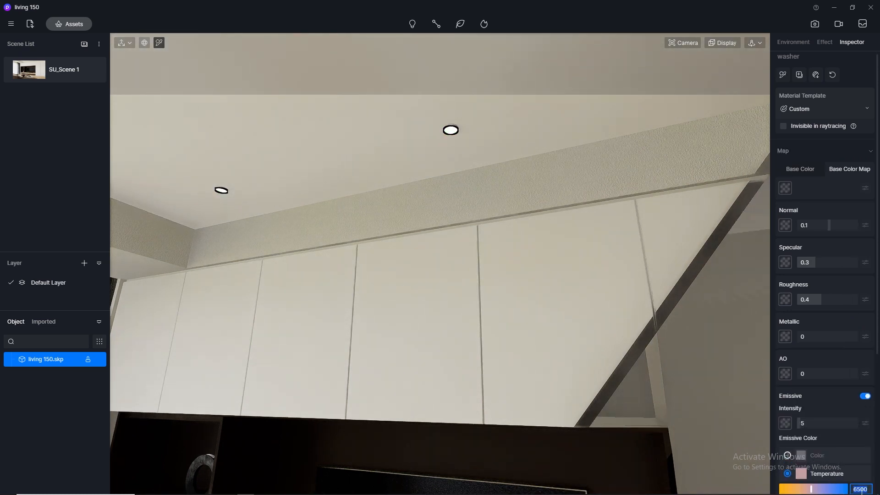
left_click(862, 490)
key("Return")
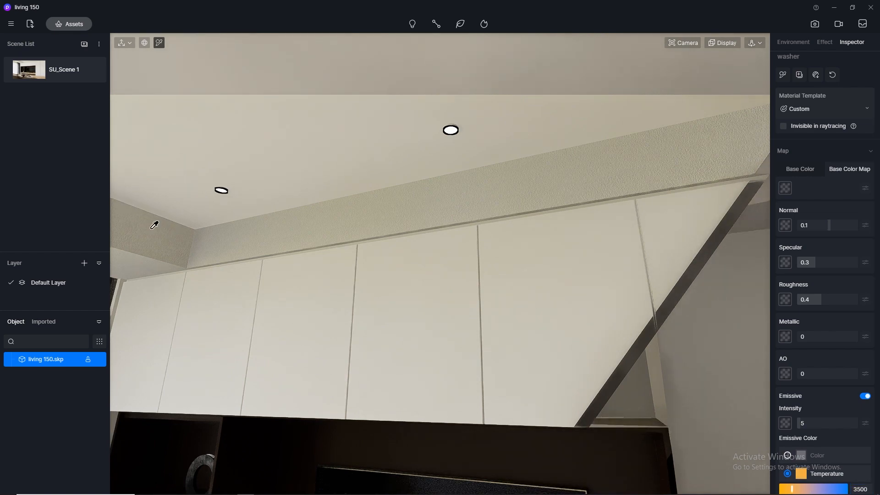
left_click(34, 77)
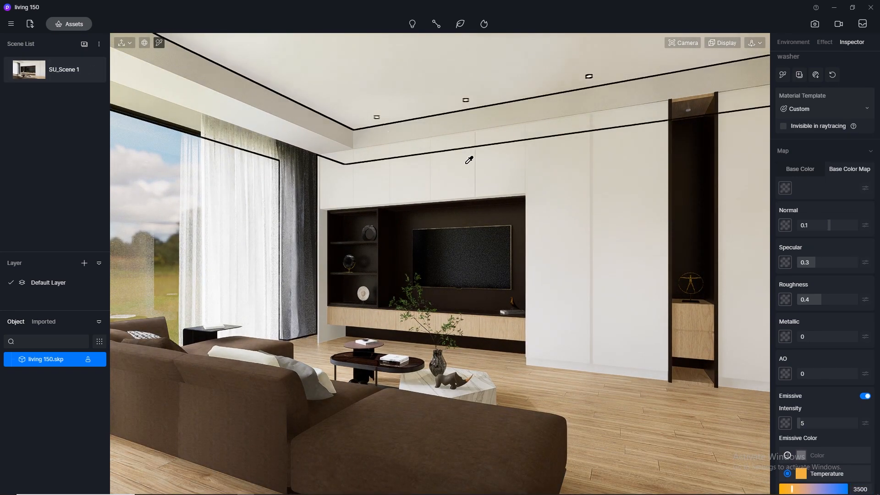
Turn on Emissive for the led tv strip above the television and set its colour temperature to 3500.
scroll(397, 239, "up", 8)
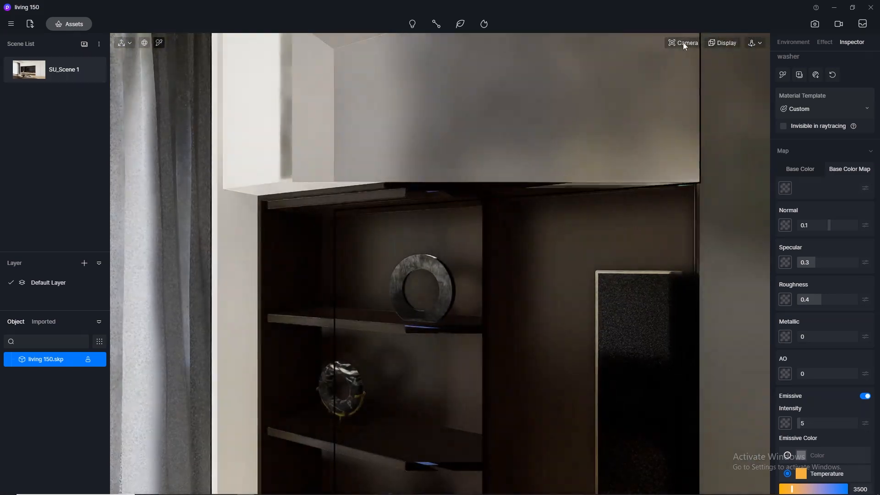
left_click(683, 43)
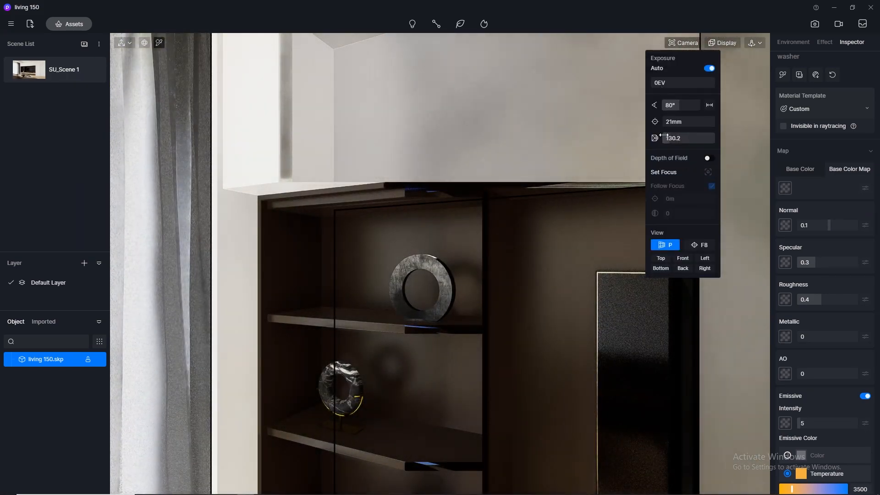
scroll(565, 200, "up", 3)
right_click_drag(565, 200, 173, 147)
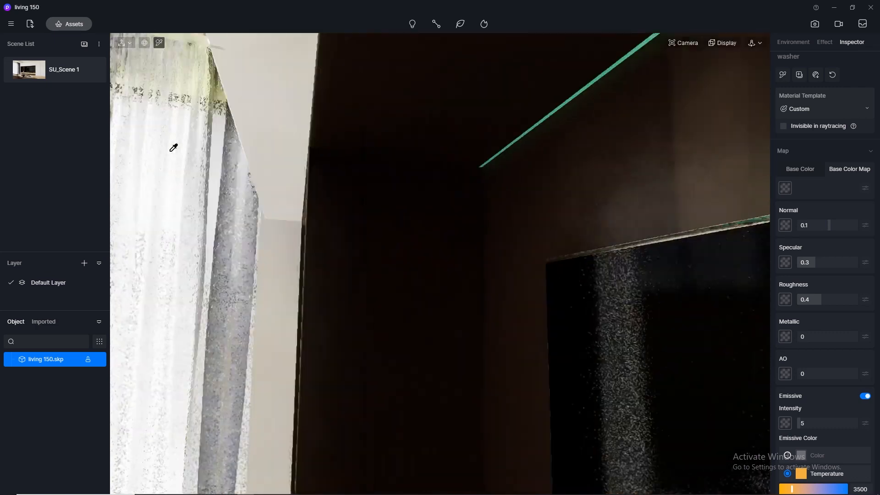
left_click(526, 85)
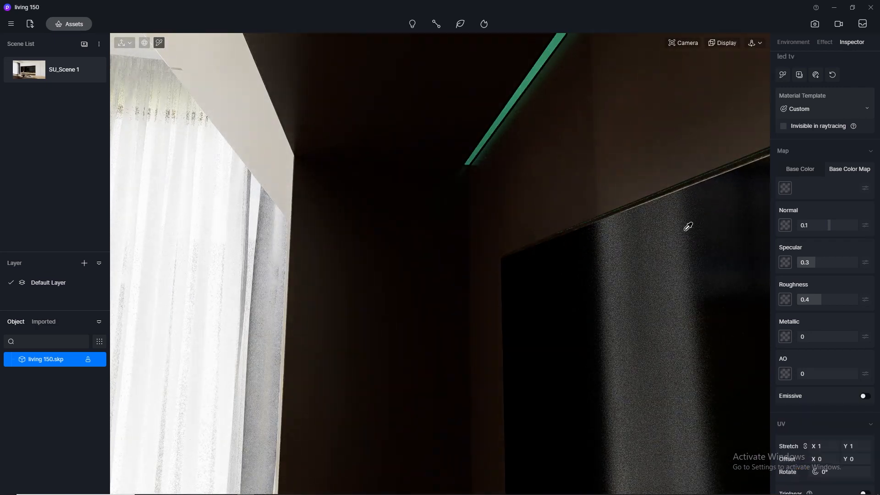
left_click(865, 396)
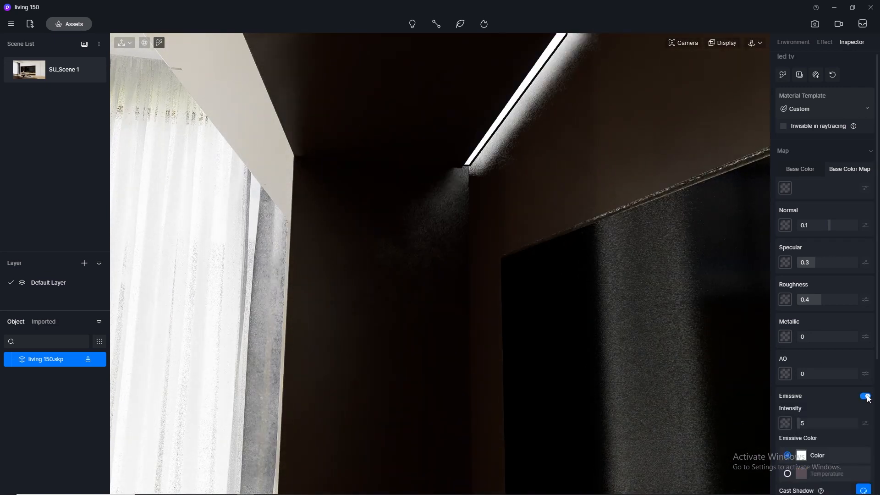
left_click(787, 473)
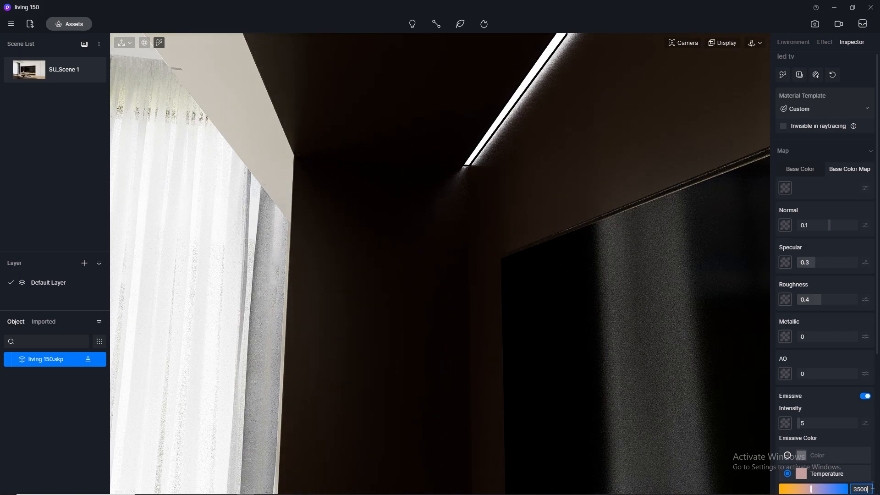
key("Return")
From the SU_Scene 1 view, try the led tv material's emissive intensity at 75.9 and 5, and set it to 15.
scroll(450, 274, "down", 5)
right_click_drag(373, 281, 432, 212)
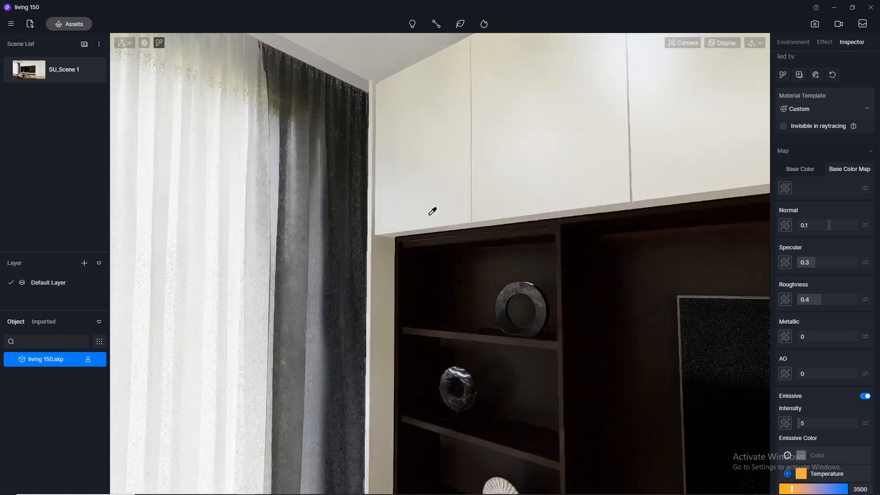
scroll(377, 167, "down", 5)
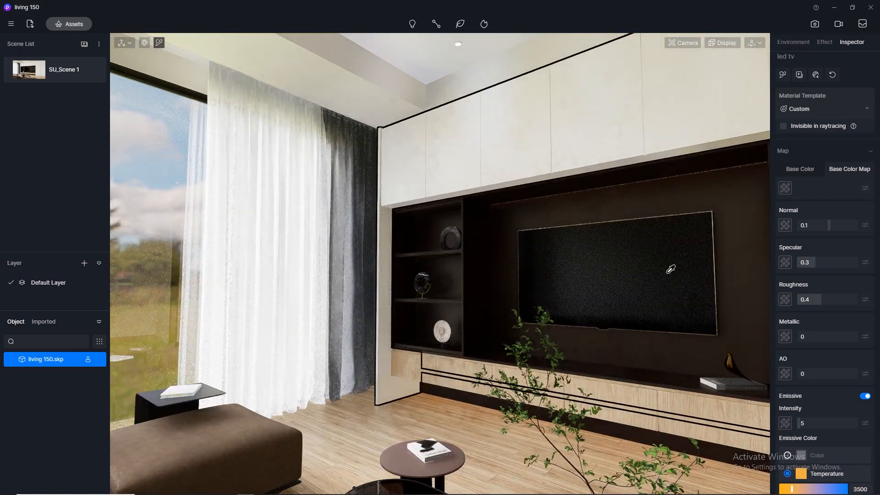
right_click_drag(671, 269, 530, 257)
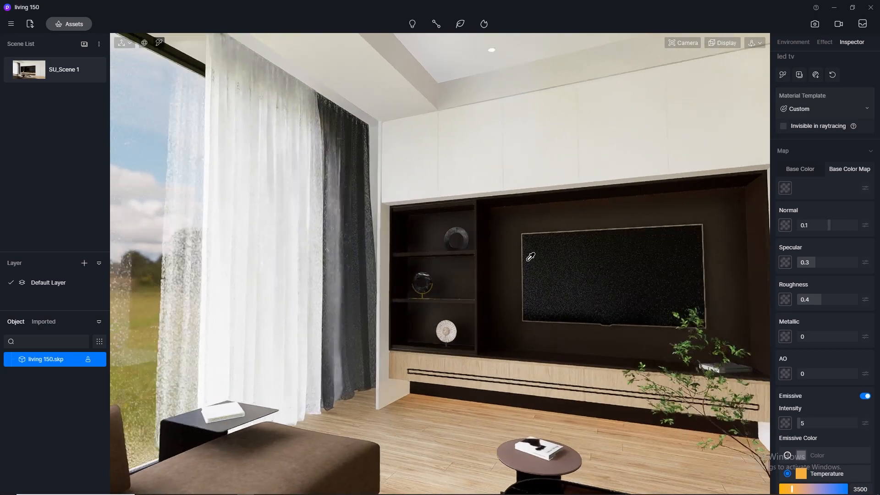
left_click(29, 73)
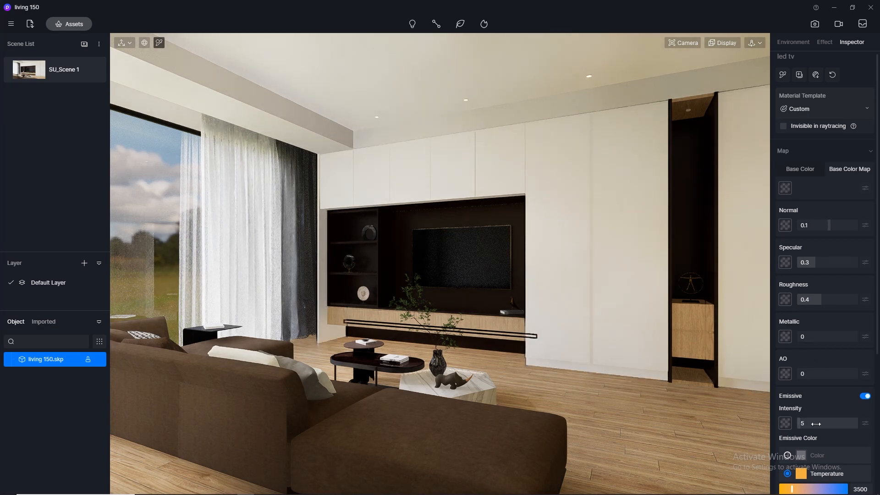
left_click_drag(820, 424, 843, 423)
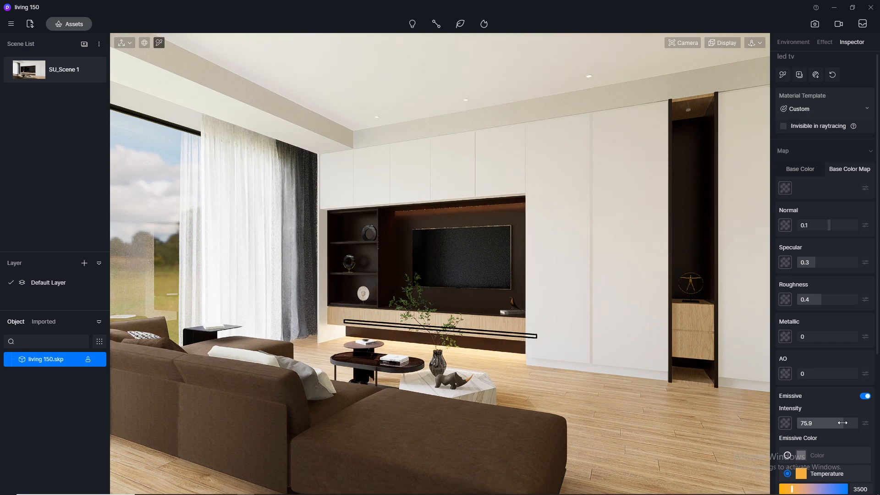
left_click_drag(842, 423, 811, 425)
left_click(812, 425)
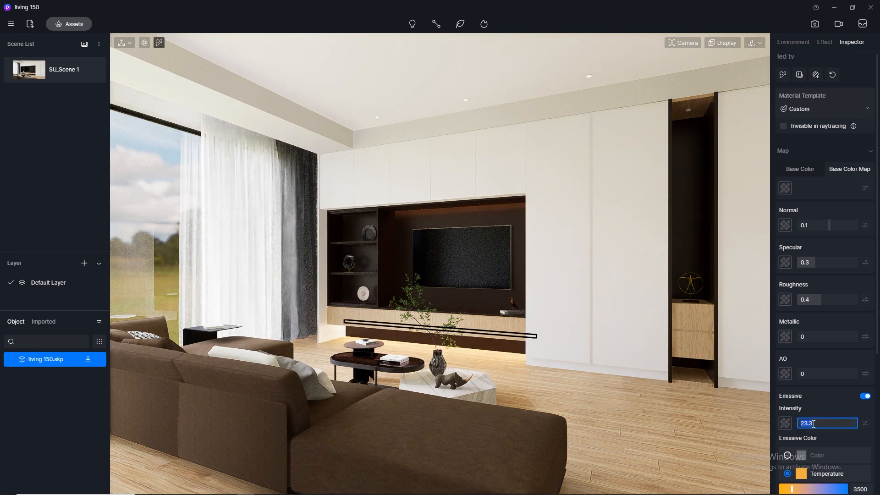
type("5")
key("Return")
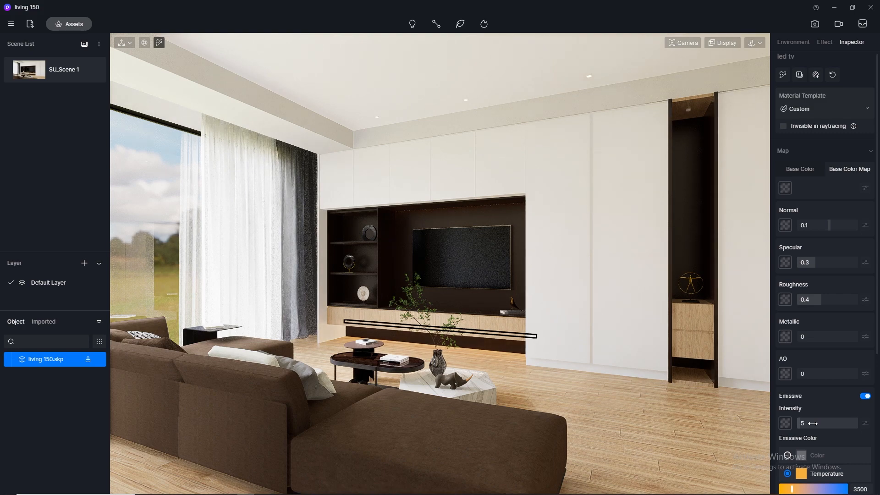
type("15")
key("Return")
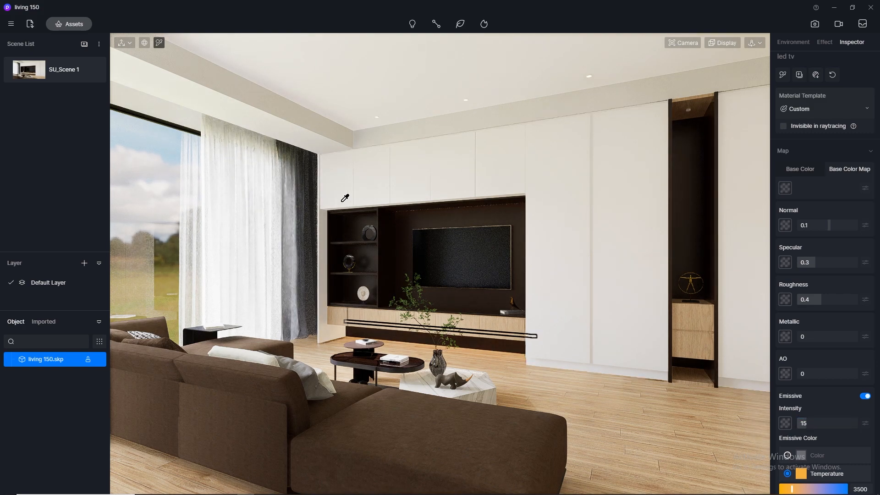
Make the led shelf strips emissive at temperature 3500, return to SU_Scene 1 and set their intensity to 15.
scroll(344, 197, "up", 2)
scroll(323, 214, "up", 5)
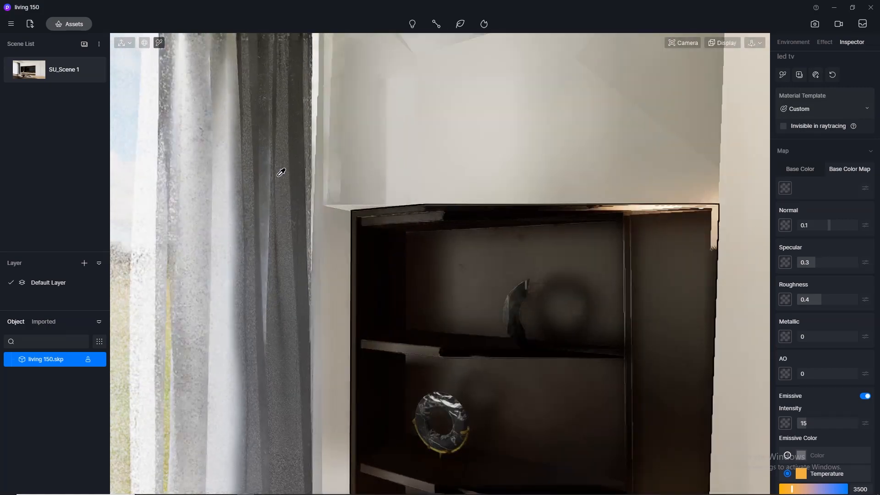
middle_click_drag(281, 172, 183, 151)
middle_click_drag(470, 243, 162, 212)
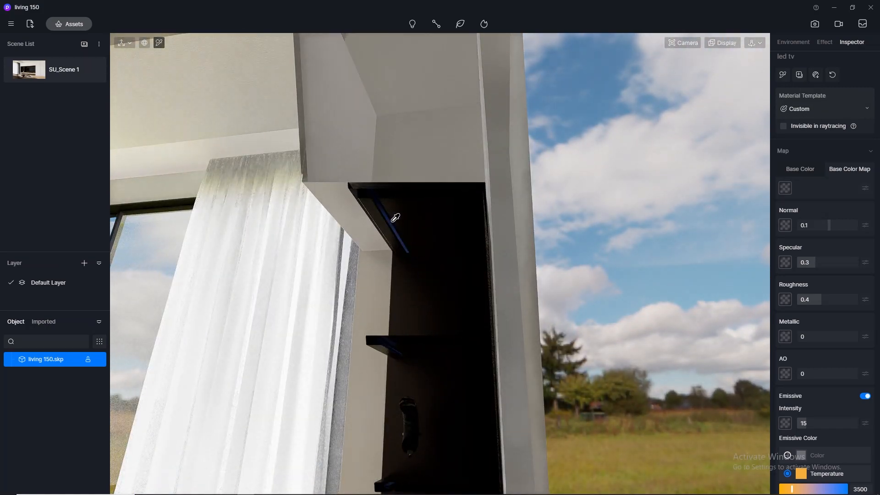
left_click(393, 217)
left_click(865, 396)
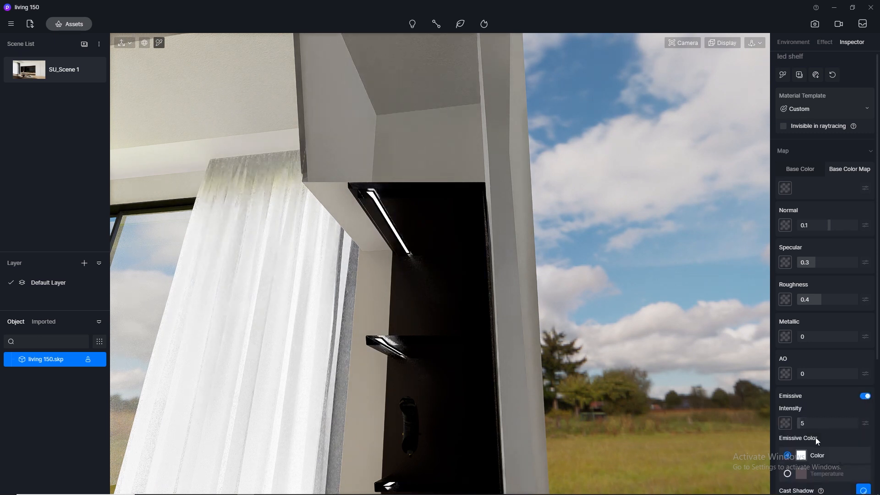
left_click(788, 474)
left_click(862, 489)
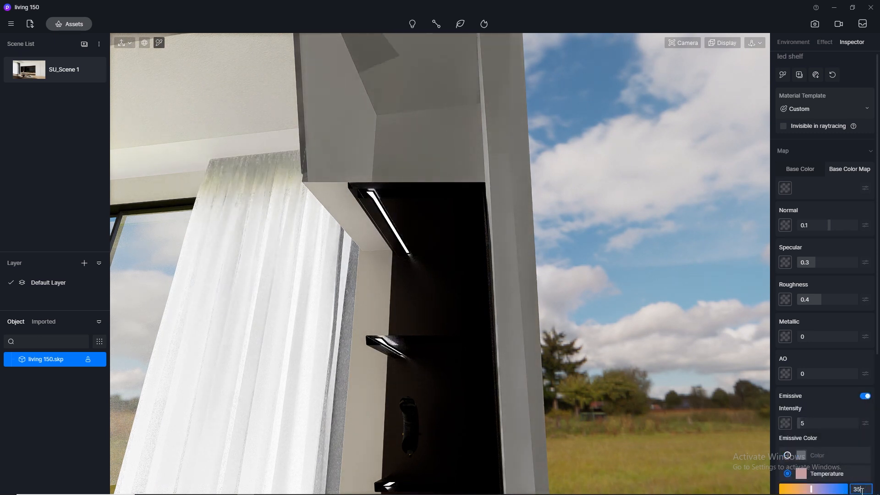
left_click(30, 70)
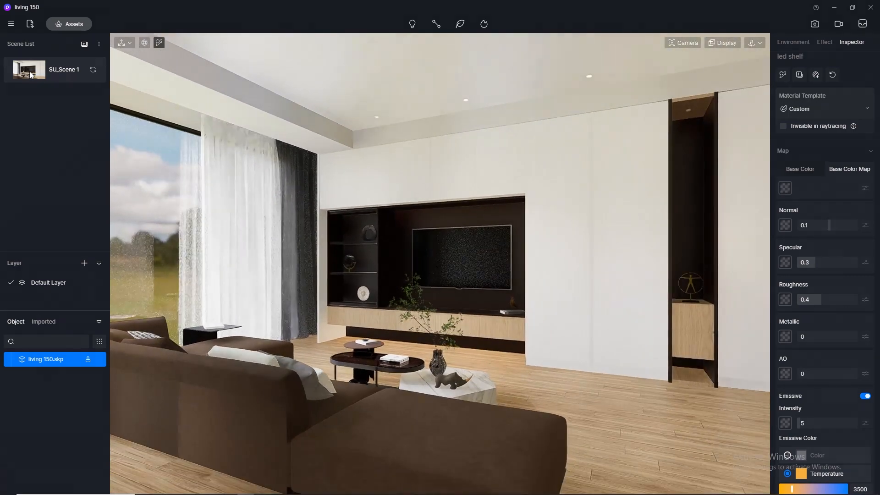
left_click(816, 420)
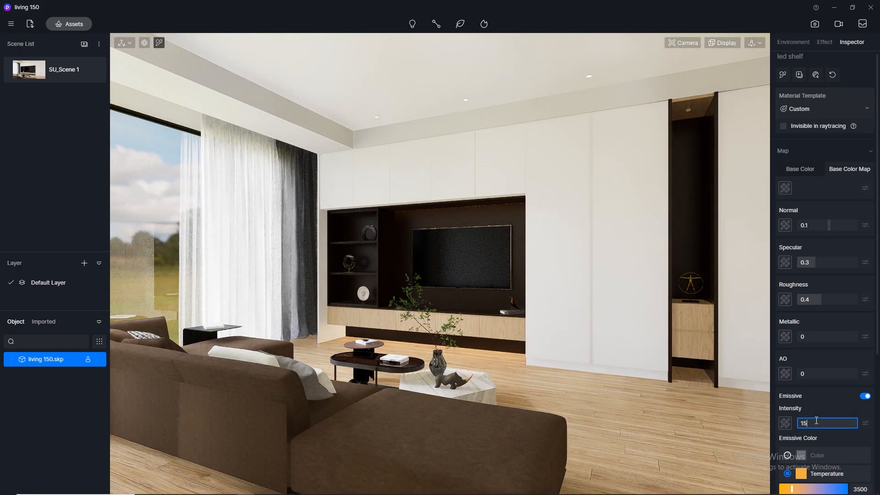
key("Return")
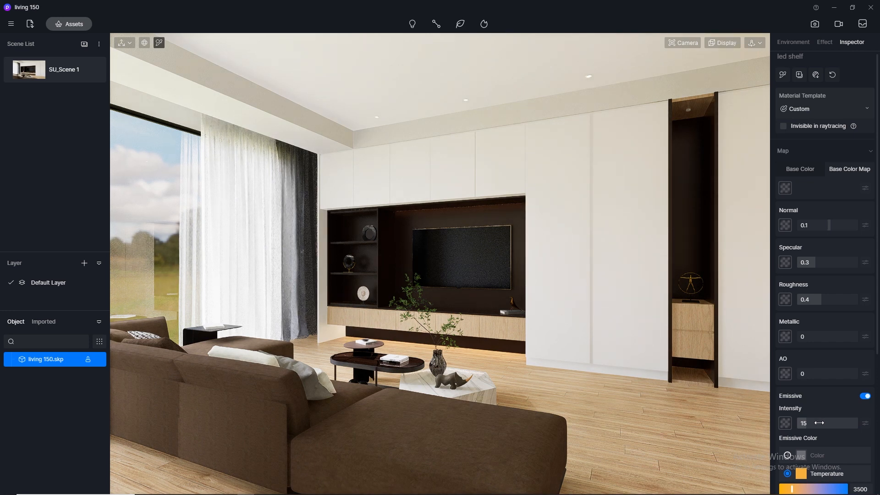
Try the led shelf material's emissive intensity at 100 and 31.6 for comparison, and set it back to 15.
left_click_drag(814, 425, 858, 430)
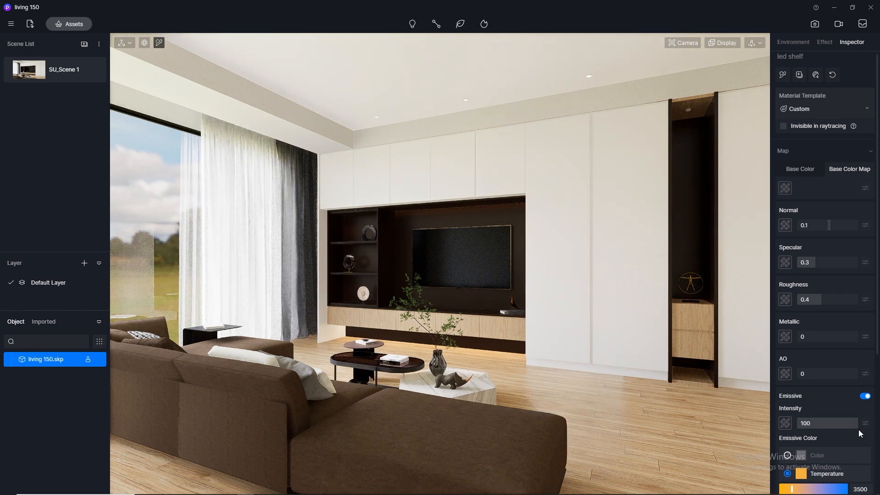
left_click_drag(854, 425, 816, 425)
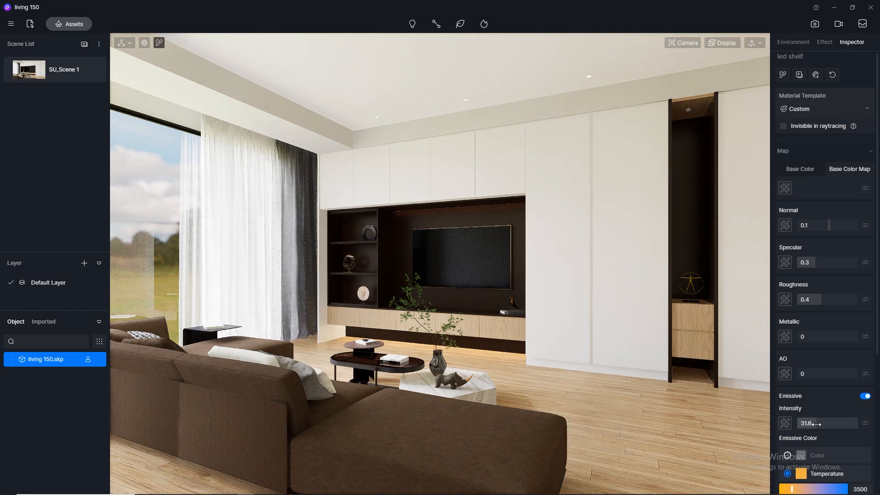
left_click(817, 425)
type("15")
key("Return")
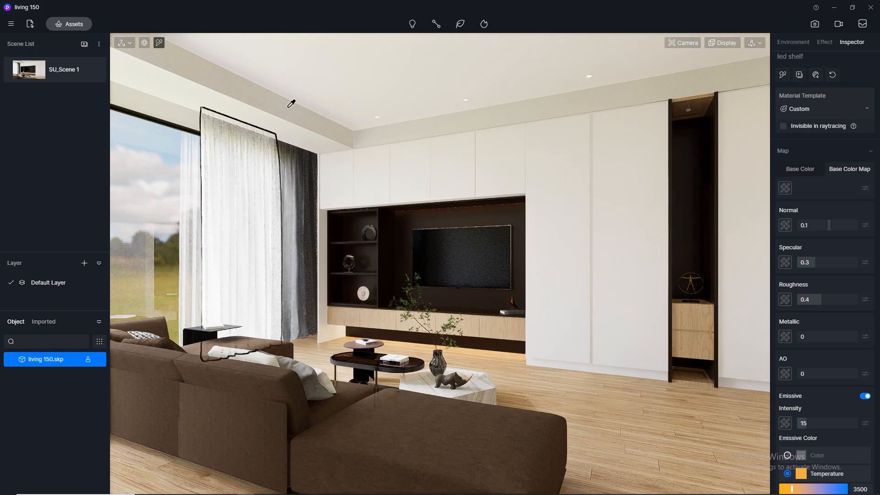
Make the led curt strip above the curtains emissive with temperature 3500, and return to the SU_Scene 1 view.
scroll(281, 139, "up", 3)
middle_click_drag(281, 139, 706, 146)
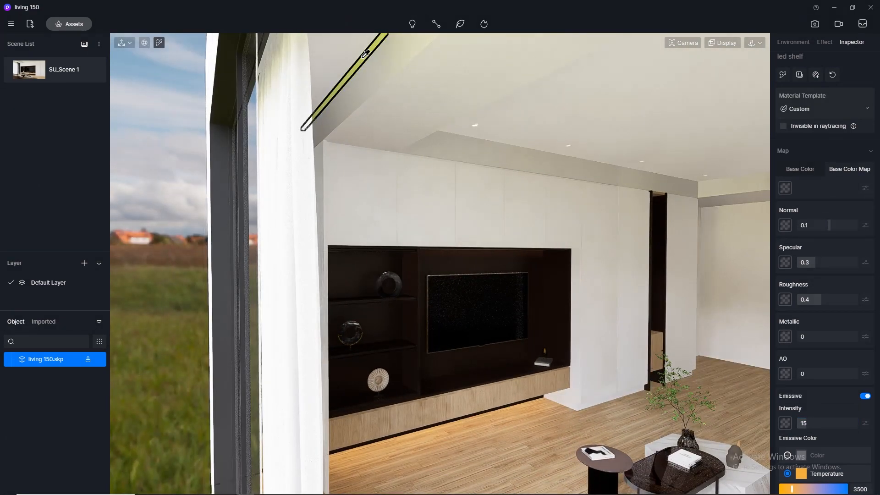
left_click(366, 55)
left_click(865, 396)
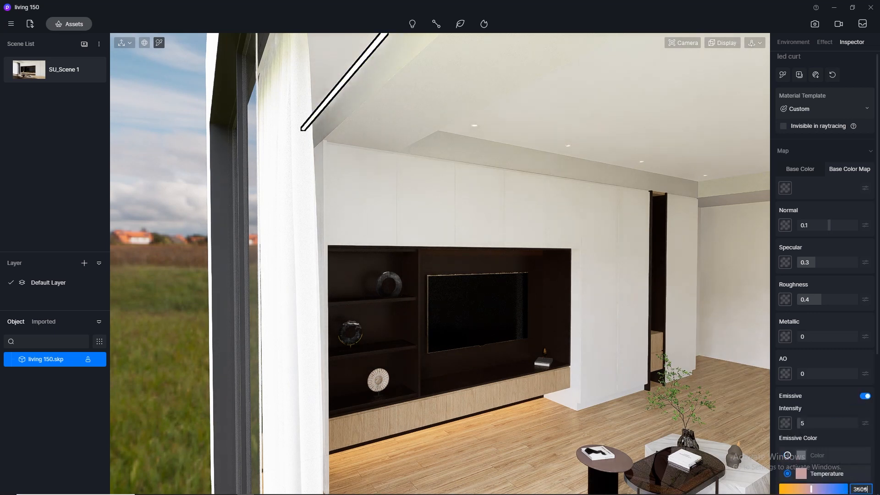
key("Return")
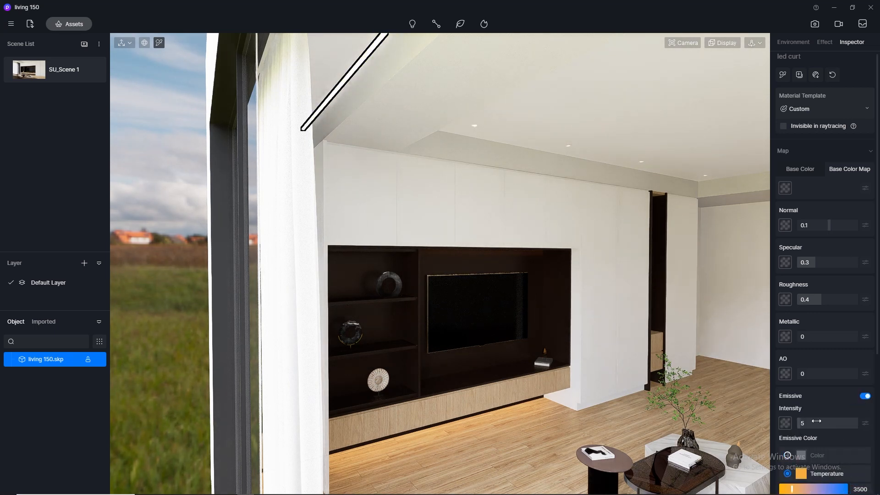
left_click(23, 73)
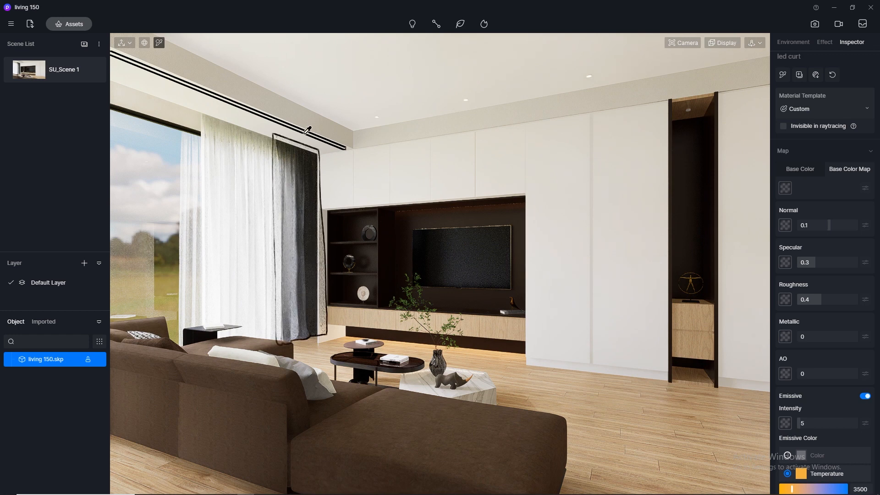
Set the led curt material's emissive intensity to 15.
left_click(816, 423)
type("15")
key("Return")
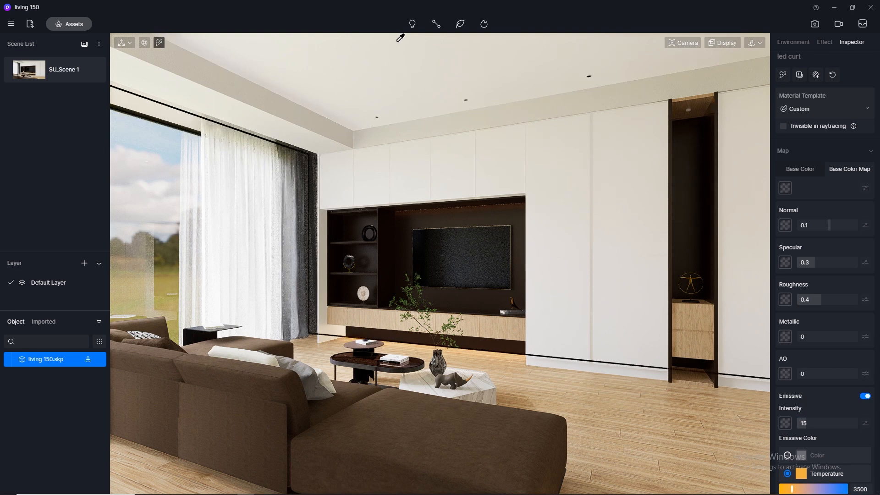
Place a spotlight below the ceiling downlight nearest the curtains and shift it along X to -396.
left_click(412, 25)
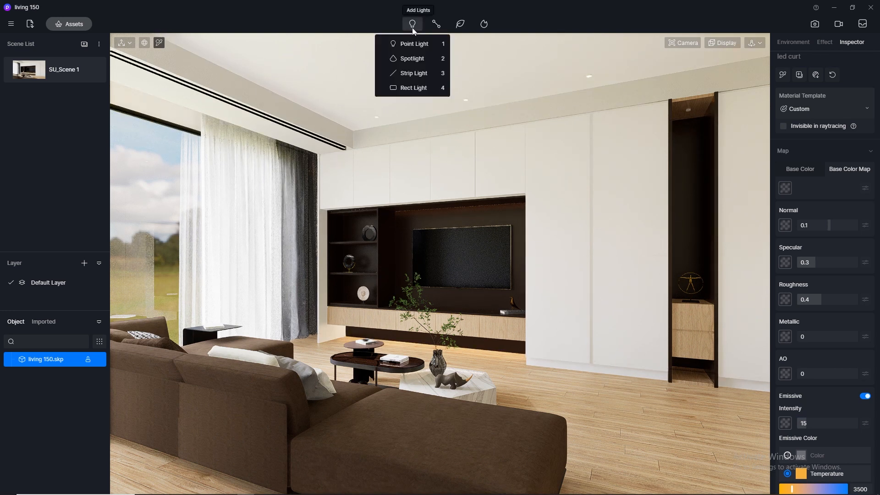
left_click(410, 59)
scroll(381, 119, "up", 5)
scroll(387, 127, "up", 3)
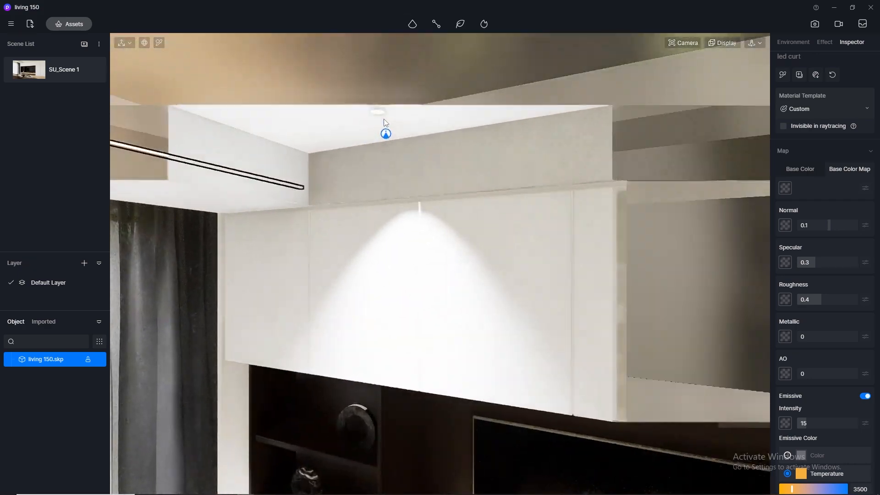
left_click(383, 125)
right_click_drag(484, 108, 464, 87)
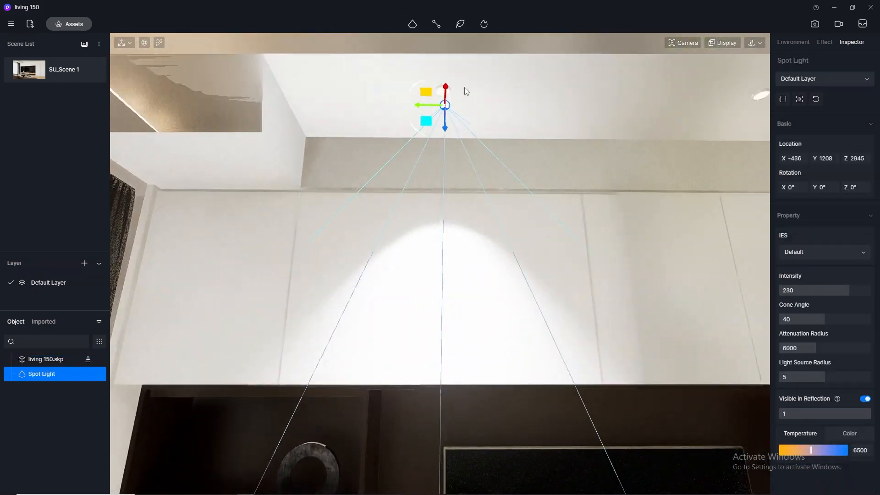
right_click_drag(442, 120, 165, 151)
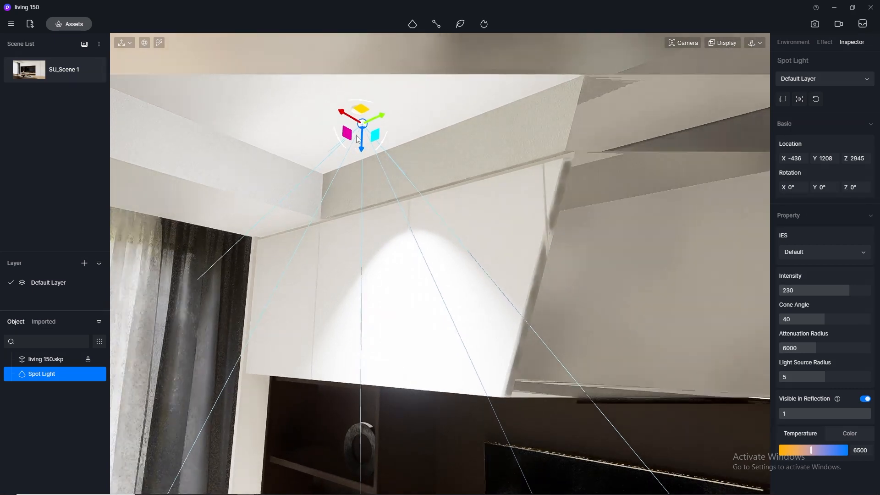
left_click_drag(345, 113, 324, 141)
right_click_drag(324, 141, 507, 122)
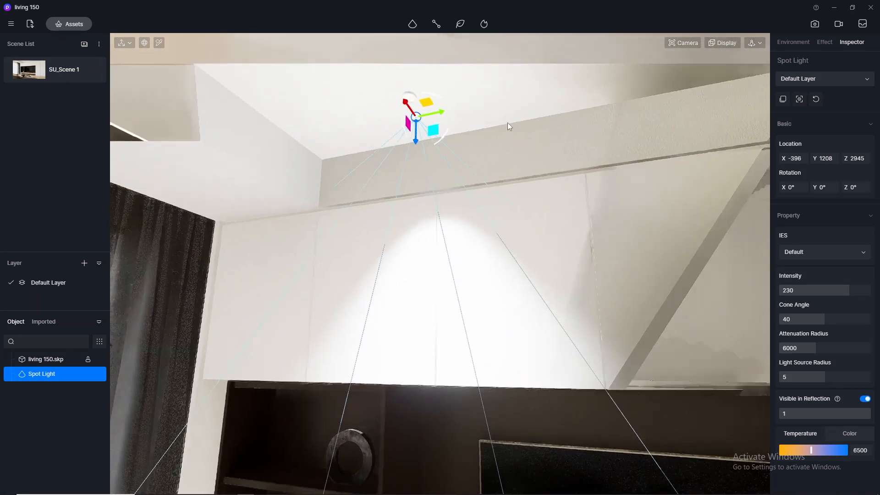
Set the spotlight's color temperature to 3500 and its intensity to 1.
left_click(867, 446)
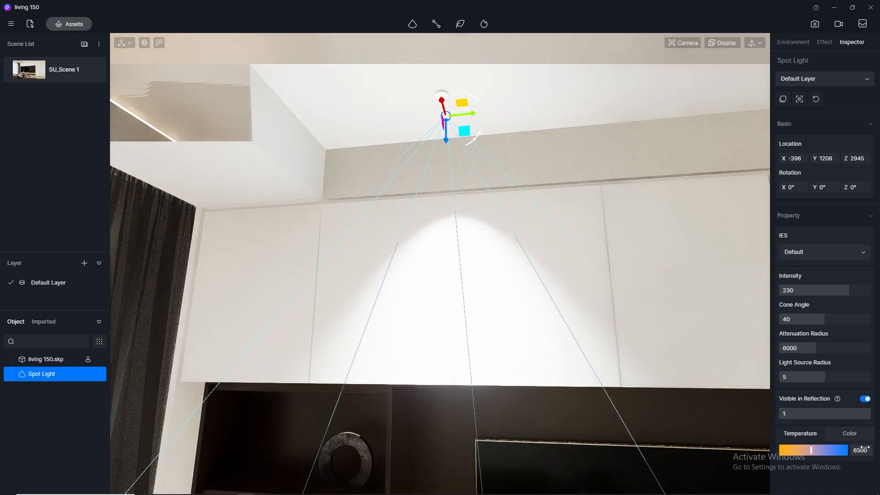
type("3500")
key("Return")
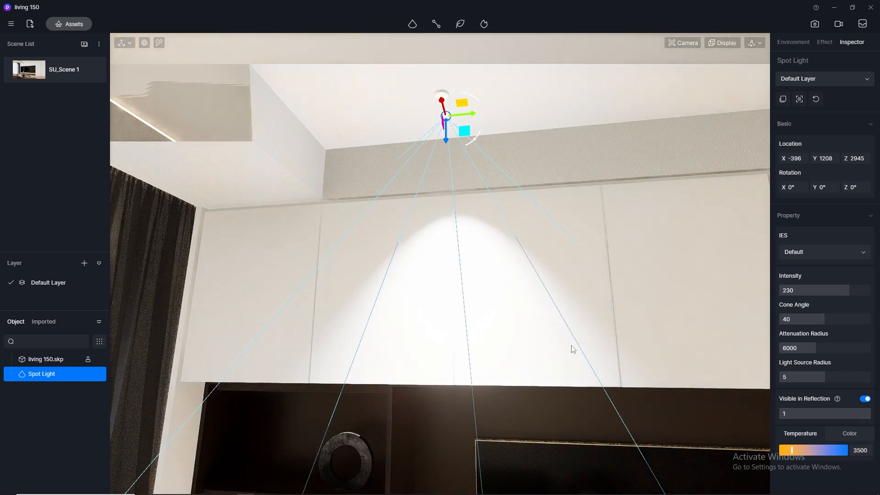
left_click(797, 290)
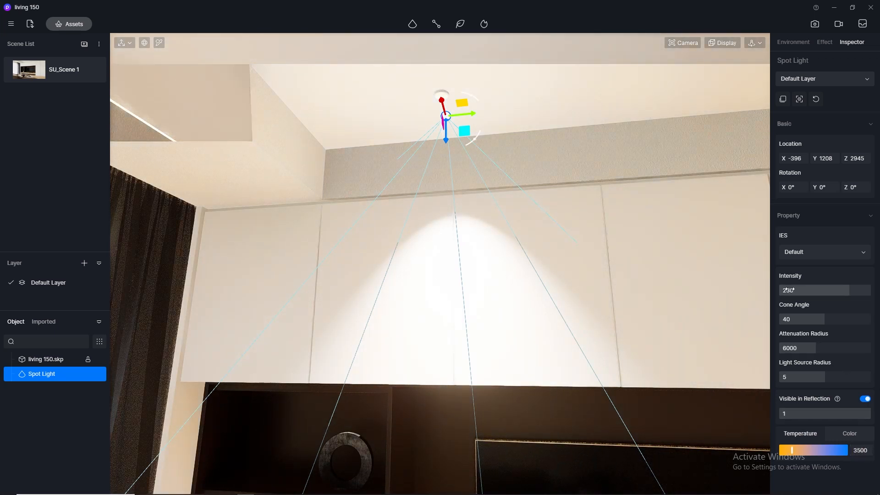
type("1")
key("Return")
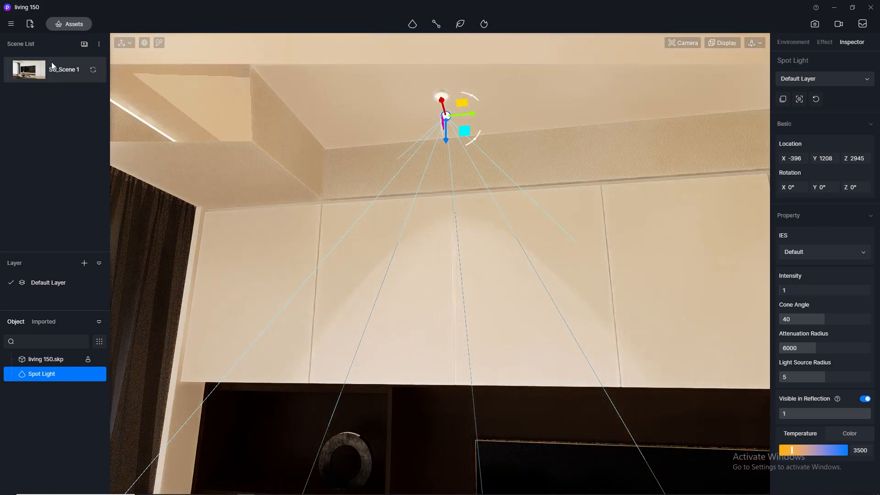
From the SU_Scene 1 view, reduce the spotlight's attenuation radius to about 2558 and set its intensity to 5.
left_click(39, 71)
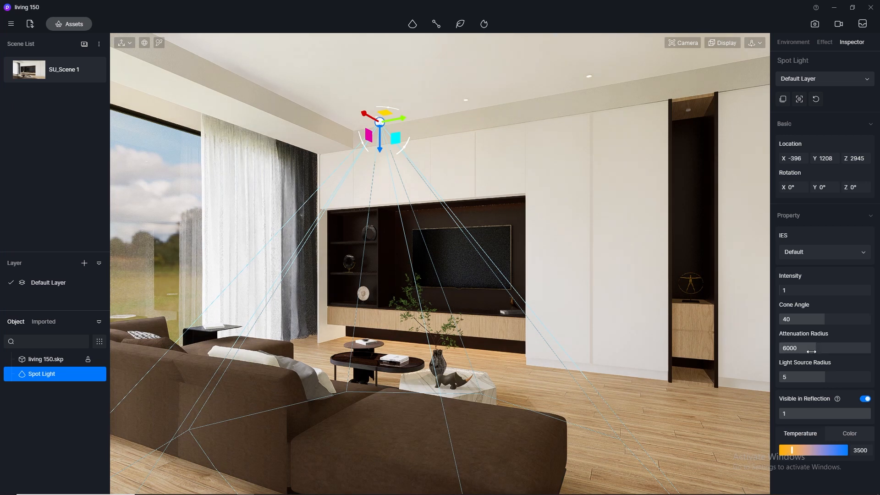
mouse_move(810, 351)
left_mouse_down()
mouse_move(783, 356)
mouse_move(794, 356)
left_mouse_up()
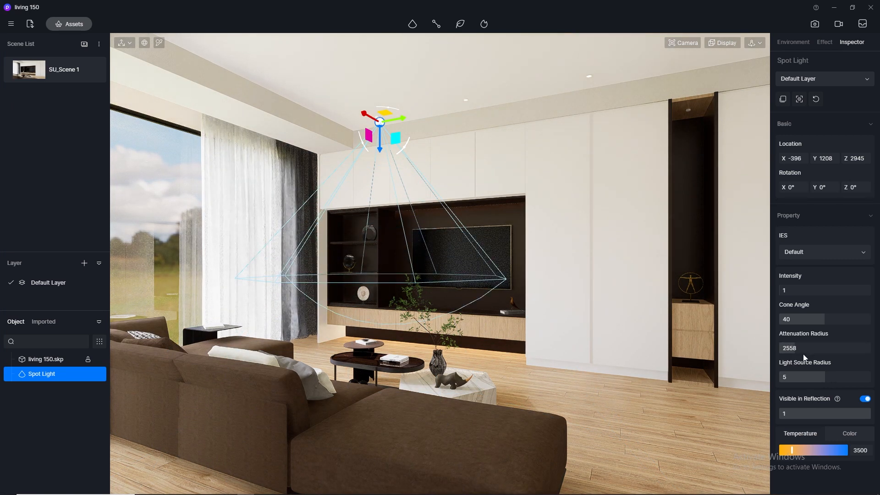
left_click(812, 289)
key("Return")
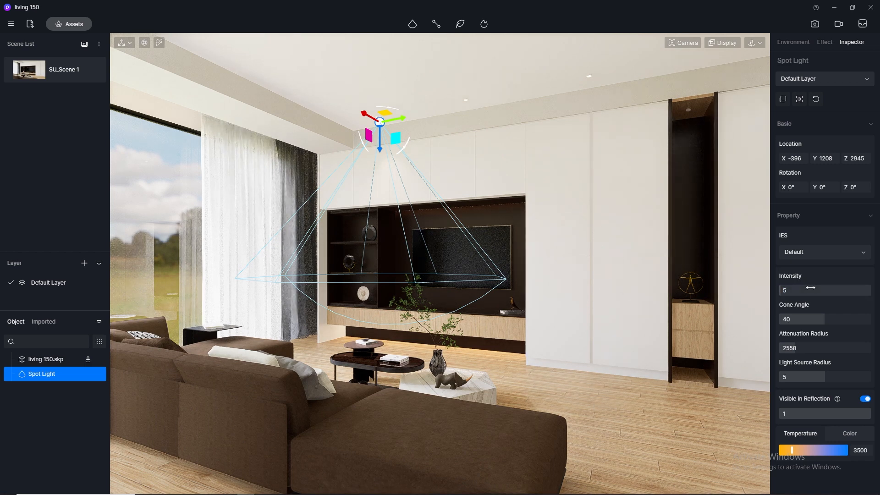
left_click(670, 439)
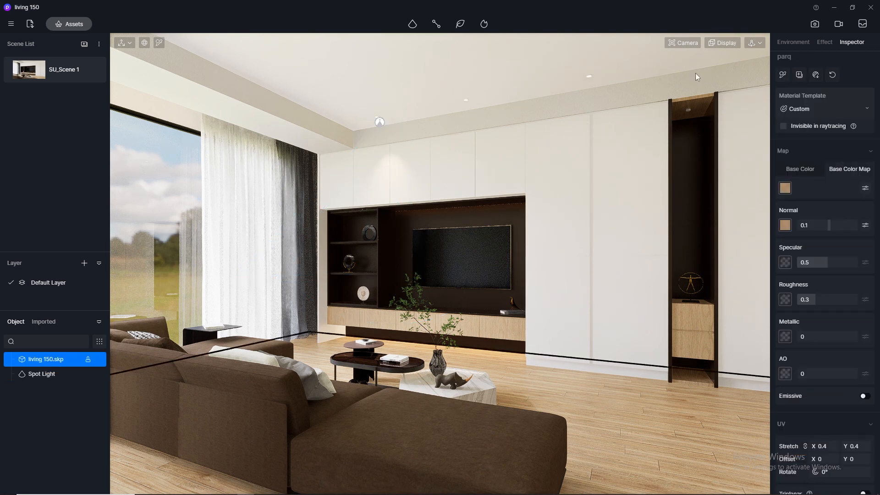
Adjust the sun's custom azimuth to 254.3 and update SU_Scene 1.
left_click(787, 42)
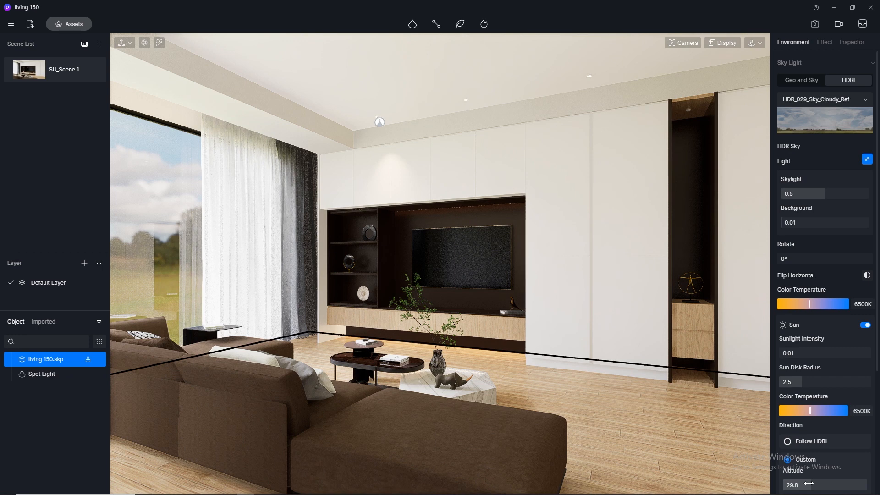
scroll(864, 425, "down", 3)
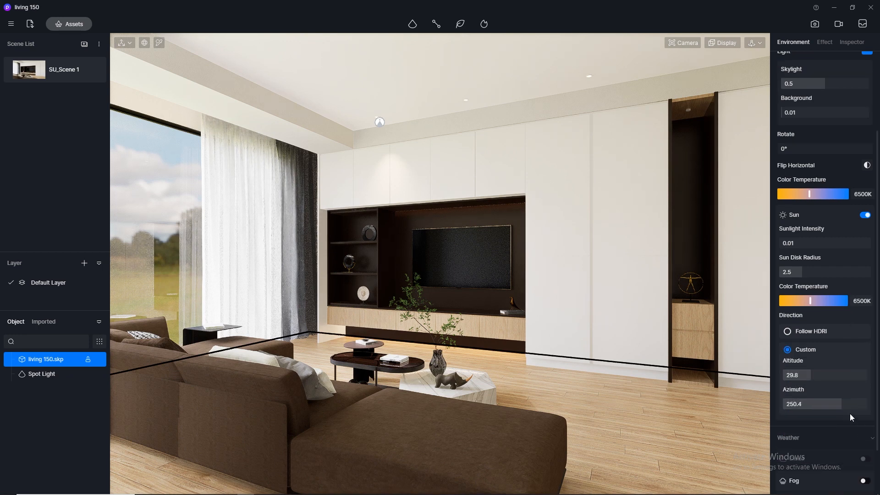
left_click_drag(836, 406, 843, 407)
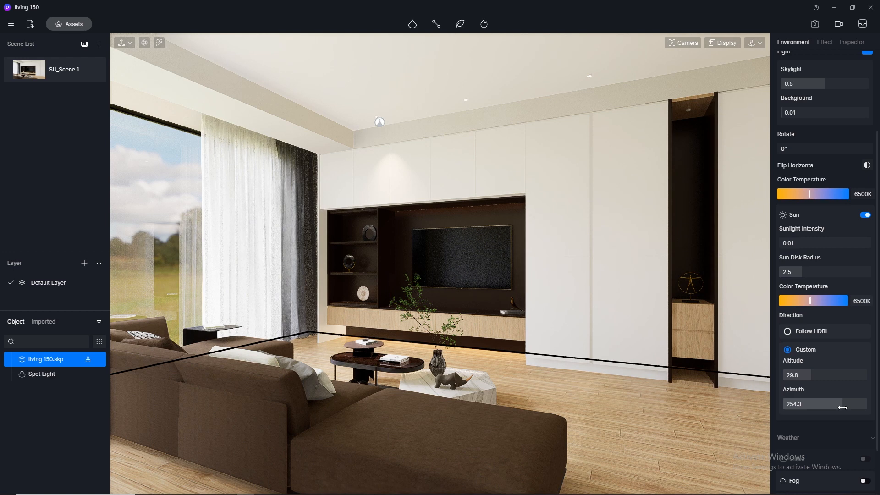
left_click(95, 73)
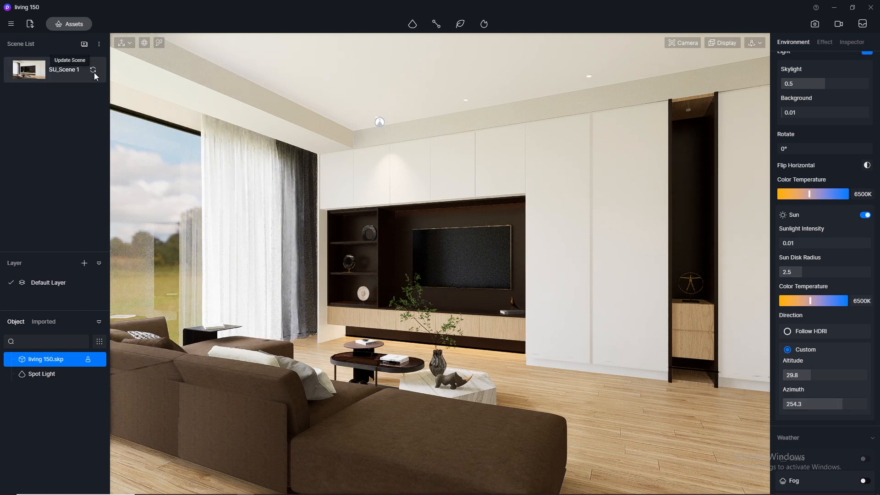
Try the spotlight's intensity at 1 and at 5 to compare the glow on the cabinets.
left_click(380, 123)
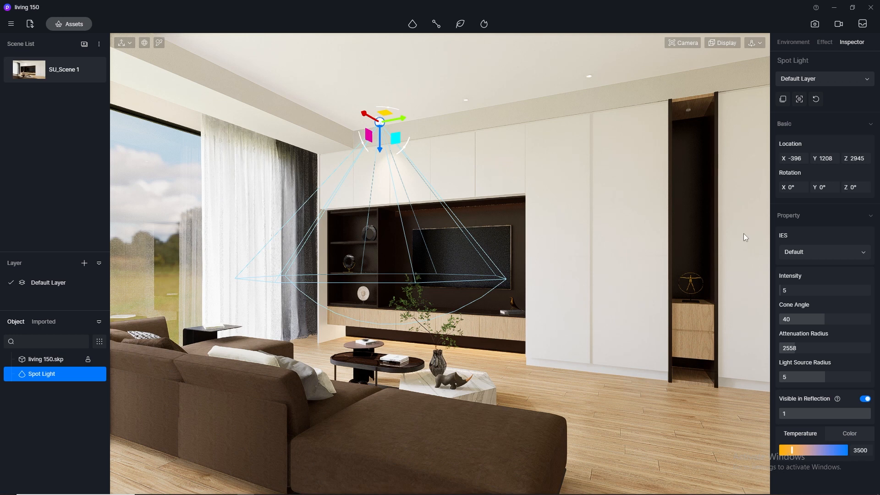
left_click(820, 290)
key("Return")
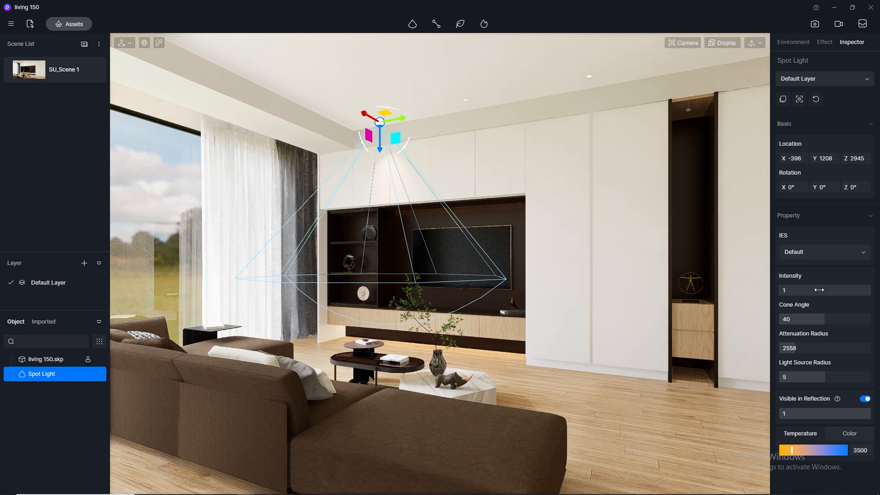
left_click(653, 439)
left_click(381, 122)
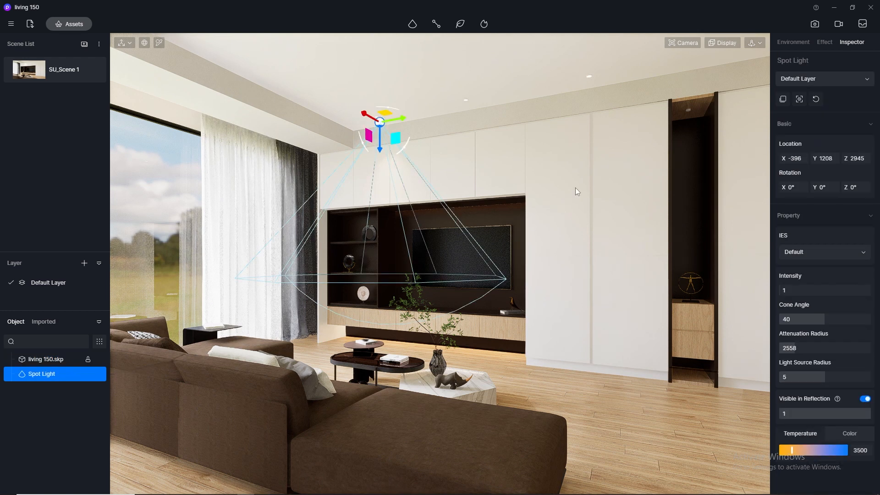
left_click(802, 290)
type("5")
key("Return")
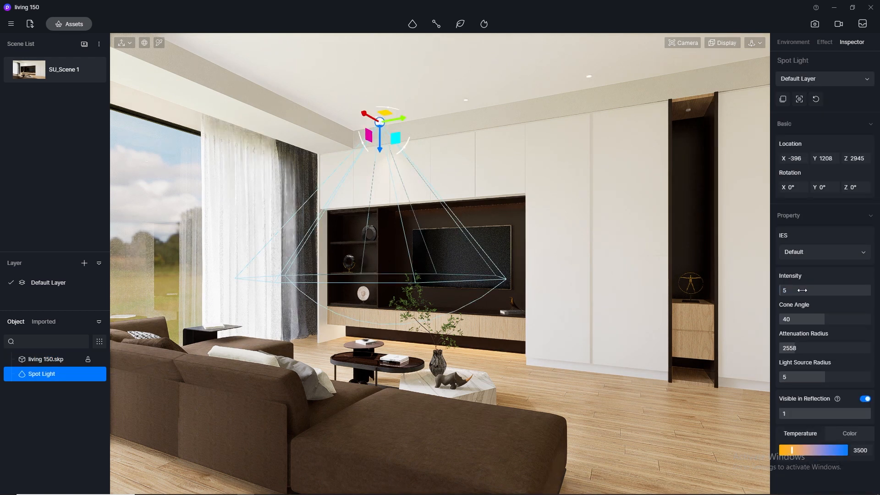
left_click(657, 410)
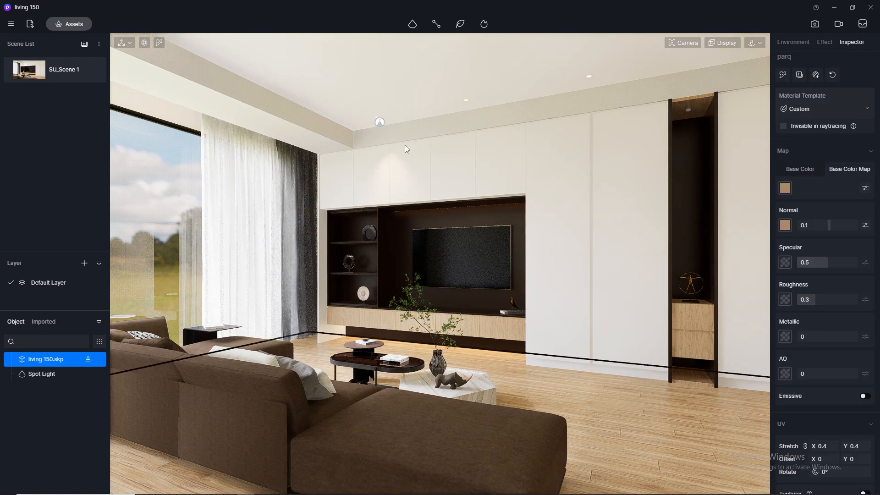
Set the spotlight's intensity to 15 and deselect it to check the effect.
left_click(380, 122)
left_click(805, 290)
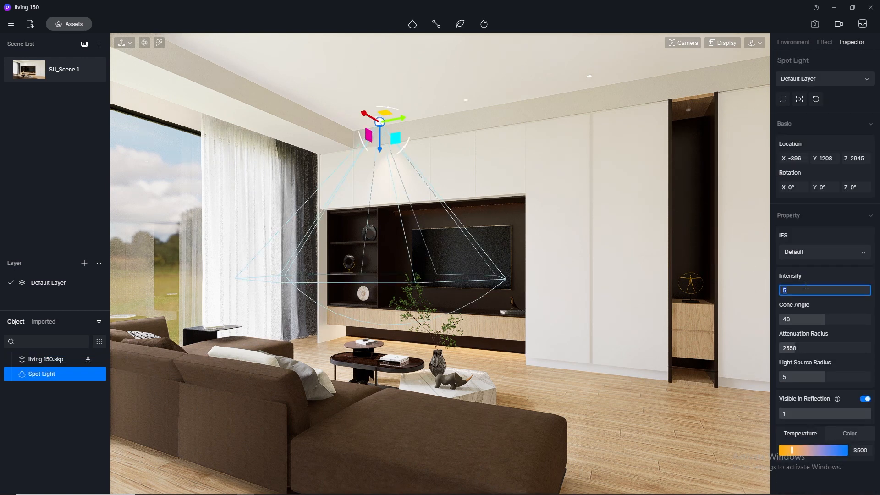
type("15")
key("Return")
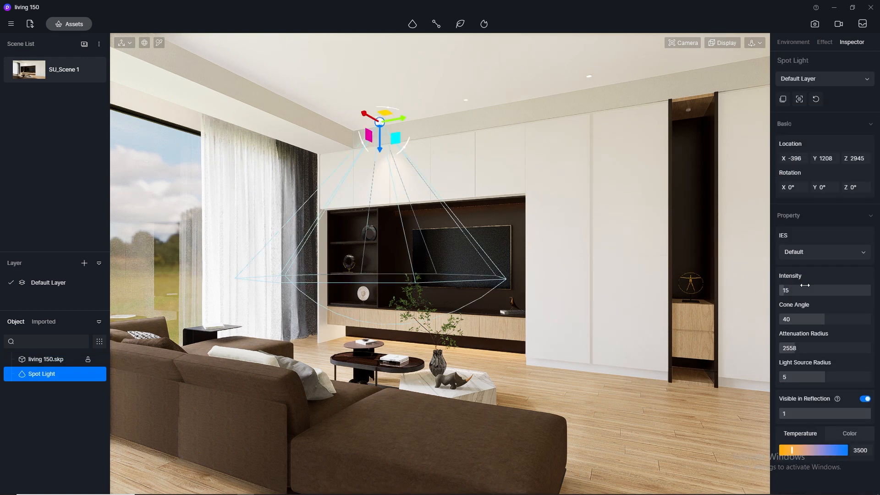
left_click(652, 435)
Copy the spotlight along the Y axis to the other two ceiling downlights, placing the farthest copy at about Y 3691.
left_click(380, 122)
left_click_drag(397, 124, 626, 92)
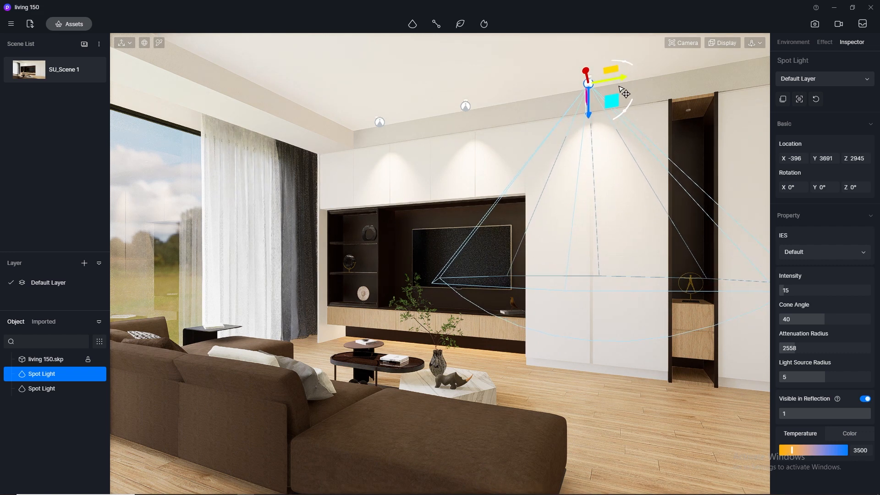
left_click(648, 459)
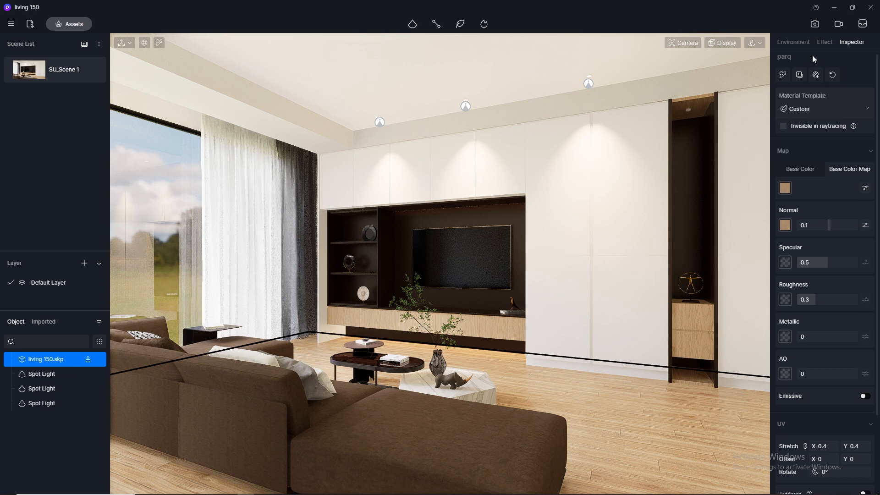
Try the HDRI skylight at 0.1, set it back to 0.5, and update SU_Scene 1.
left_click(794, 43)
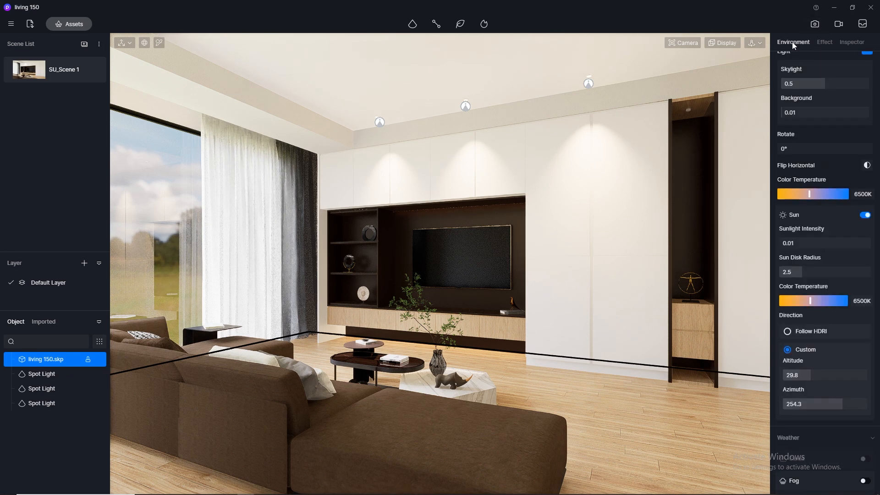
scroll(814, 137, "up", 3)
left_click(802, 194)
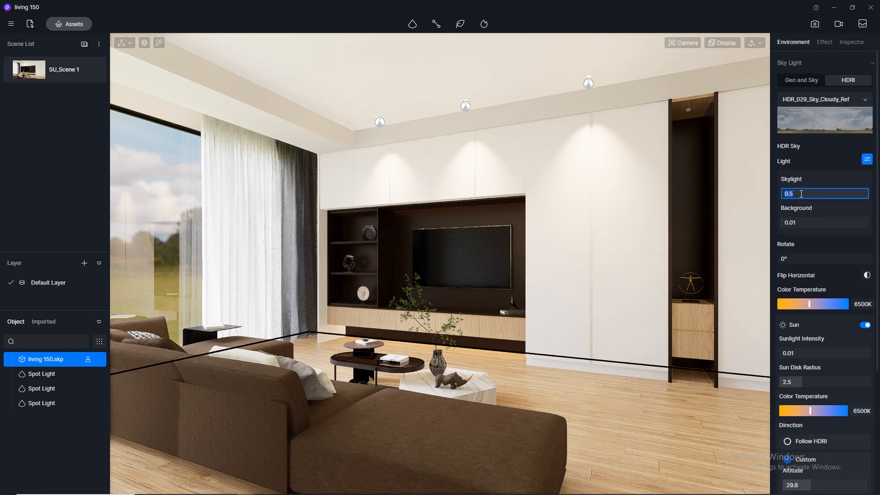
key("Return")
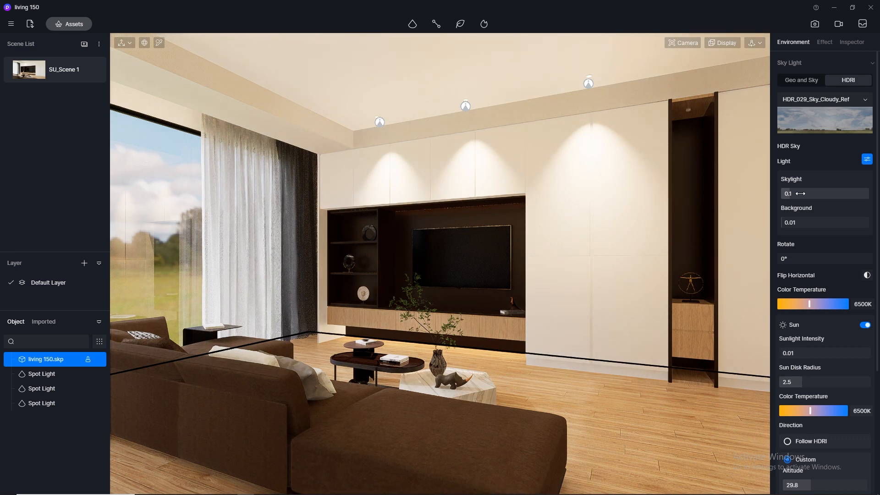
left_click(801, 194)
type("0.5")
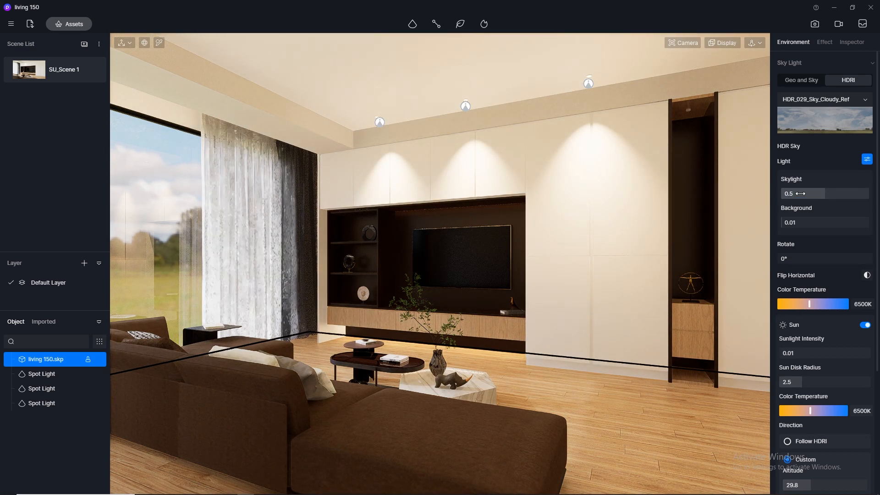
key("Return")
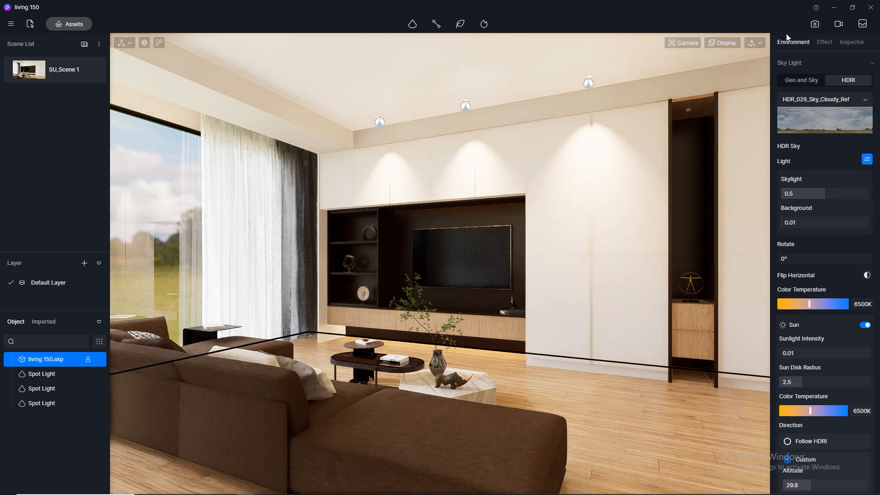
left_click(94, 71)
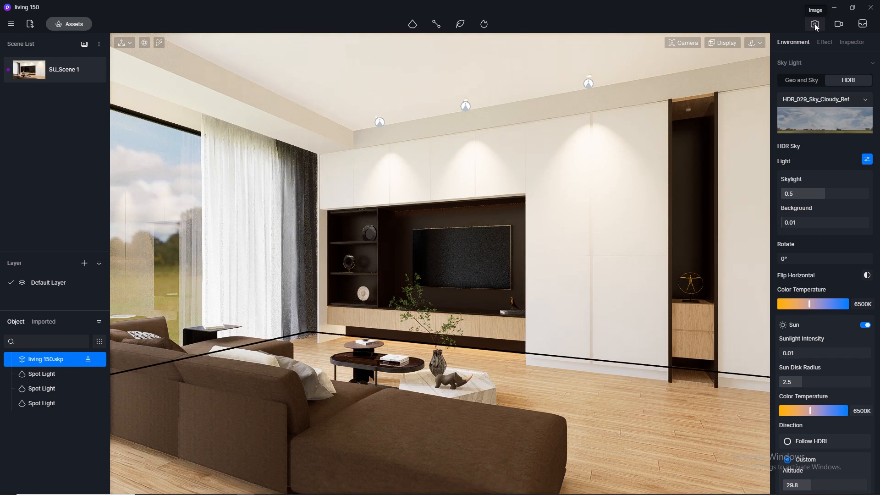
Raise the post-processing vignette to 0.54 and update SU_Scene 1 with it.
left_click(825, 42)
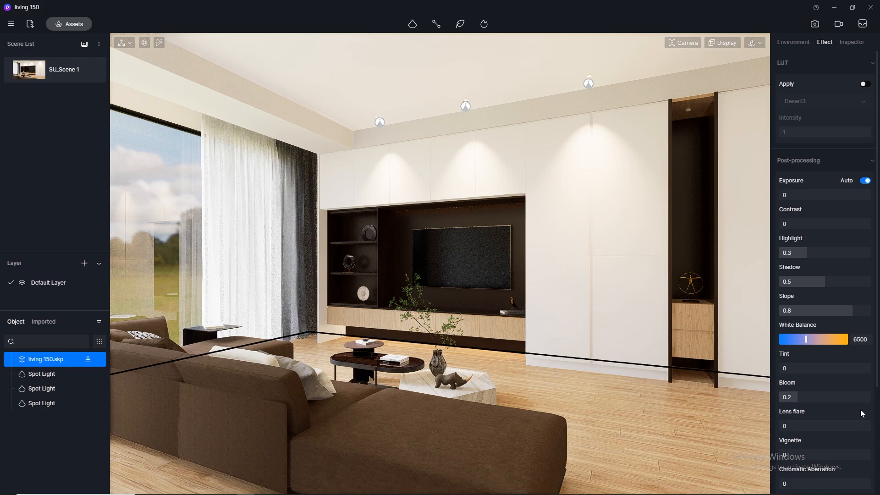
left_click_drag(805, 453, 829, 455)
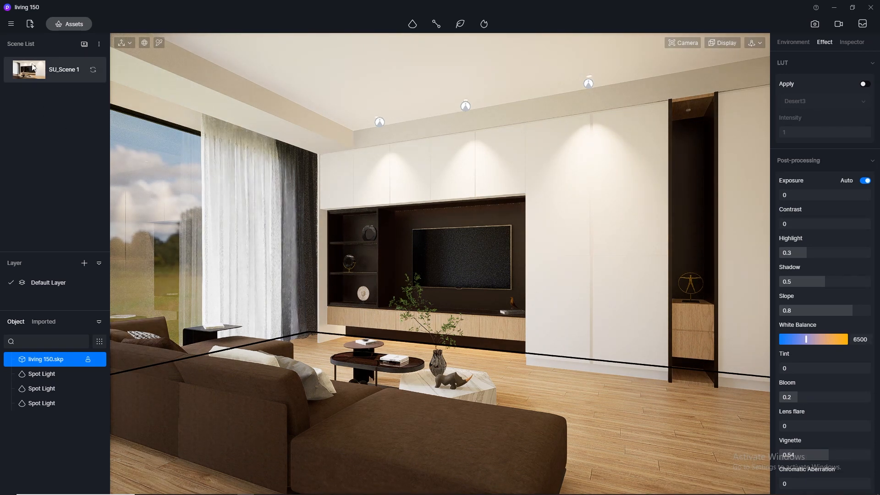
mouse_move(94, 74)
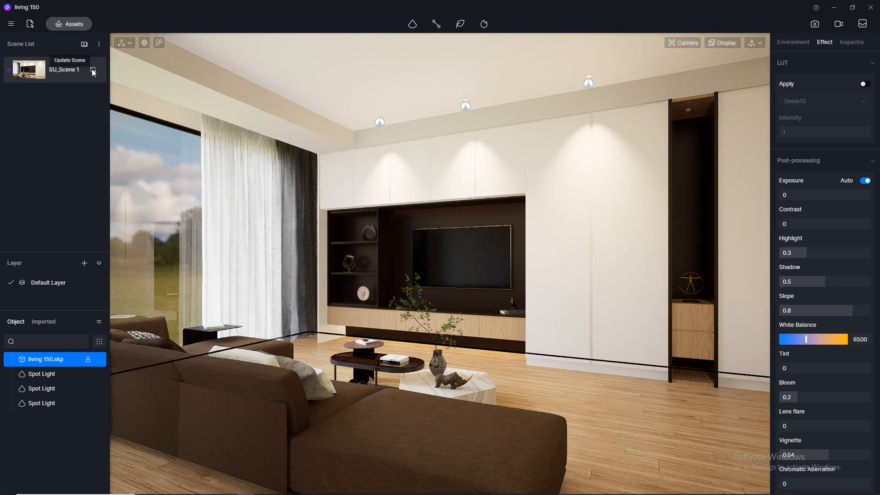
left_click(93, 70)
Open the image rendering settings for the living room view.
left_click(815, 23)
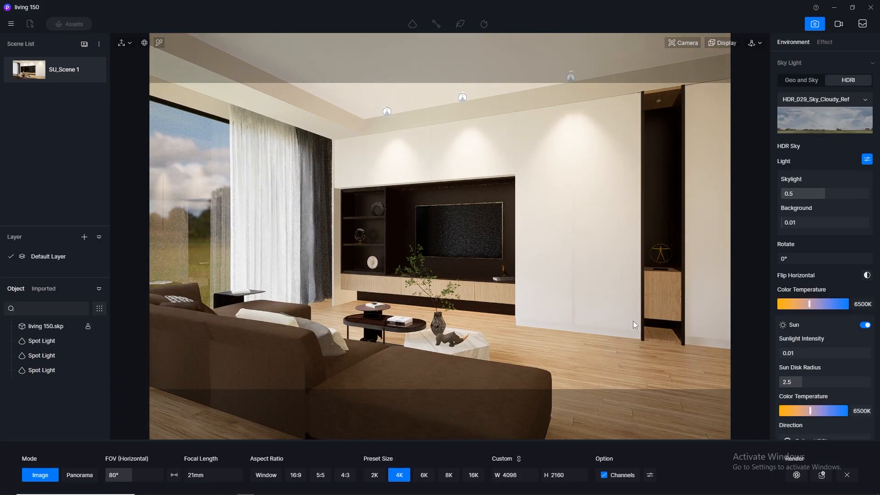